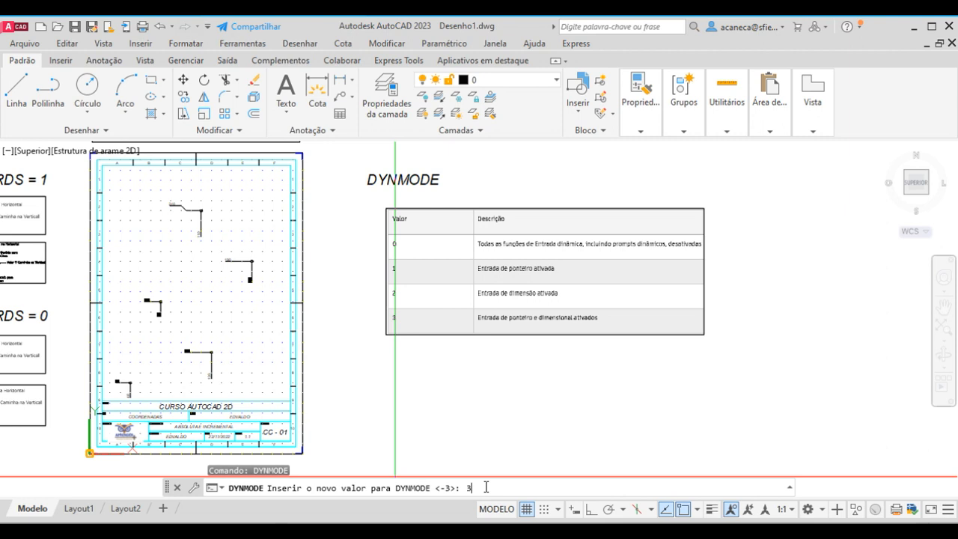
Step: Set the DYNMODE system variable to 3 and confirm that value once more
key("Return")
key("Return")
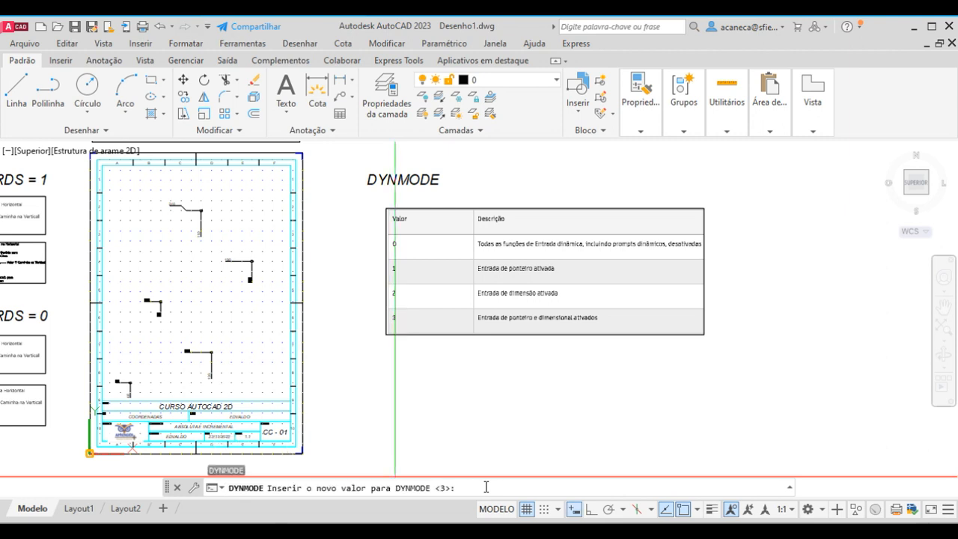
key("Return")
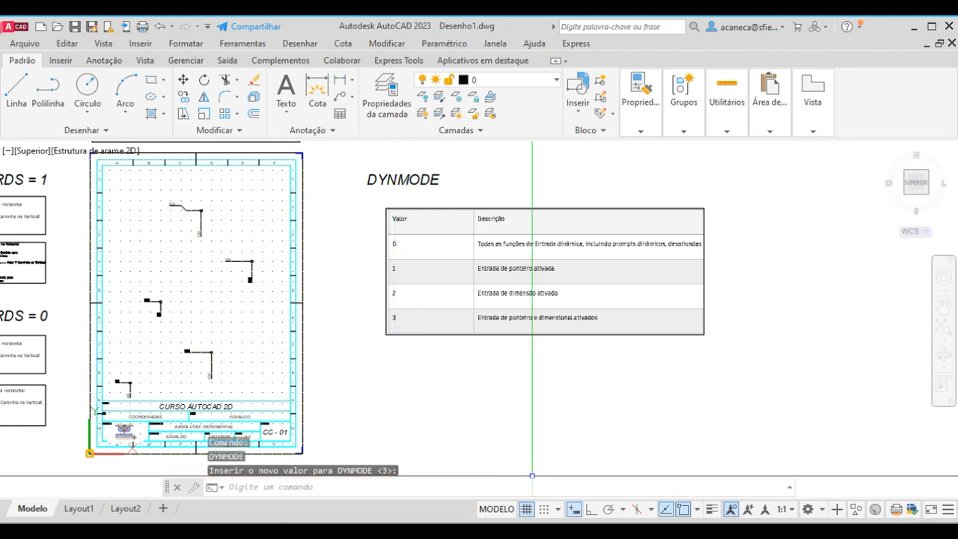
middle_click_drag(458, 421, 542, 395)
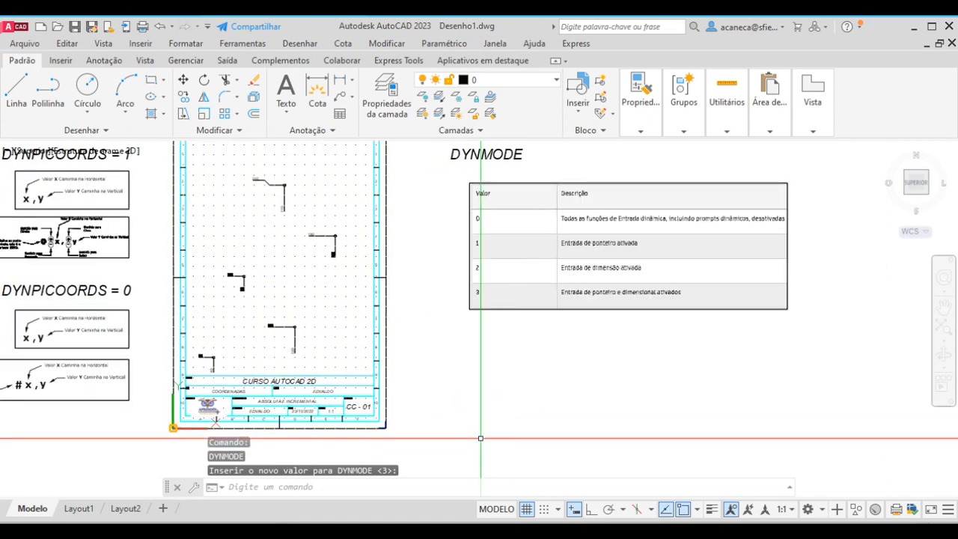
Step: Check the current DYNPICOORDS value against the absolute and incremental coordinate diagrams, leaving the variable as it is
type("DYNMODE")
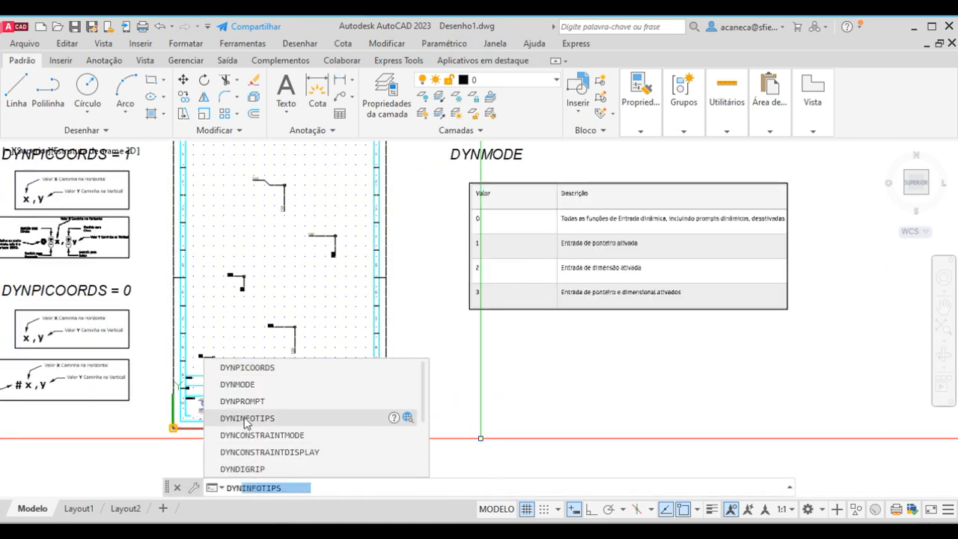
left_click(253, 368)
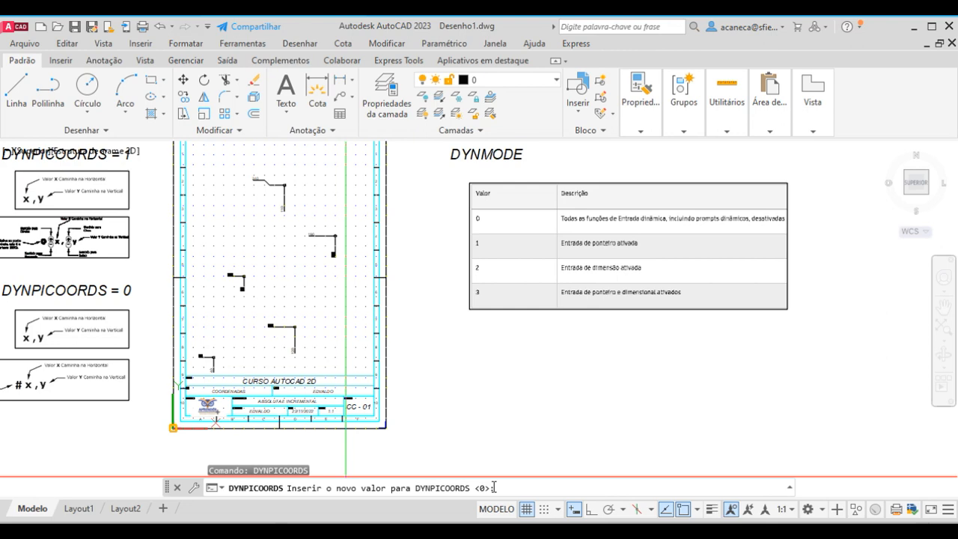
scroll(554, 428, "down", 2)
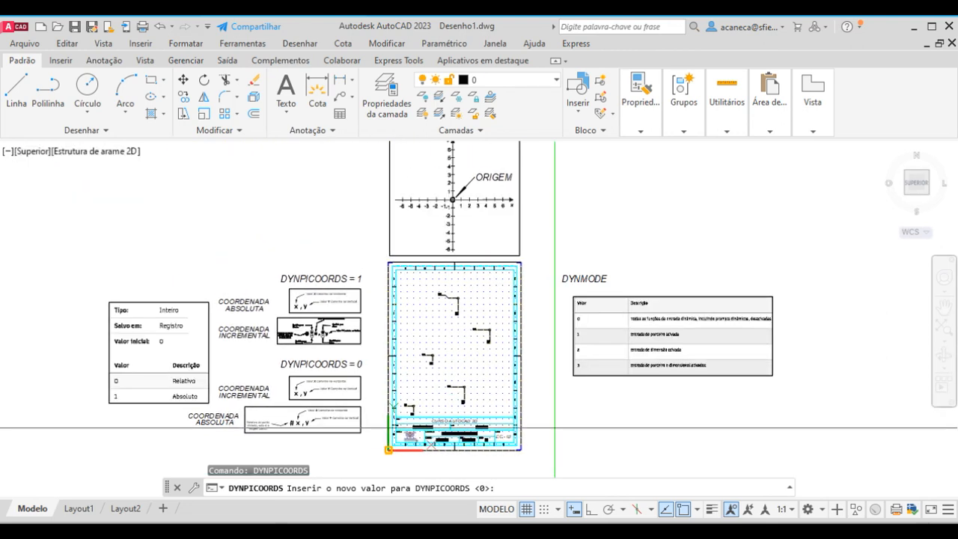
middle_click_drag(555, 428, 492, 388)
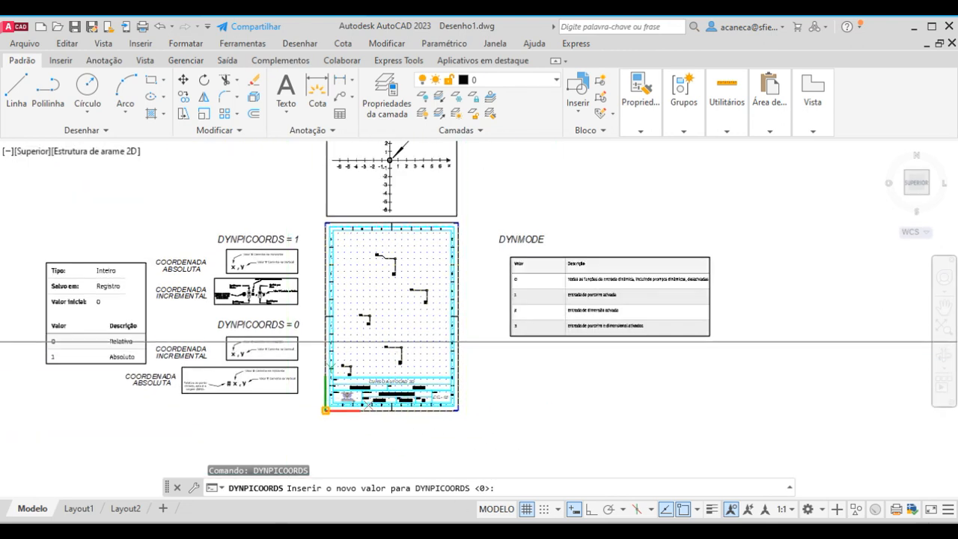
scroll(271, 309, "up", 2)
scroll(271, 309, "up", 2)
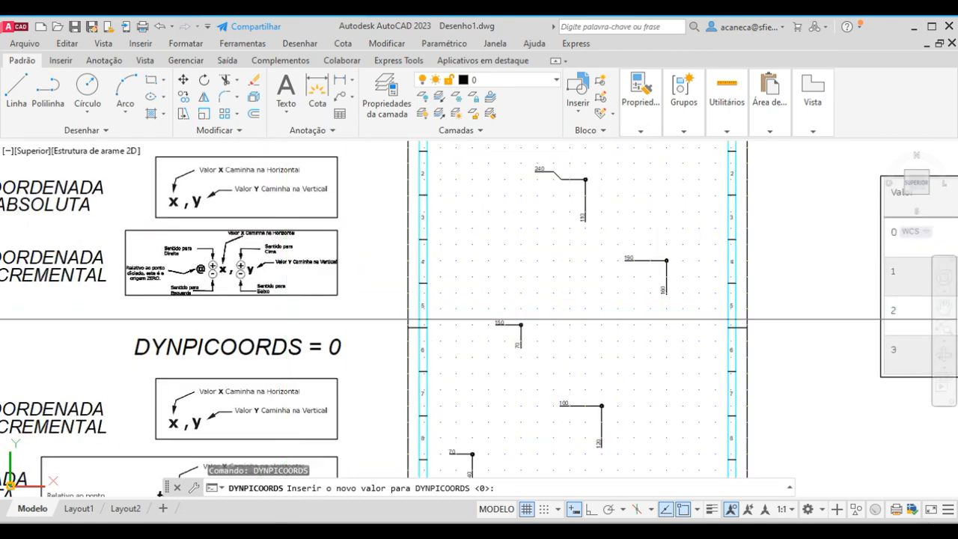
scroll(408, 319, "down", 2)
scroll(381, 394, "down", 1)
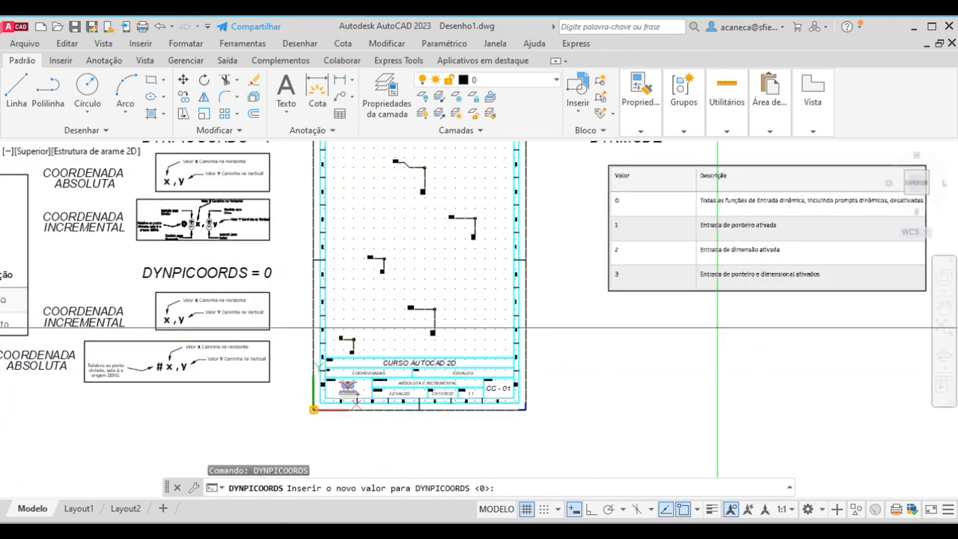
middle_click_drag(667, 280, 563, 297)
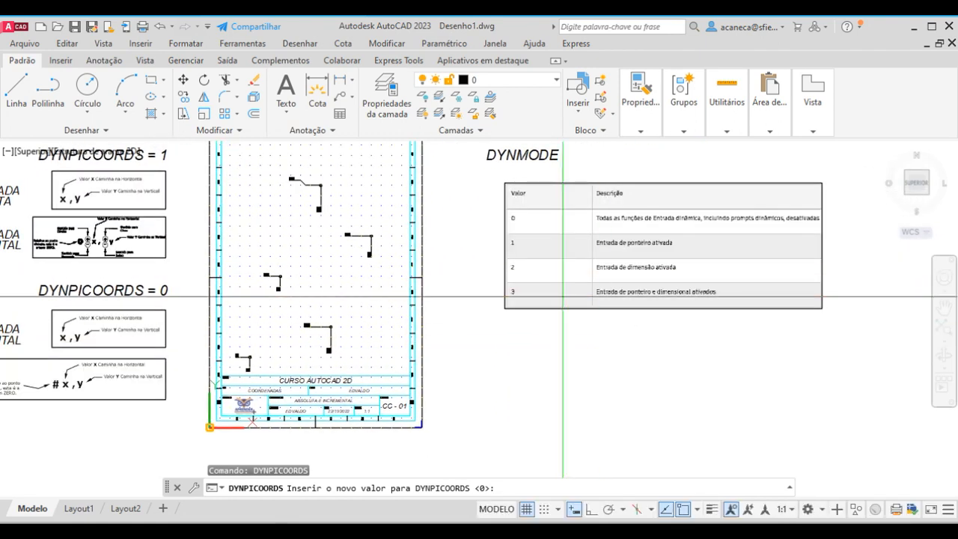
key("Escape")
middle_click_drag(573, 359, 621, 337)
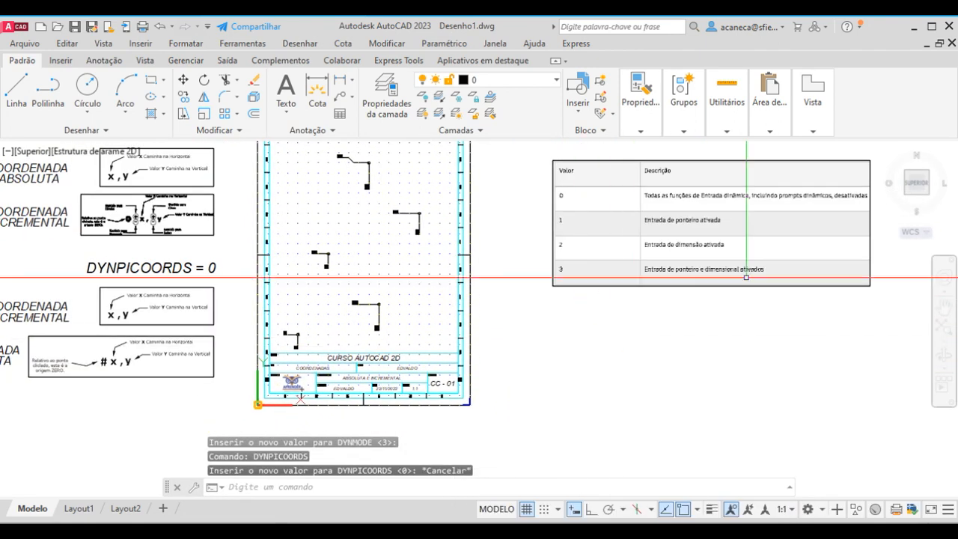
Step: Turn off dynamic input
left_click(574, 508)
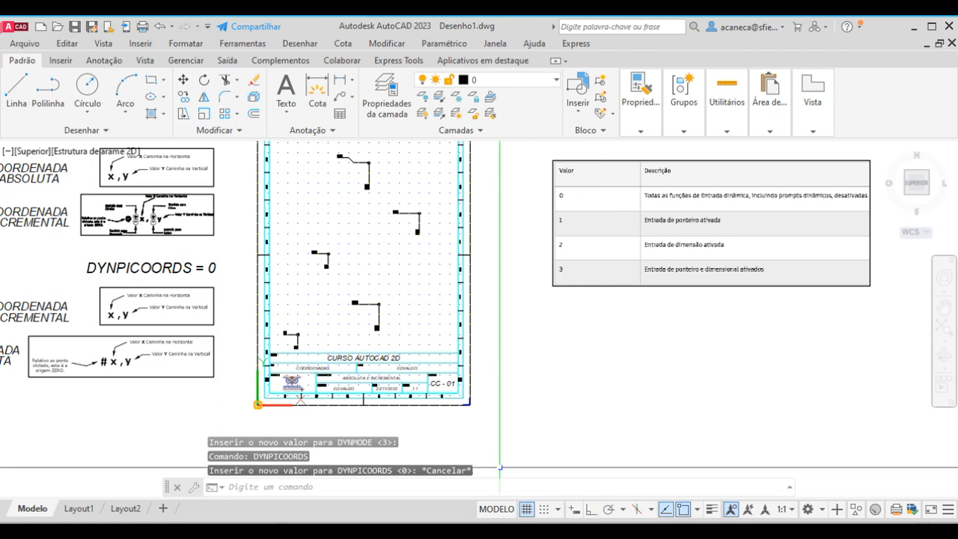
mouse_move(470, 397)
middle_mouse_down()
mouse_move(682, 412)
mouse_move(607, 388)
middle_mouse_up()
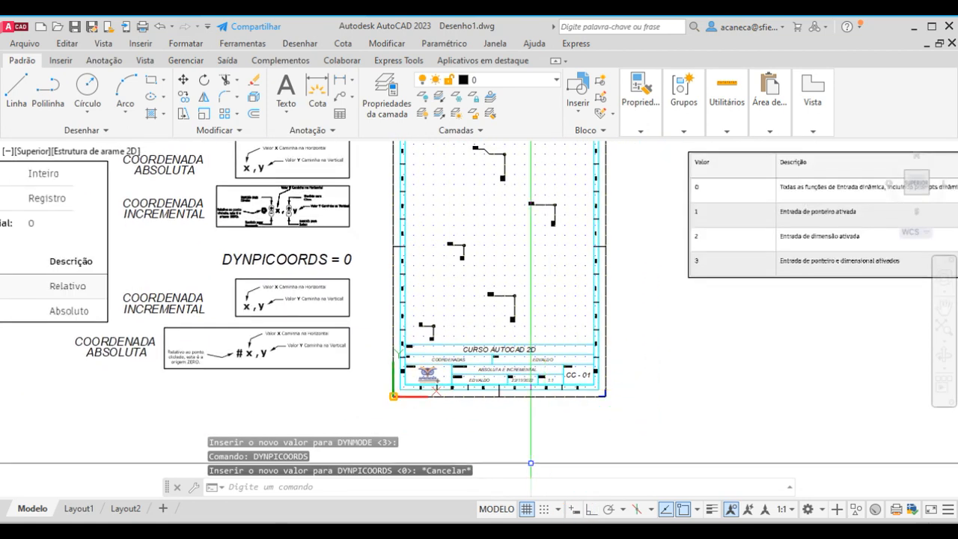
middle_click_drag(418, 440, 610, 476)
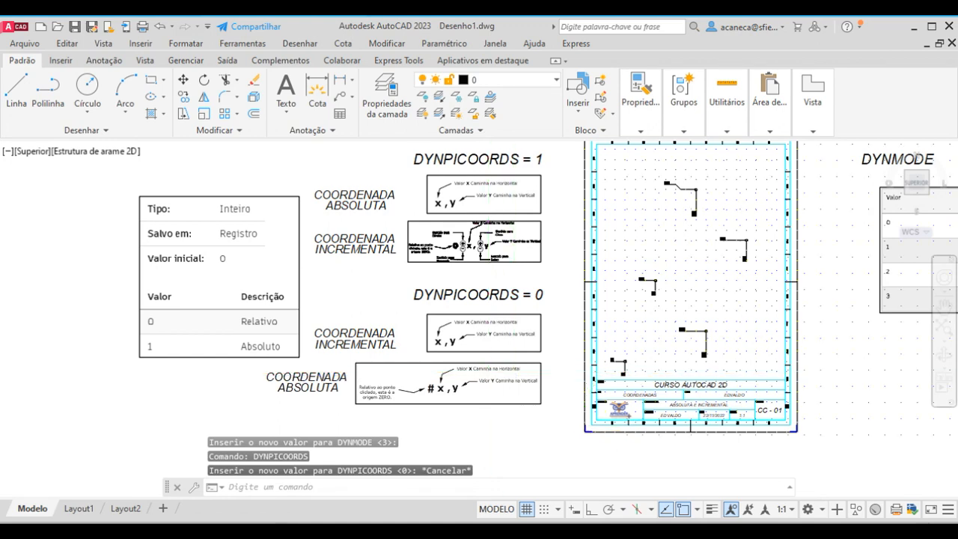
Step: Examine the marked coordinate points on the drawing sheet, its origin corner and the DYNPICOORDS reference diagrams
scroll(514, 374, "up", 3)
middle_click_drag(510, 364, 291, 303)
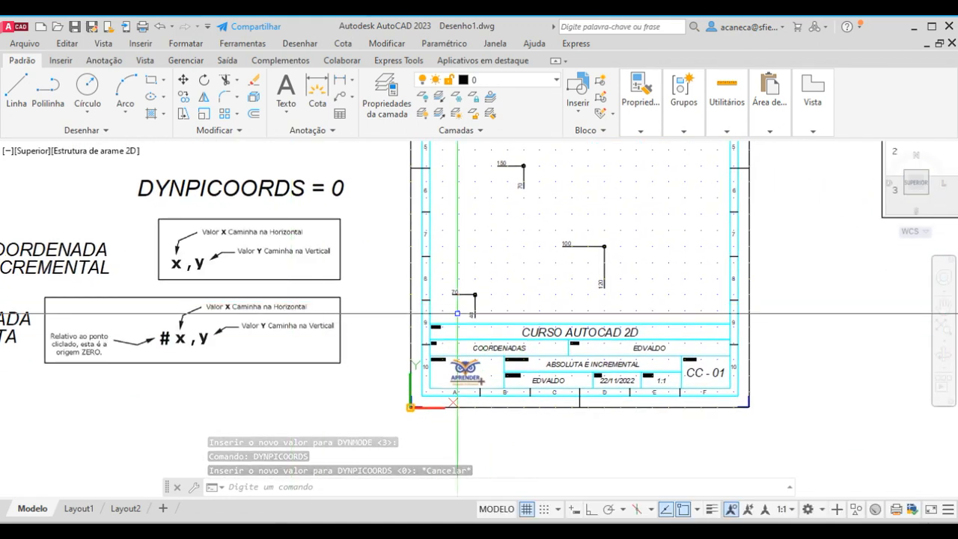
middle_click_drag(475, 294, 378, 387)
scroll(378, 387, "up", 3)
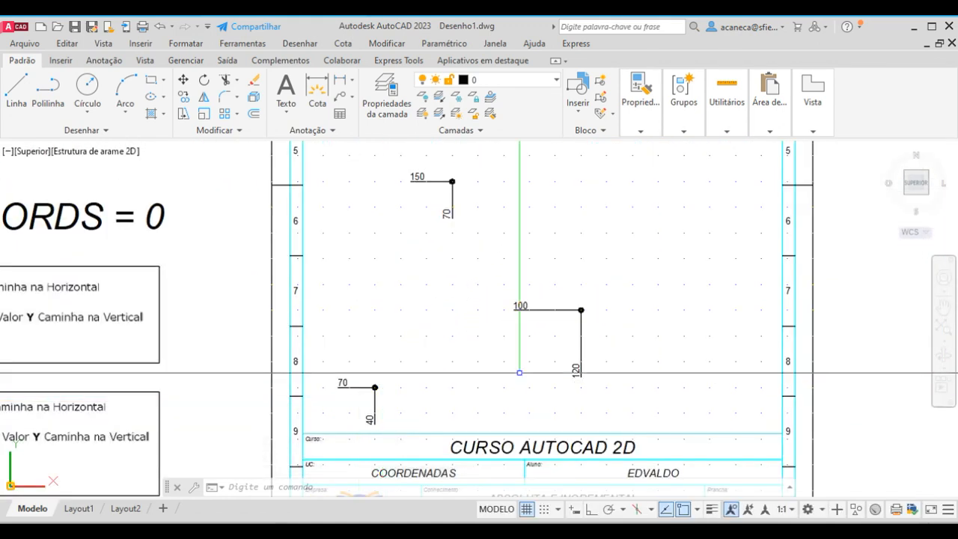
middle_click_drag(489, 315, 495, 408)
scroll(495, 408, "down", 5)
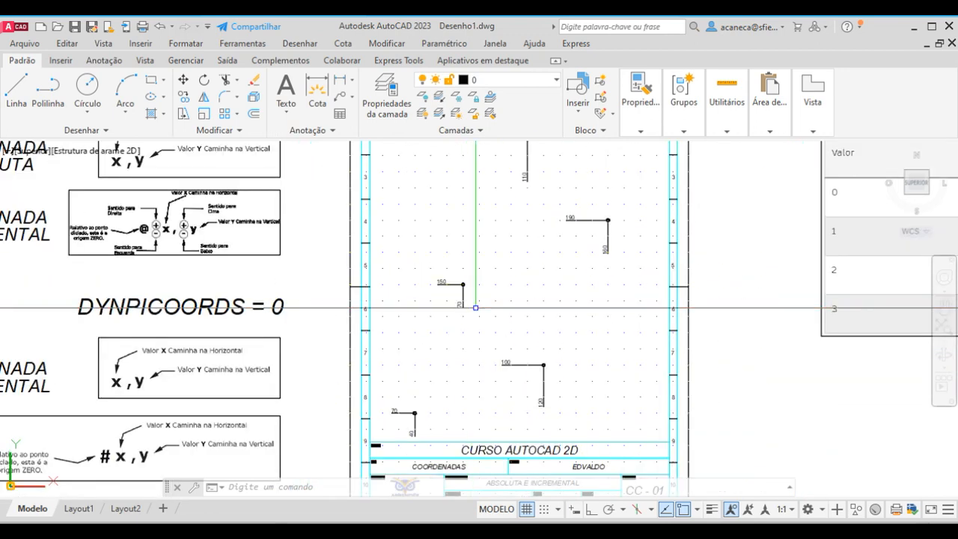
scroll(500, 276, "up", 4)
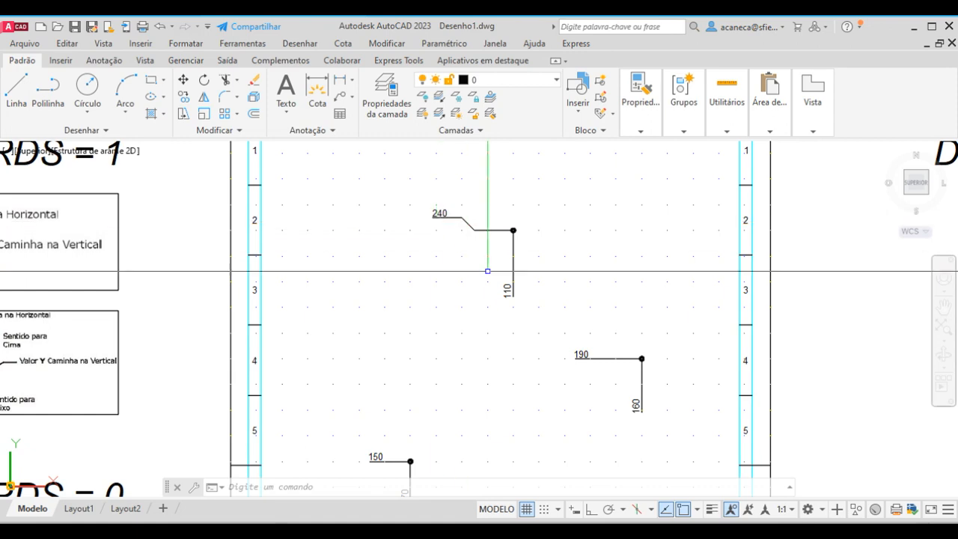
scroll(514, 300, "down", 4)
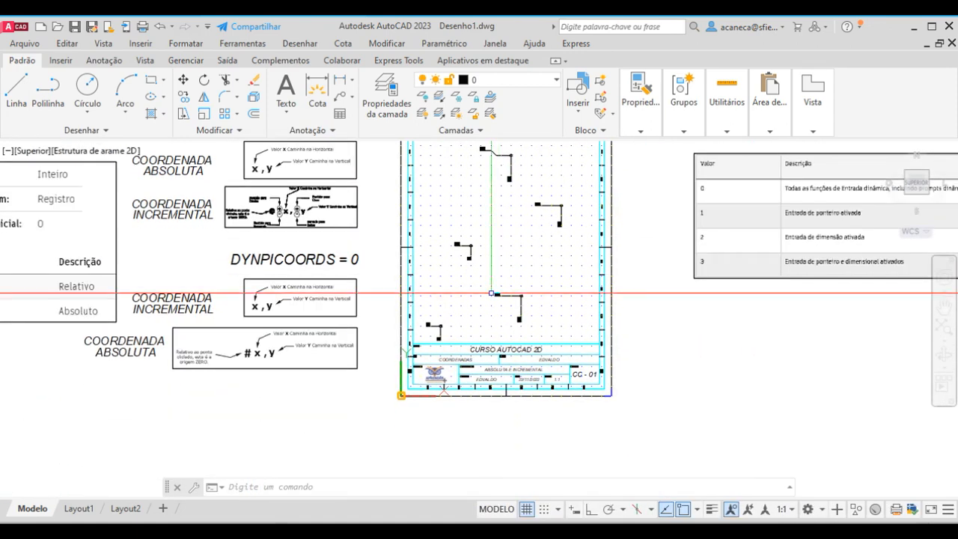
scroll(404, 438, "up", 3)
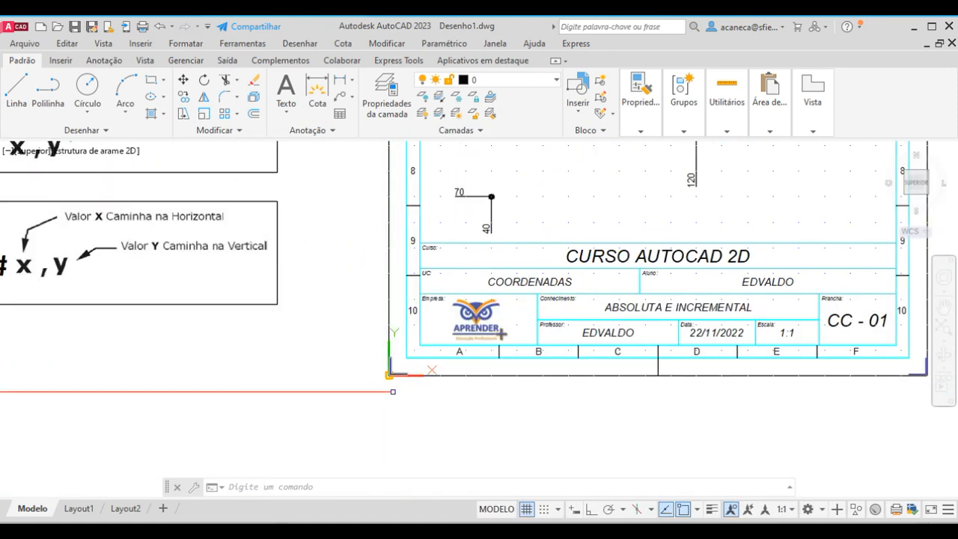
scroll(396, 378, "down", 4)
scroll(375, 423, "down", 3)
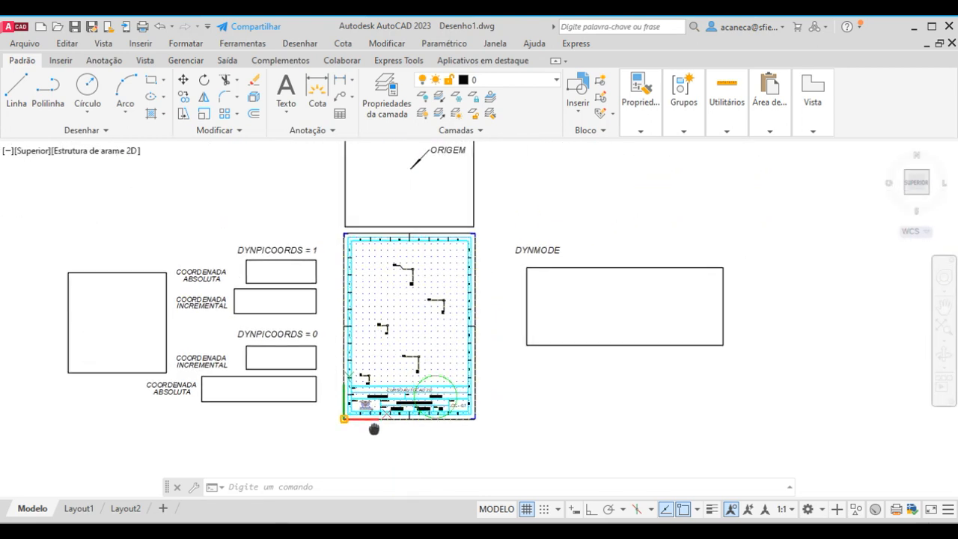
scroll(371, 421, "up", 3)
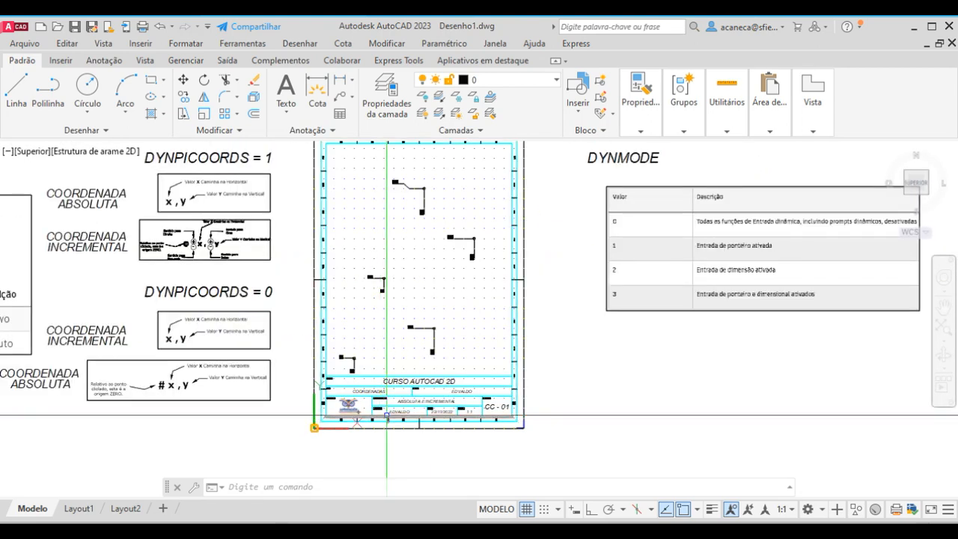
middle_click_drag(386, 413, 374, 449)
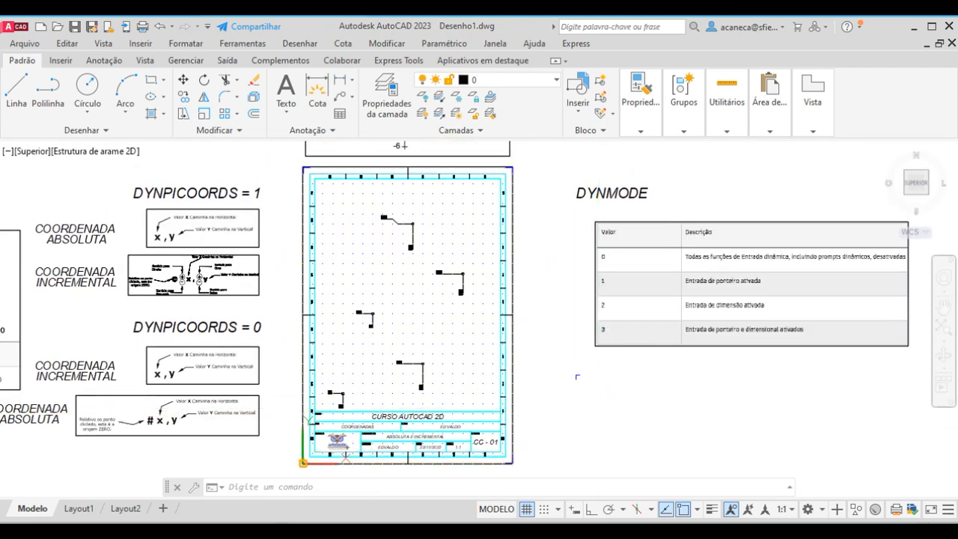
Step: Start a line at the origin, 0,0
type("L")
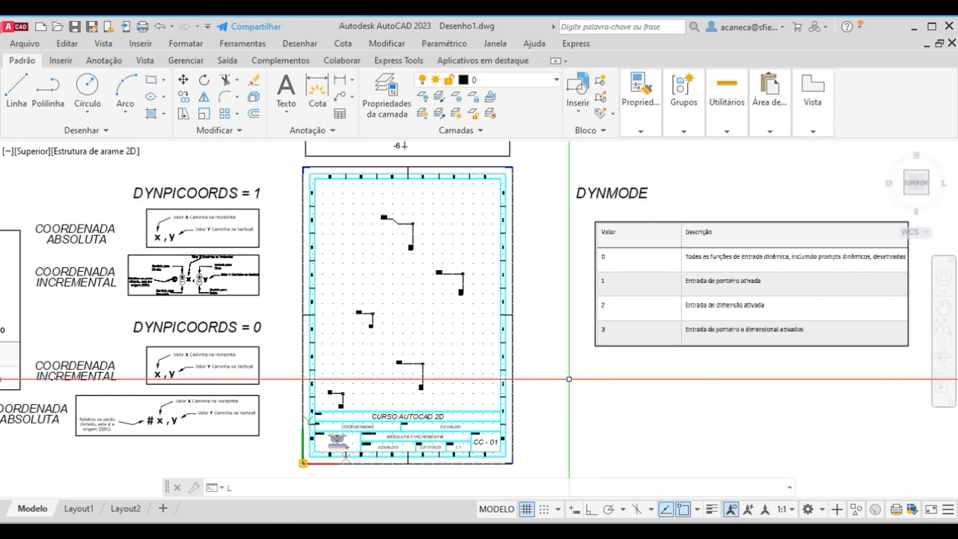
key("Return")
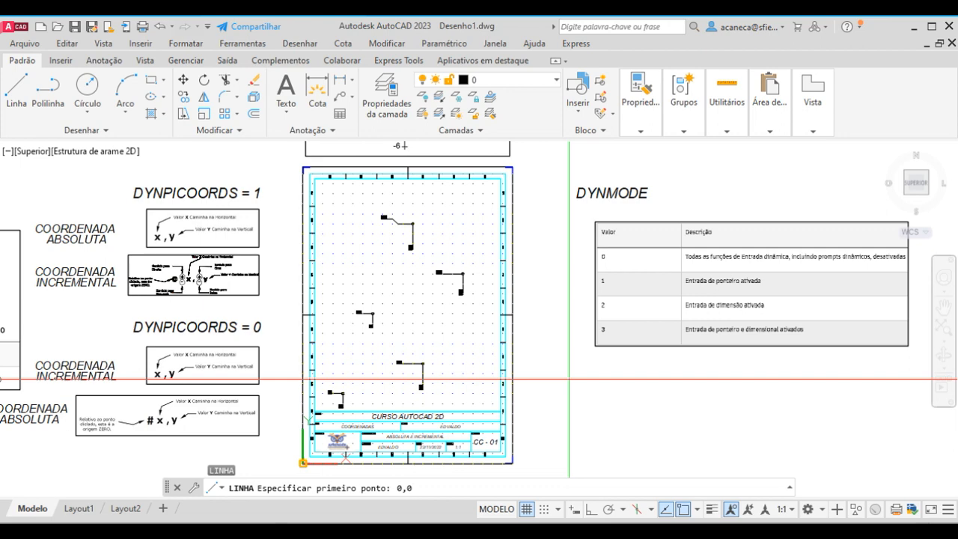
key("Return")
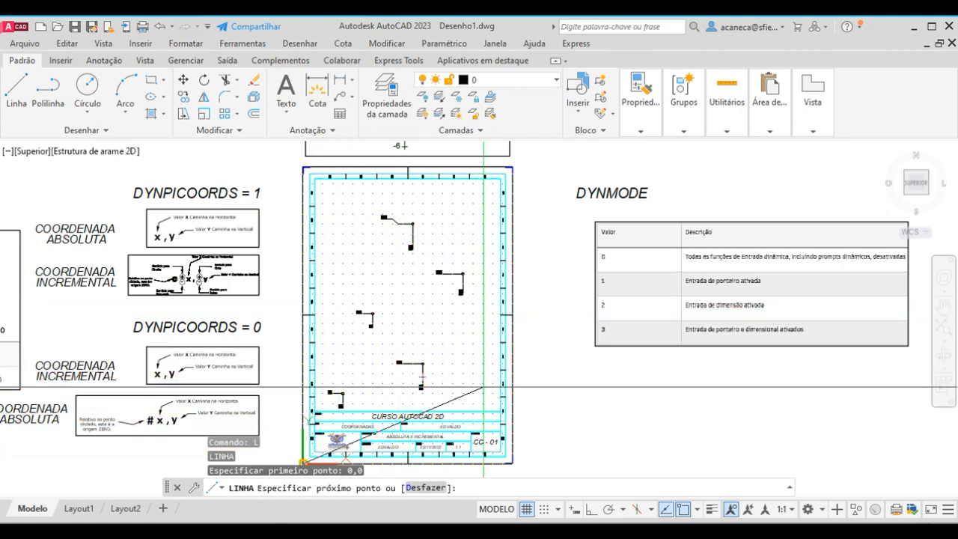
Step: Examine the DYNPICOORDS and DYNMODE reference notes around the sheet while the line command waits for its second point
scroll(545, 352, "up", 2)
scroll(545, 352, "down", 2)
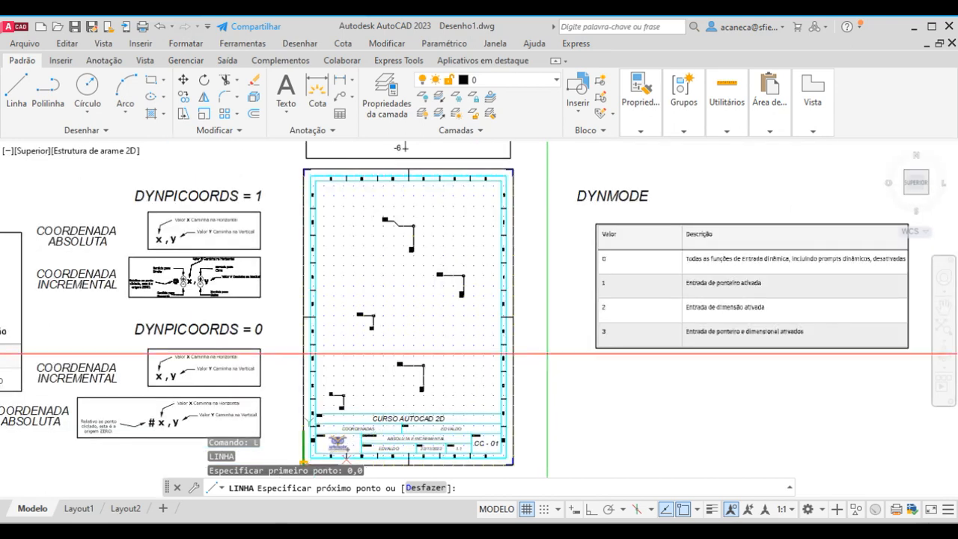
middle_click_drag(545, 352, 619, 311)
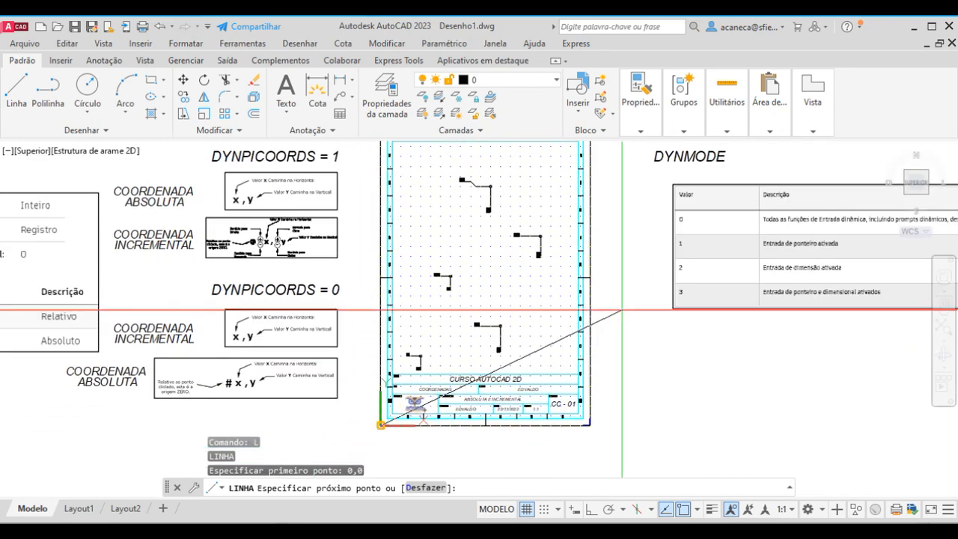
scroll(212, 338, "up", 2)
scroll(423, 352, "down", 2)
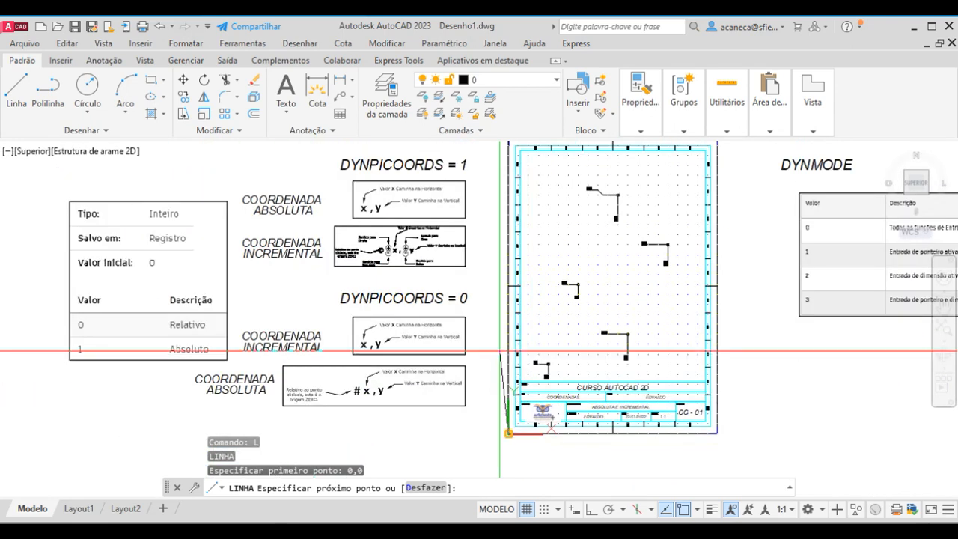
scroll(521, 350, "down", 2)
middle_click_drag(665, 352, 598, 350)
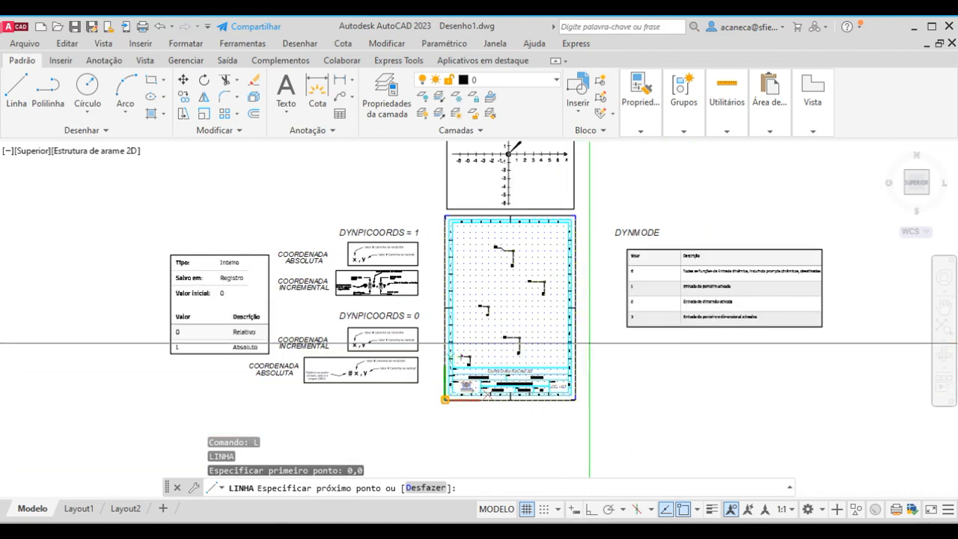
scroll(576, 325, "up", 4)
scroll(615, 327, "down", 2)
middle_click_drag(615, 327, 648, 313)
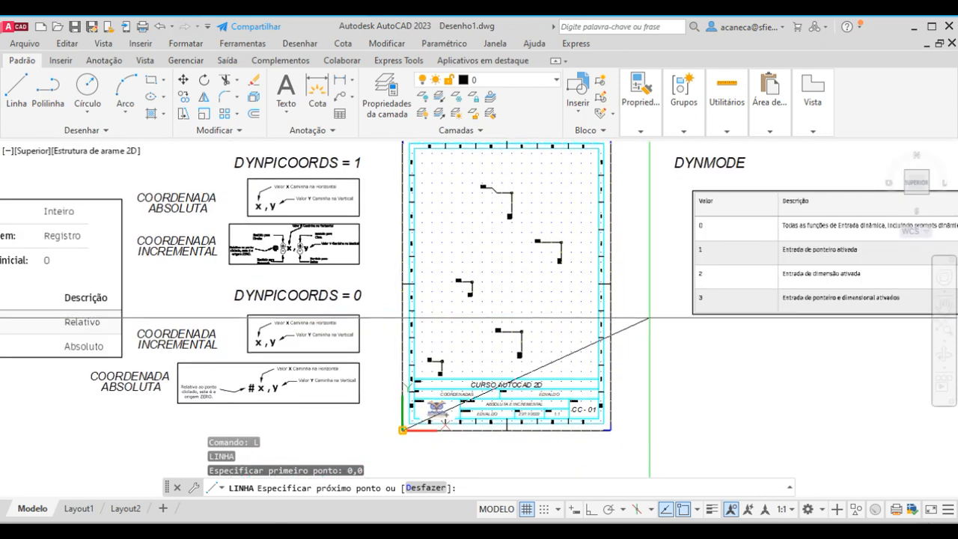
Step: Continue the line from the origin to the absolute points 40,70 and 120,100
scroll(455, 365, "up", 2)
scroll(456, 366, "up", 2)
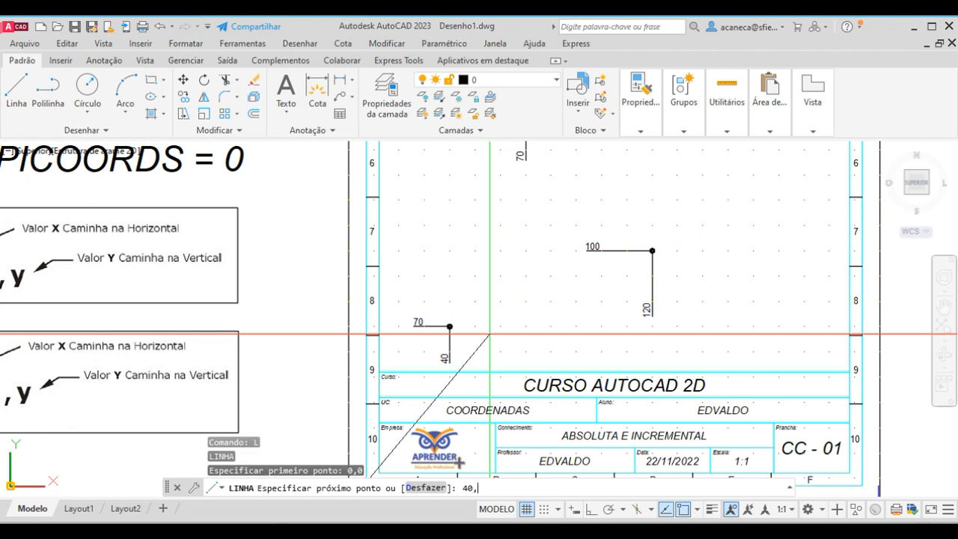
key("Return")
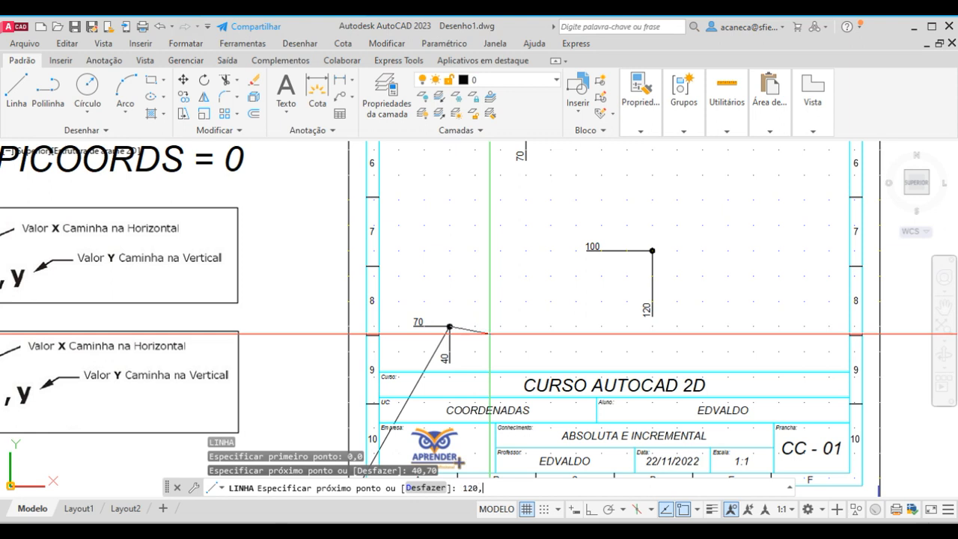
key("Return")
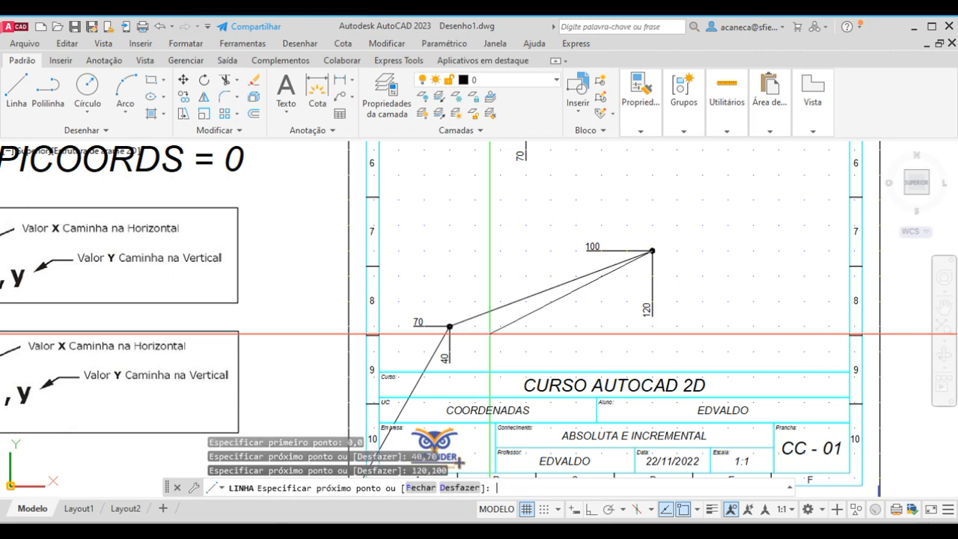
Step: Extend the line to the marked point at absolute coordinates 70,150
scroll(489, 334, "down", 3)
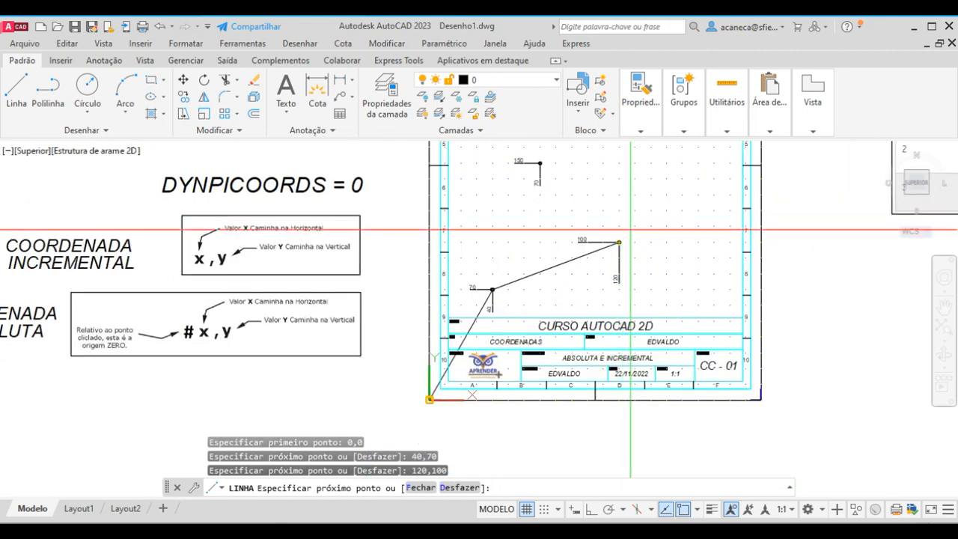
middle_click_drag(644, 227, 653, 382)
middle_click_drag(673, 345, 699, 315)
scroll(636, 320, "down", 3)
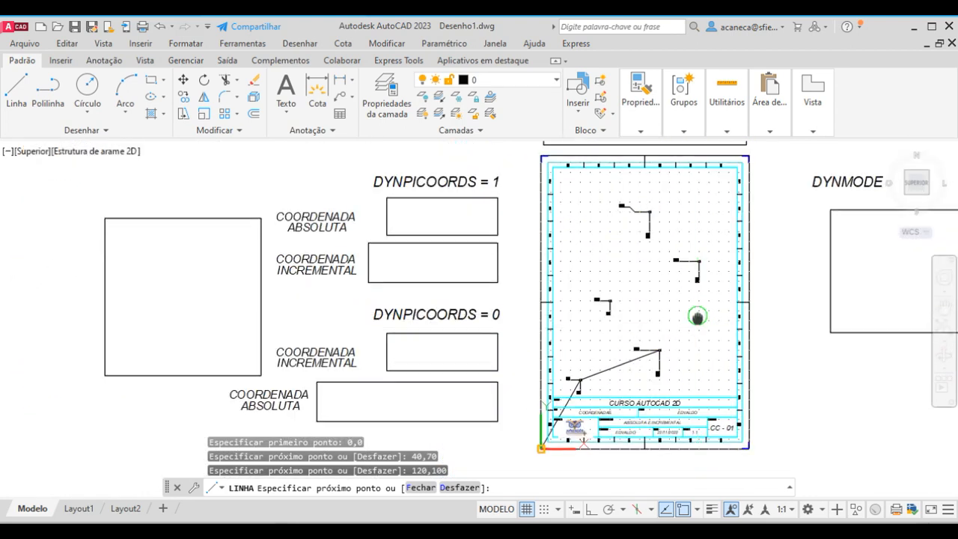
scroll(651, 328, "up", 3)
mouse_move(723, 327)
middle_mouse_down()
mouse_move(755, 351)
mouse_move(696, 320)
middle_mouse_up()
scroll(755, 349, "down", 2)
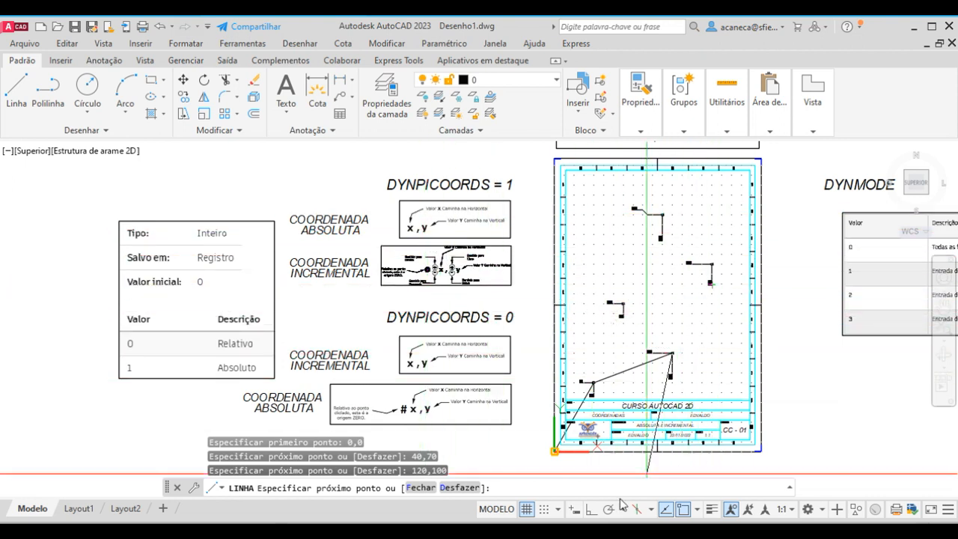
scroll(698, 314, "up", 2)
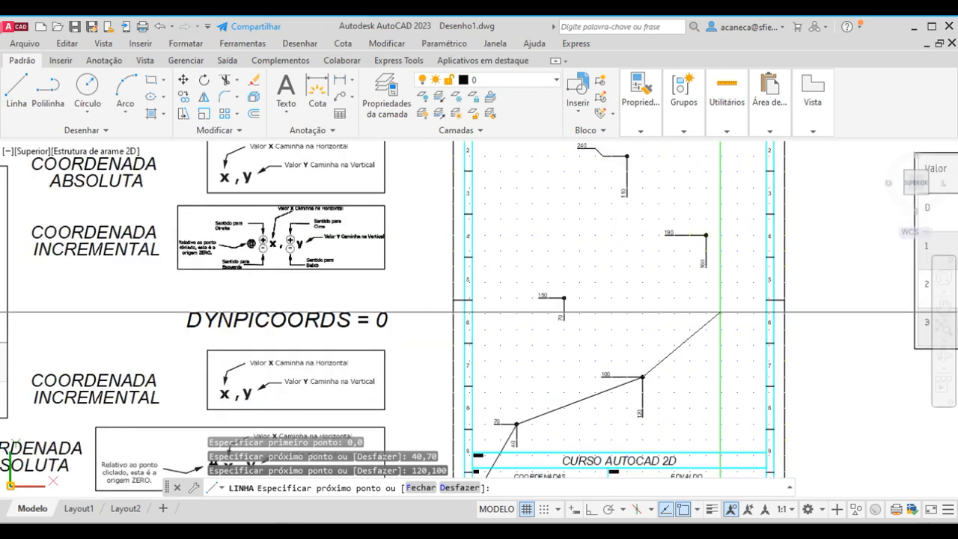
scroll(641, 332, "up", 2)
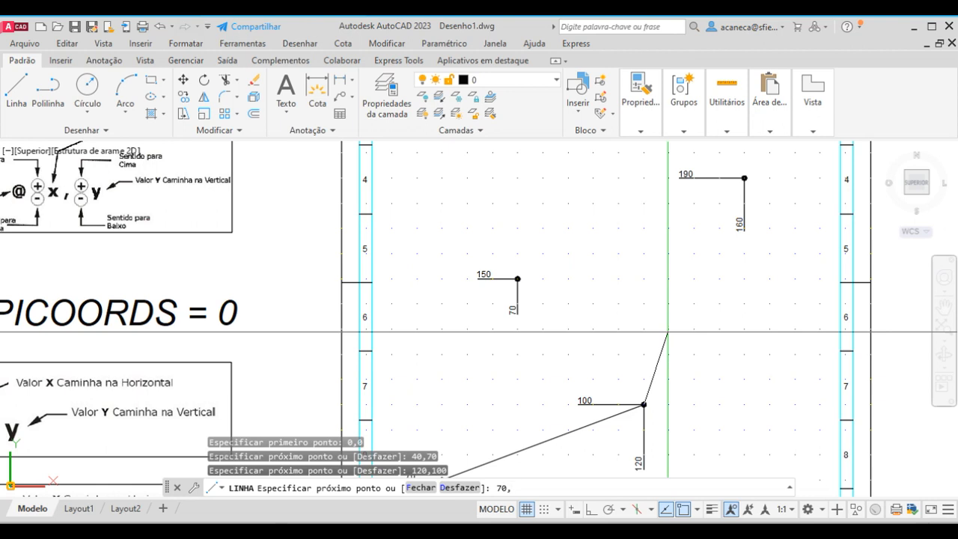
key("Return")
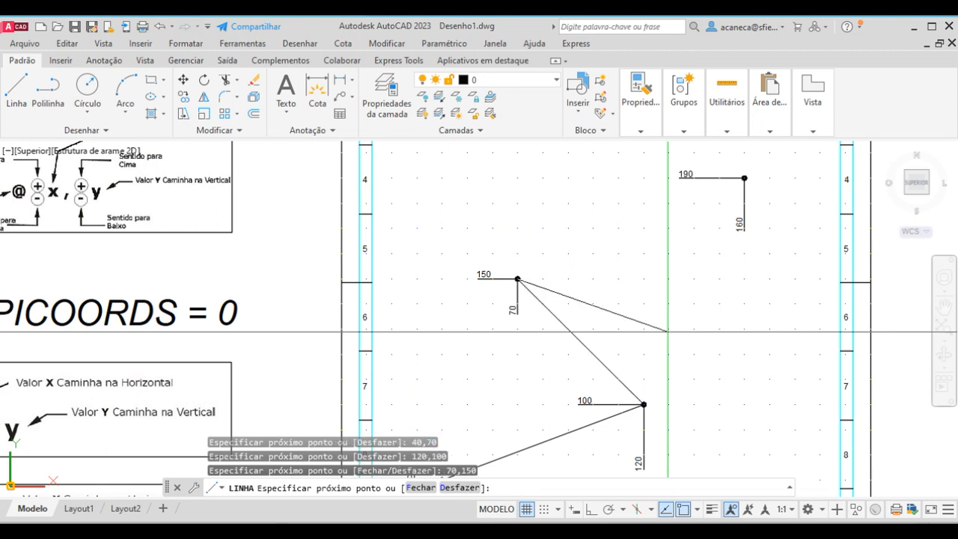
Step: Extend the line to the upper marked points at absolute coordinates 160,190 and 110,240
type("160,190")
key("Return")
middle_click_drag(699, 236, 676, 438)
type("110")
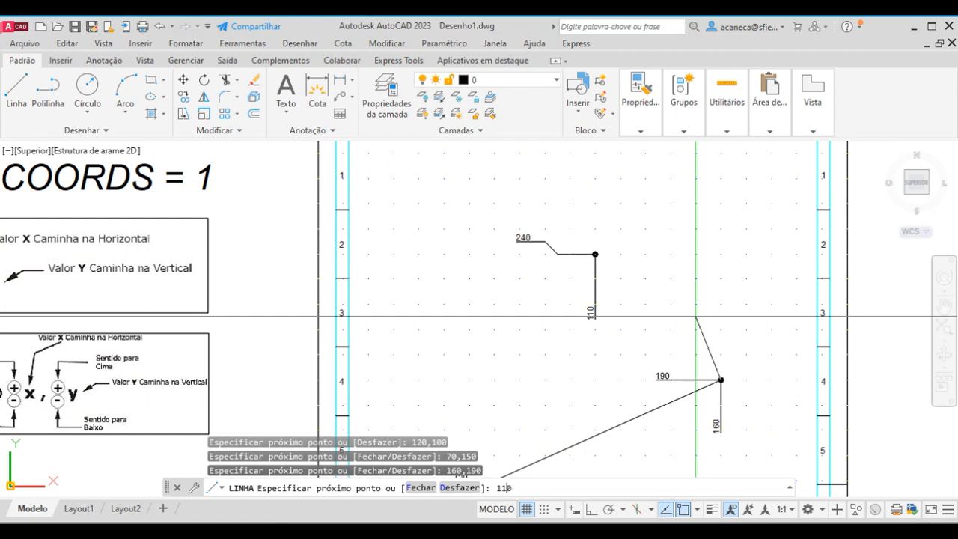
type(",240")
key("Return")
Step: Undo every segment of the line back to the origin and cancel the Line command
scroll(630, 294, "down", 4)
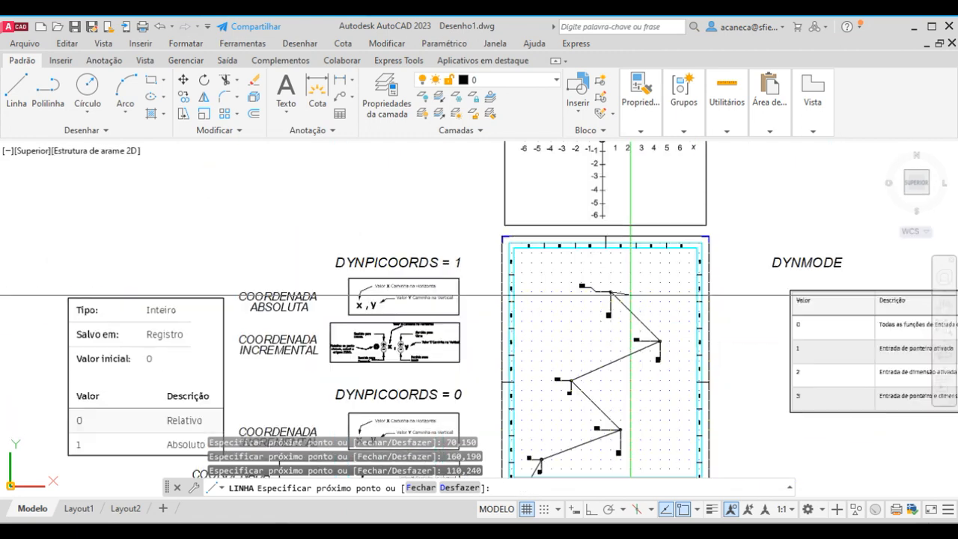
middle_click_drag(632, 298, 598, 213)
scroll(598, 203, "up", 3)
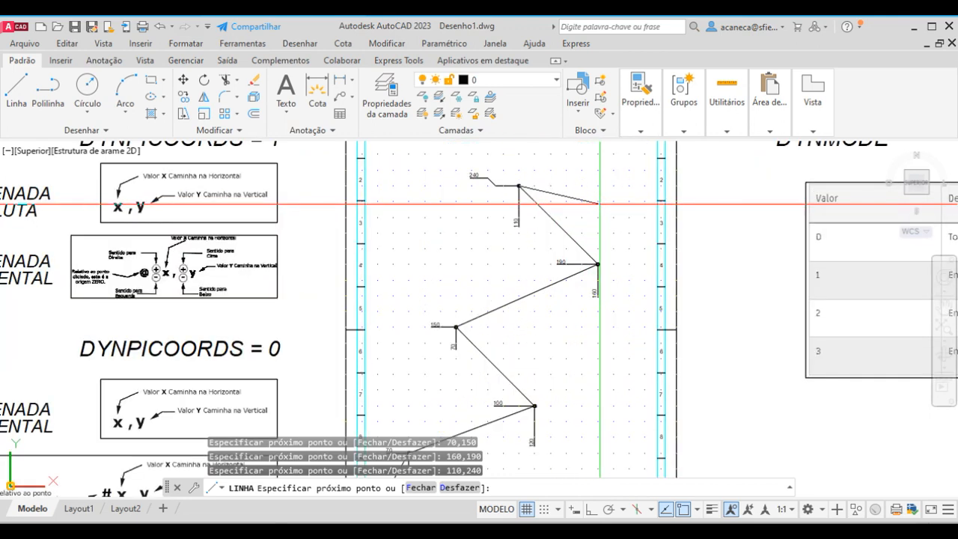
scroll(591, 210, "down", 2)
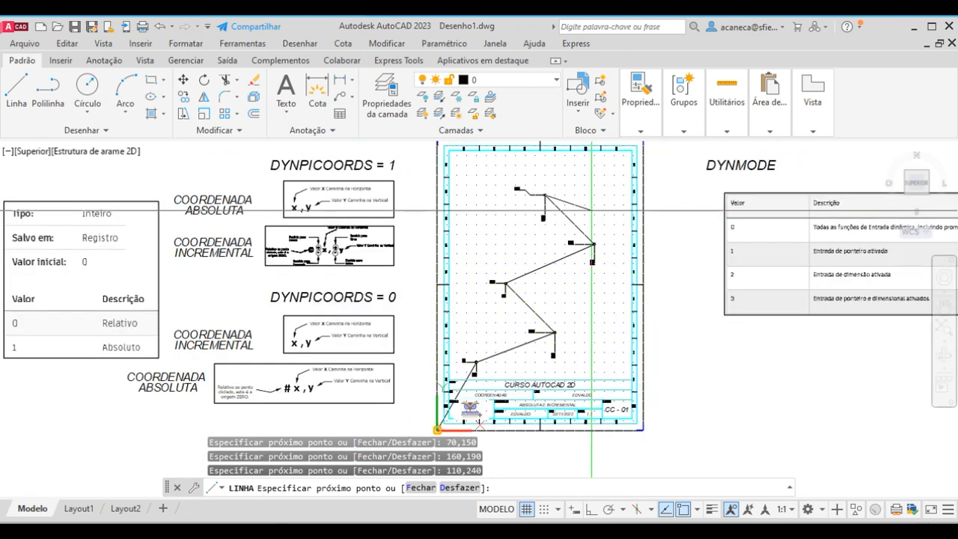
key("Return")
scroll(591, 210, "up", 4)
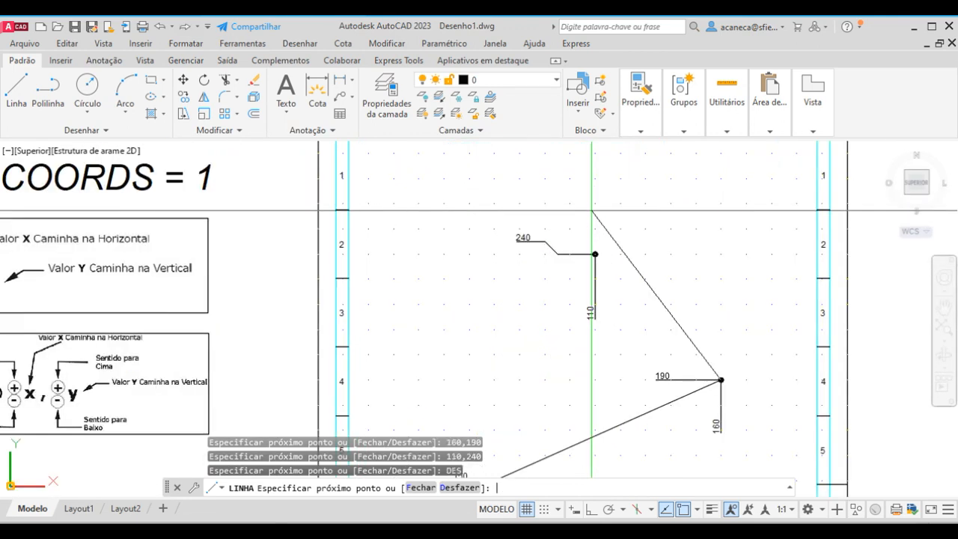
type("DES")
key("Return")
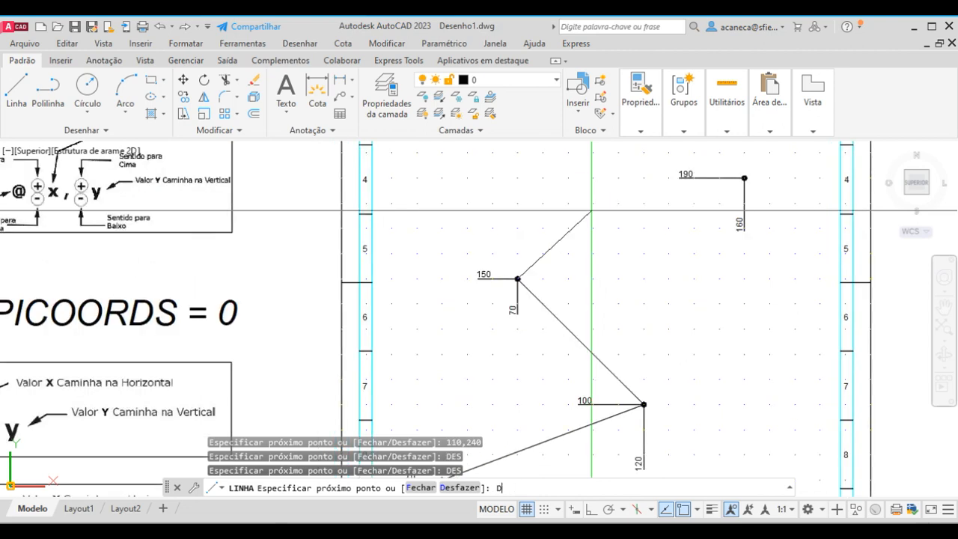
type("DES")
key("Return")
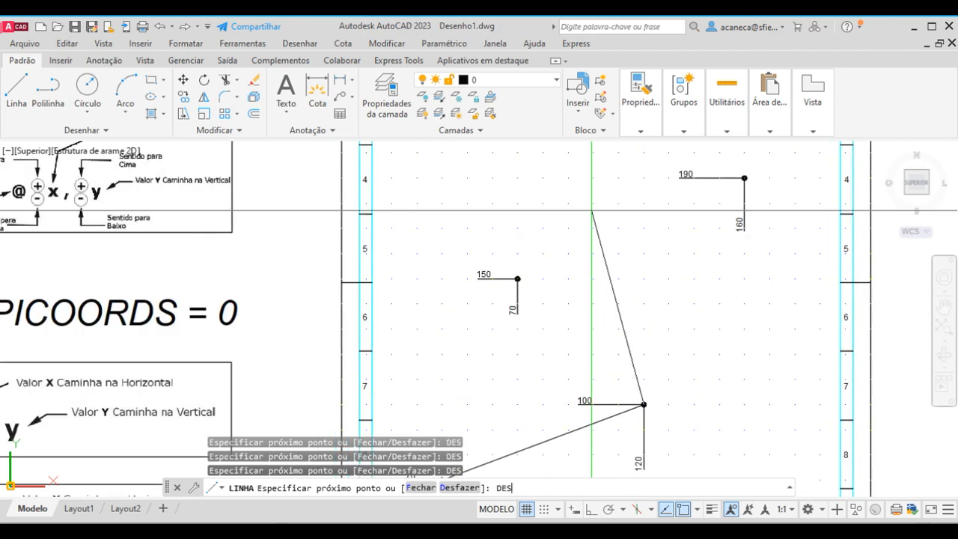
key("Return")
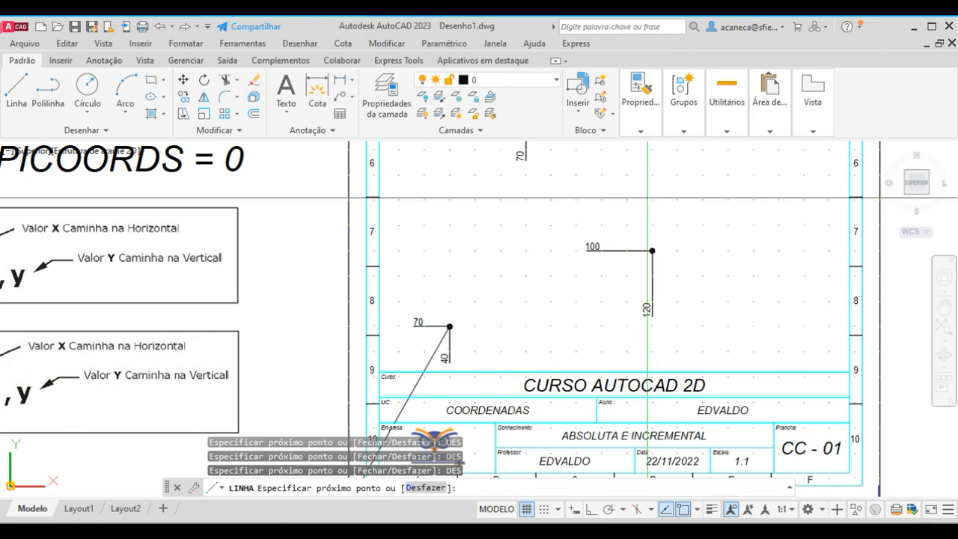
key("Return")
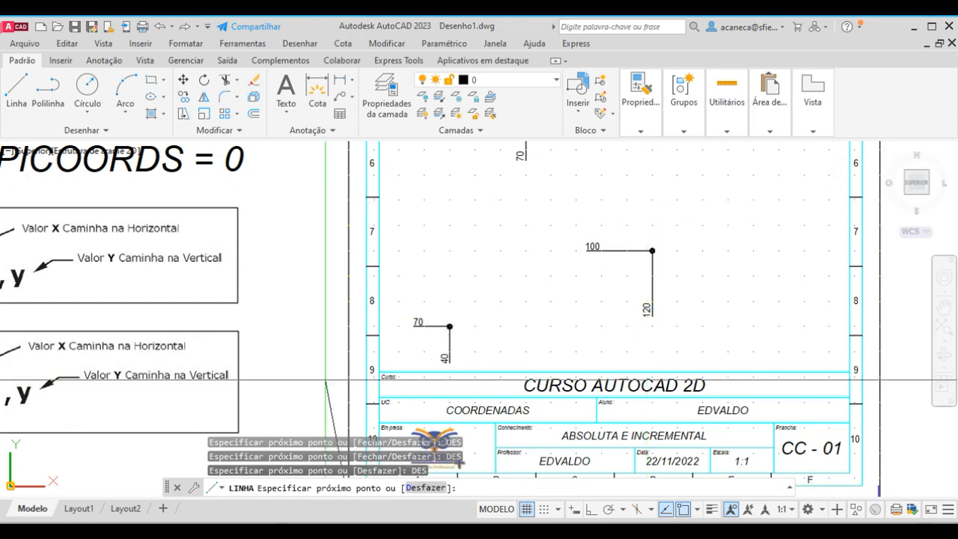
scroll(466, 321, "down", 2)
middle_click_drag(544, 303, 508, 271)
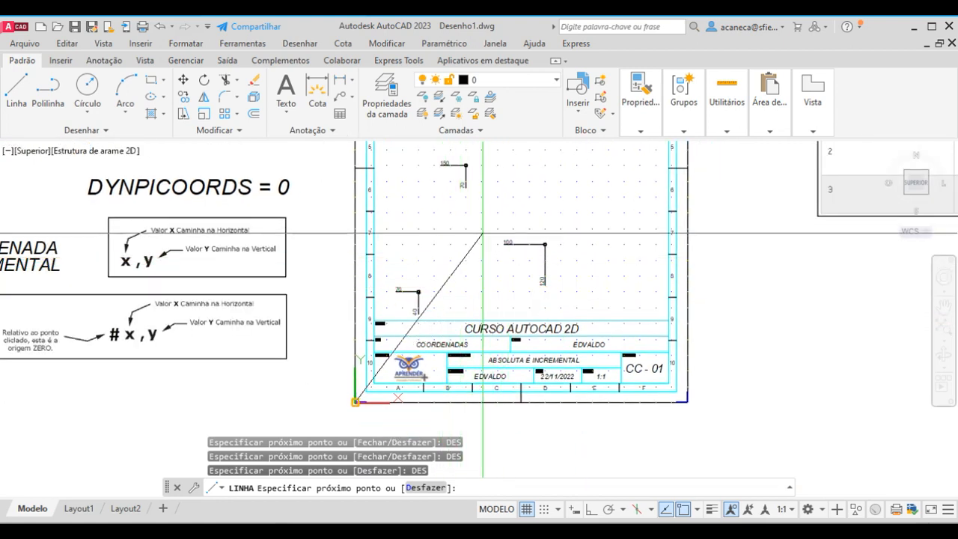
middle_click_drag(465, 288, 521, 286)
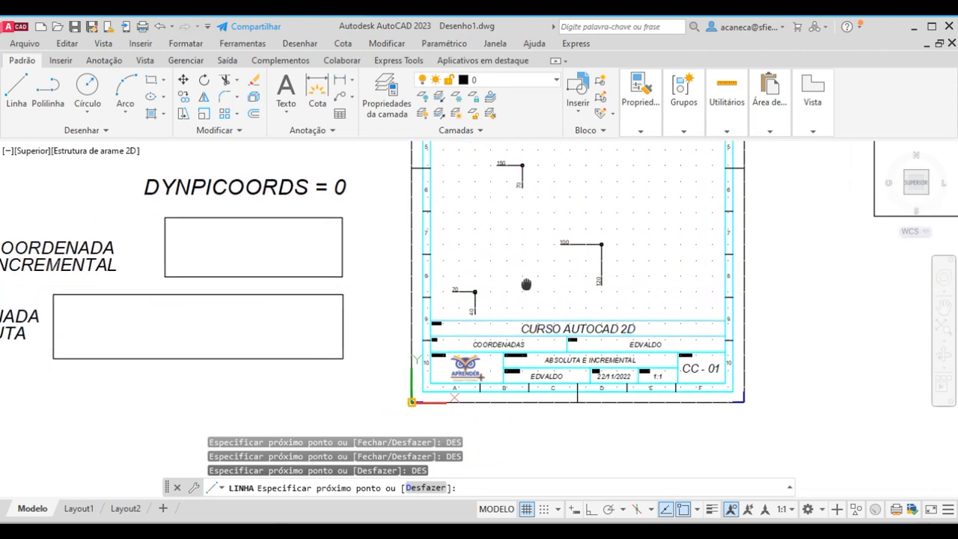
key("Escape")
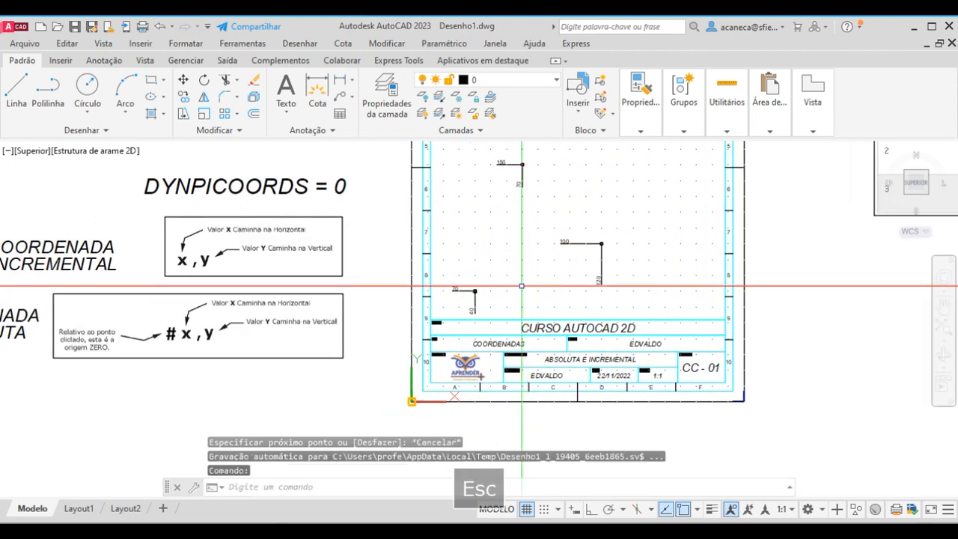
Step: Start a new line at the origin, 0,0
type("L")
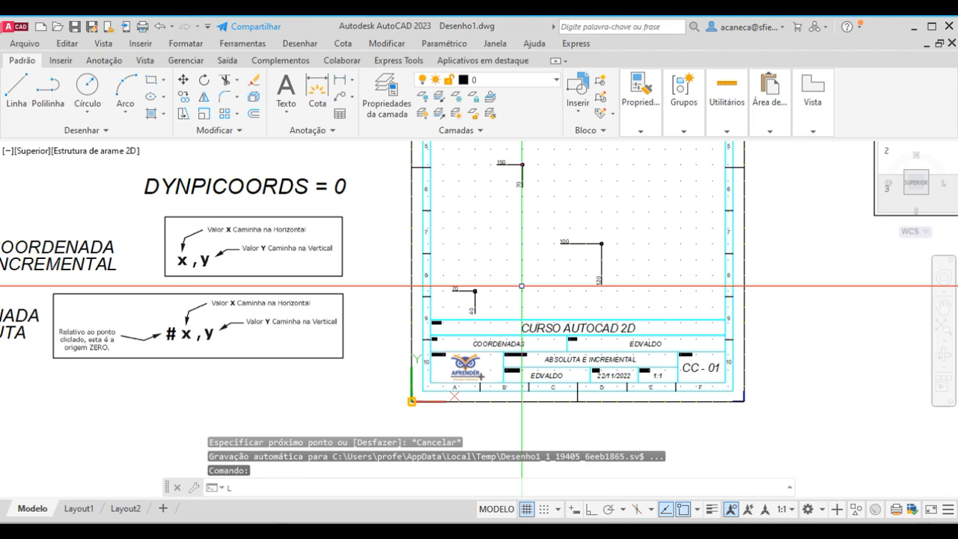
key("Return")
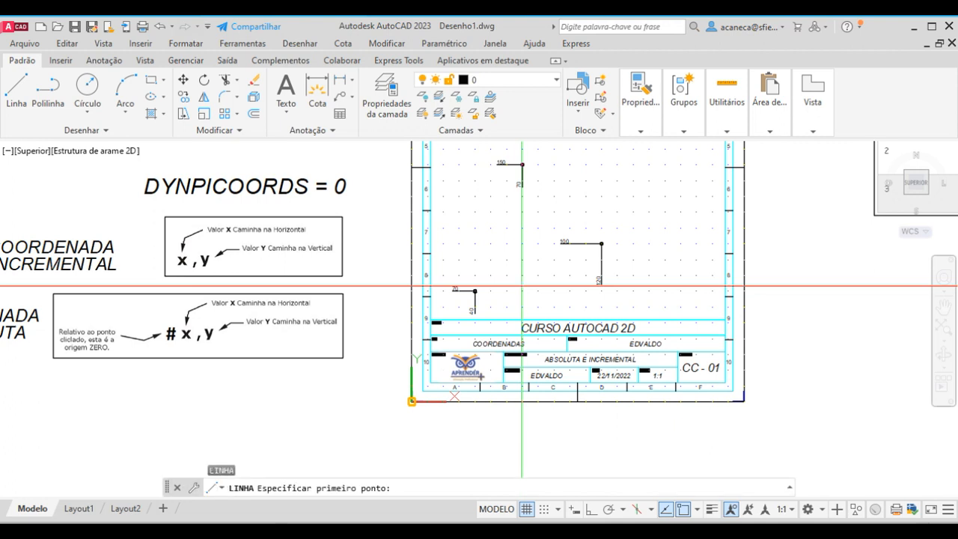
type("0,0")
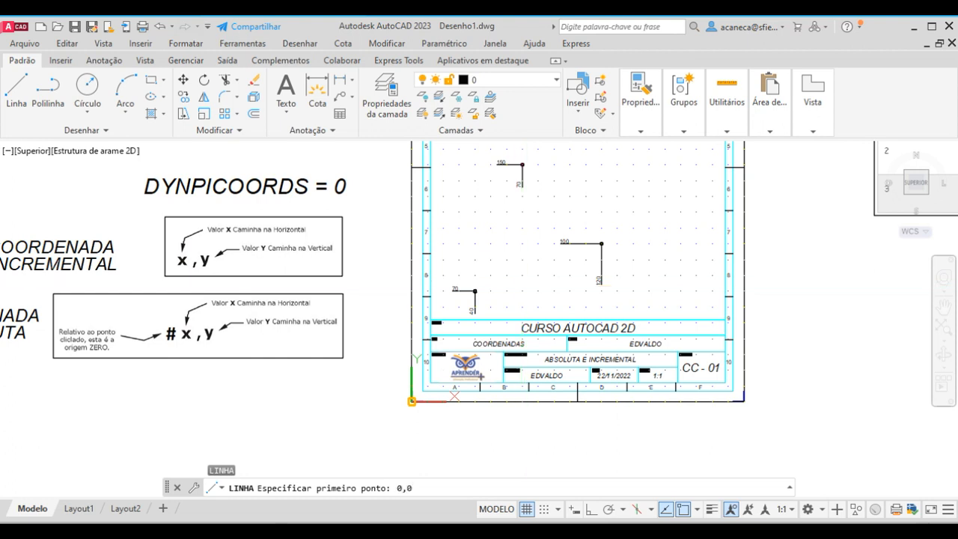
key("Return")
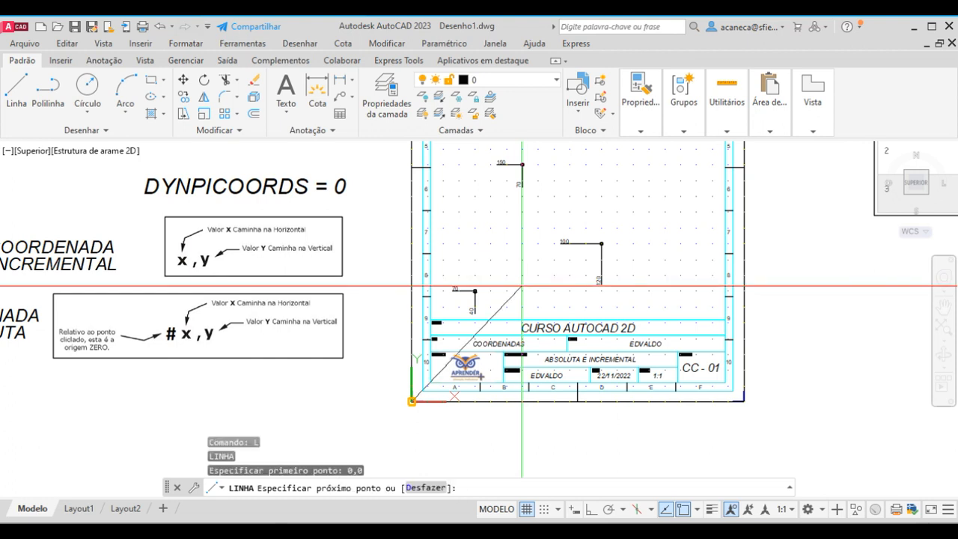
Step: Turn on dynamic input and place the line's next point at relative coordinates 40,70
left_click(573, 512)
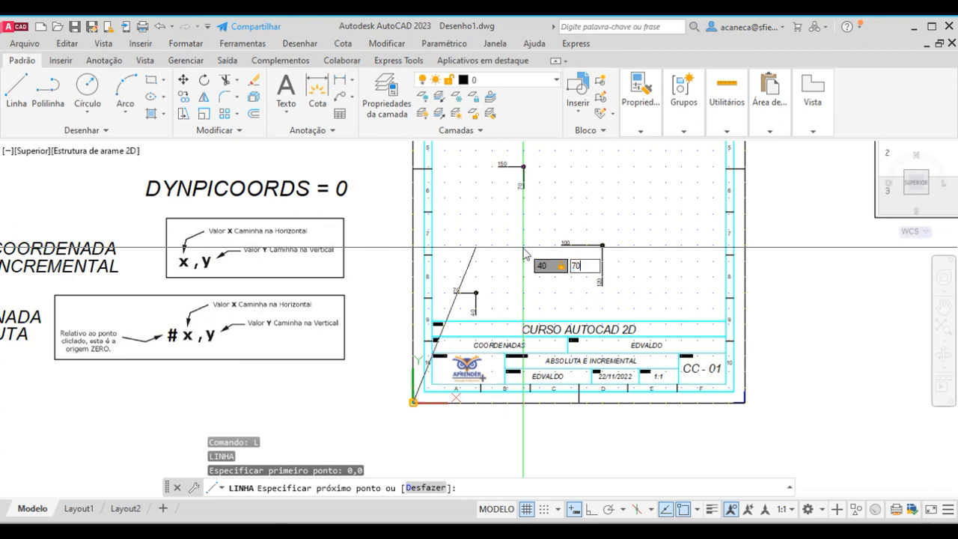
key("Return")
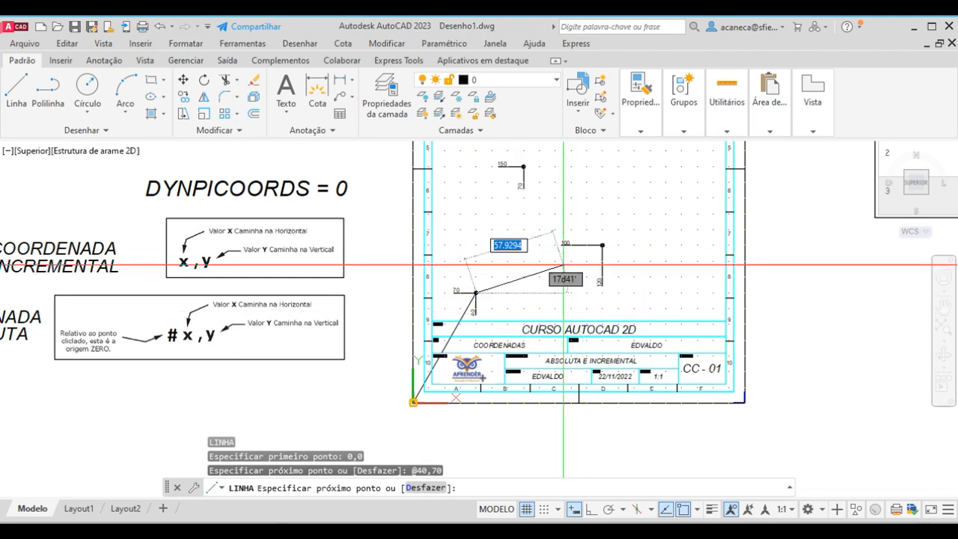
Step: Extend the line to the second marked point with relative coordinates 80,30
scroll(558, 254, "up", 2)
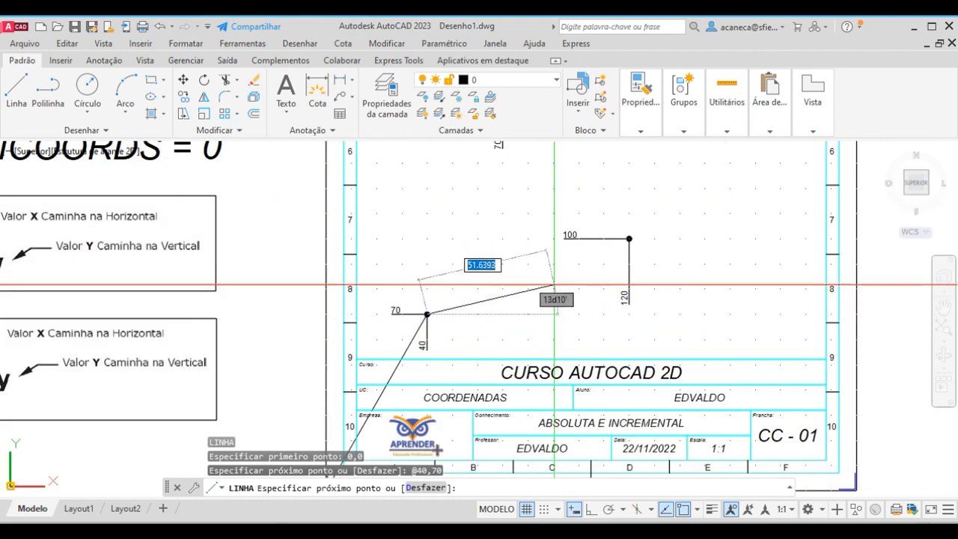
mouse_move(558, 299)
middle_mouse_down()
mouse_move(583, 242)
mouse_move(578, 295)
middle_mouse_up()
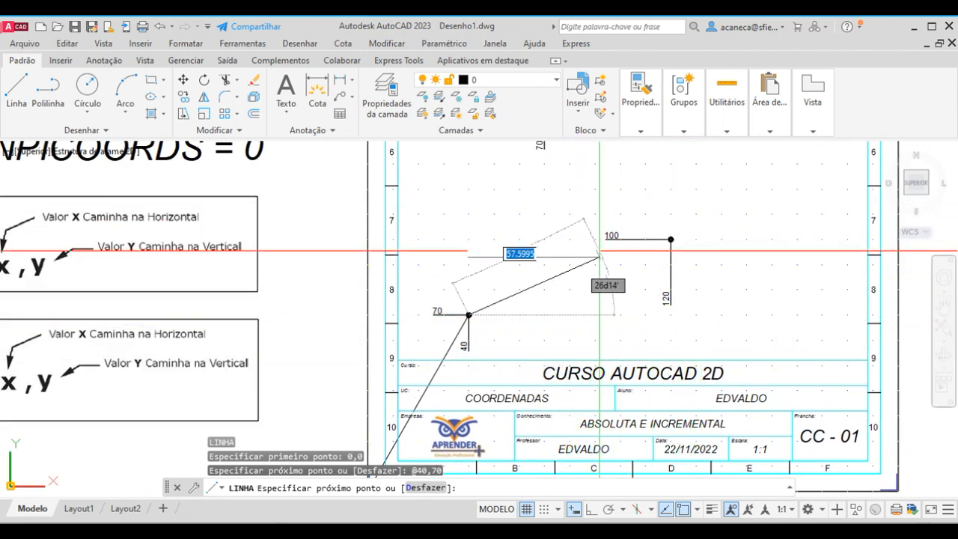
middle_click_drag(702, 303, 697, 270)
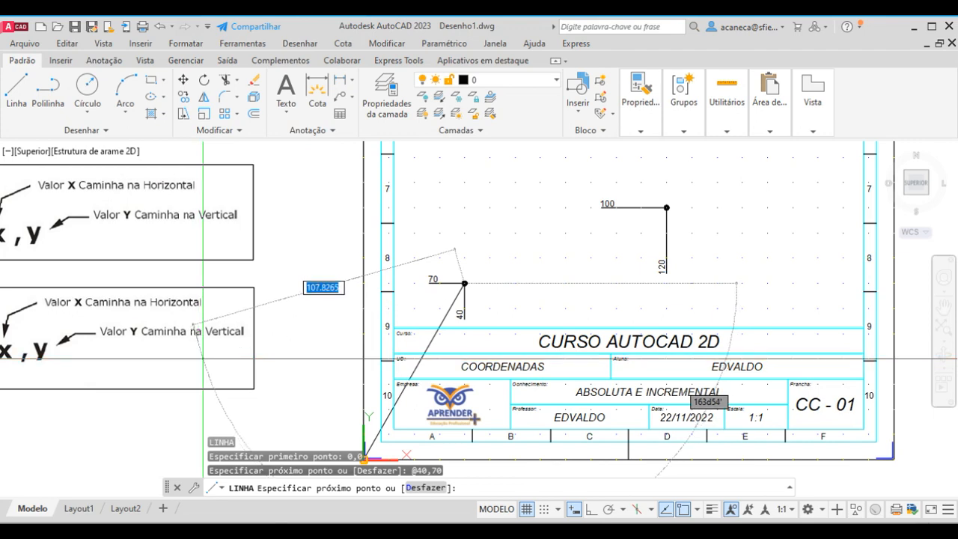
middle_click_drag(253, 285, 286, 381)
scroll(424, 250, "down", 3)
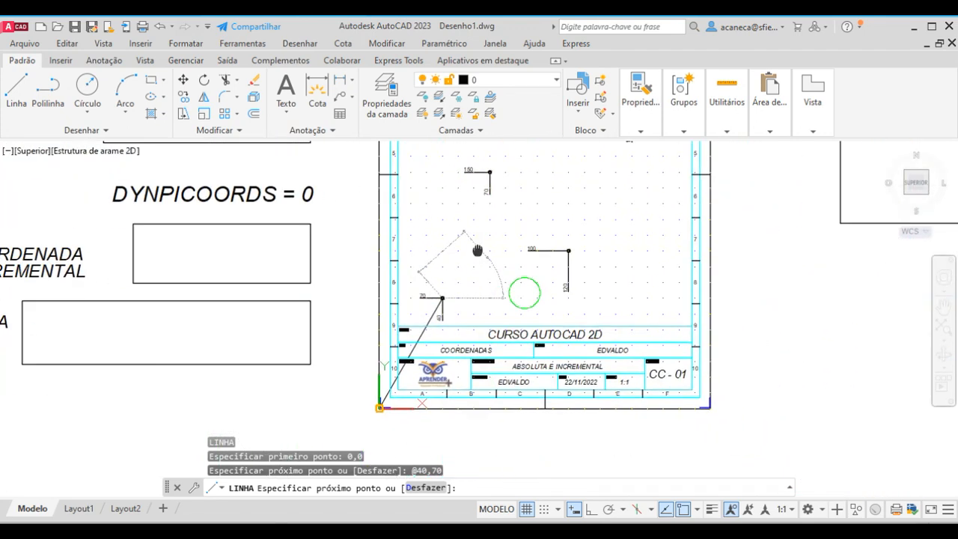
scroll(467, 240, "up", 3)
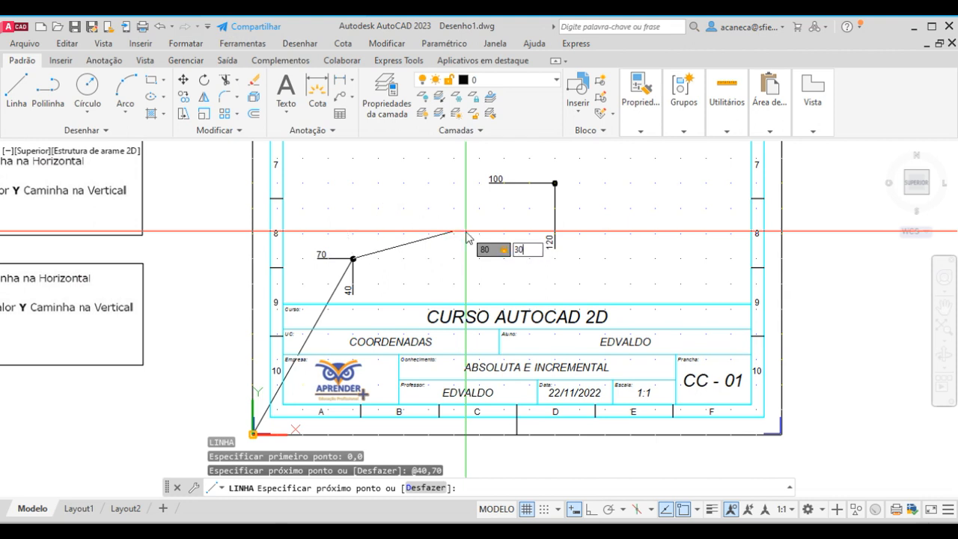
key("Return")
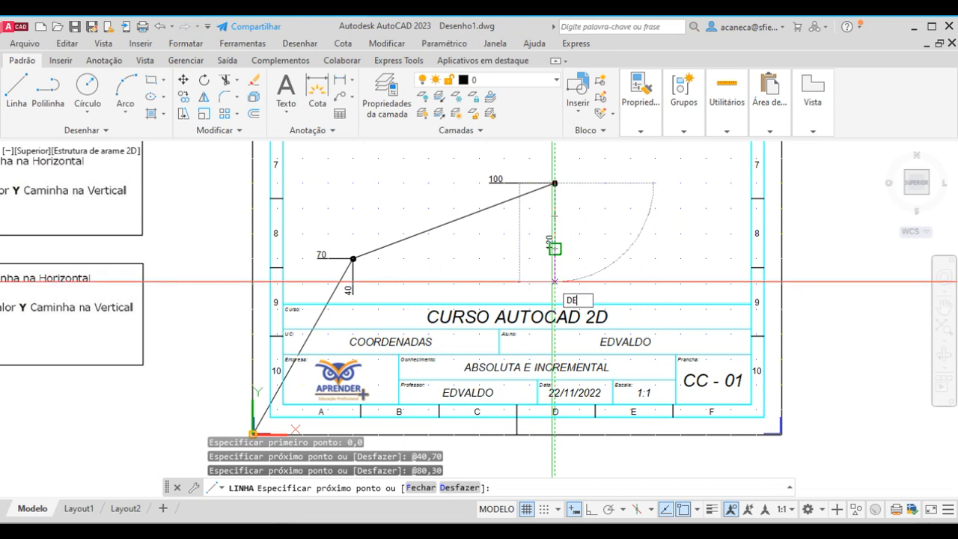
Step: Undo the last line segment, keeping the Line command active
key("Return")
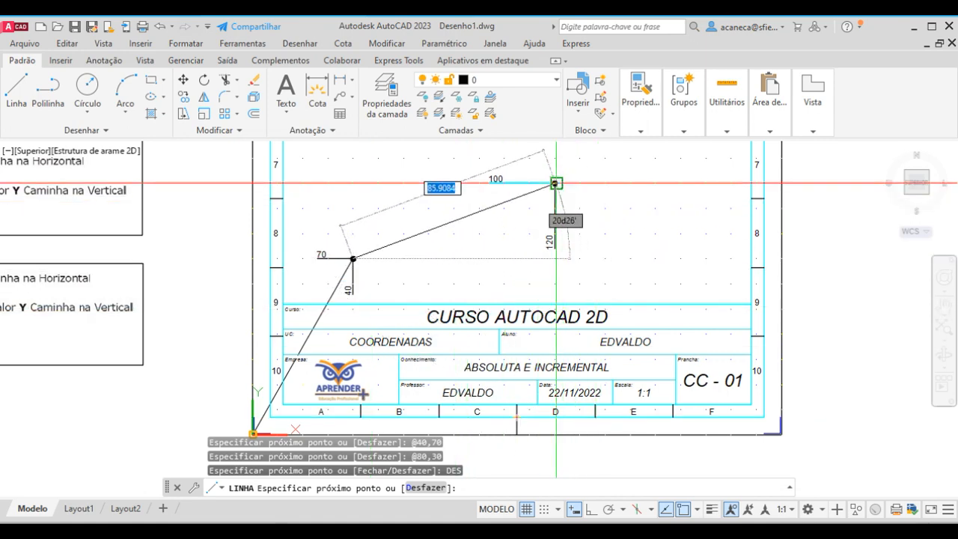
mouse_move(500, 250)
middle_mouse_down()
mouse_move(466, 279)
mouse_move(443, 276)
mouse_move(490, 241)
mouse_move(447, 274)
mouse_move(517, 296)
middle_mouse_up()
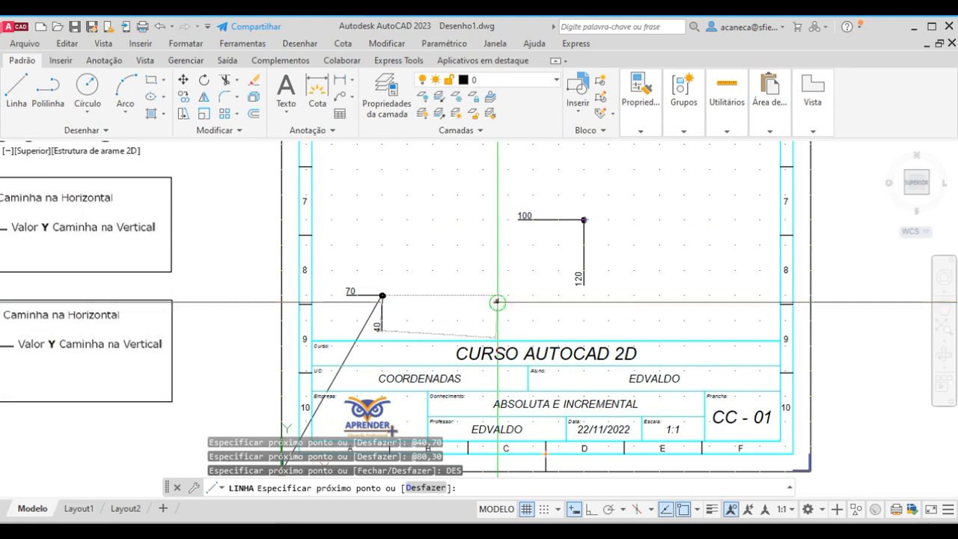
Step: Try to extend the line to the second marked point by entering 120,100 as relative coordinates with dynamic input on
middle_click_drag(500, 308, 613, 346)
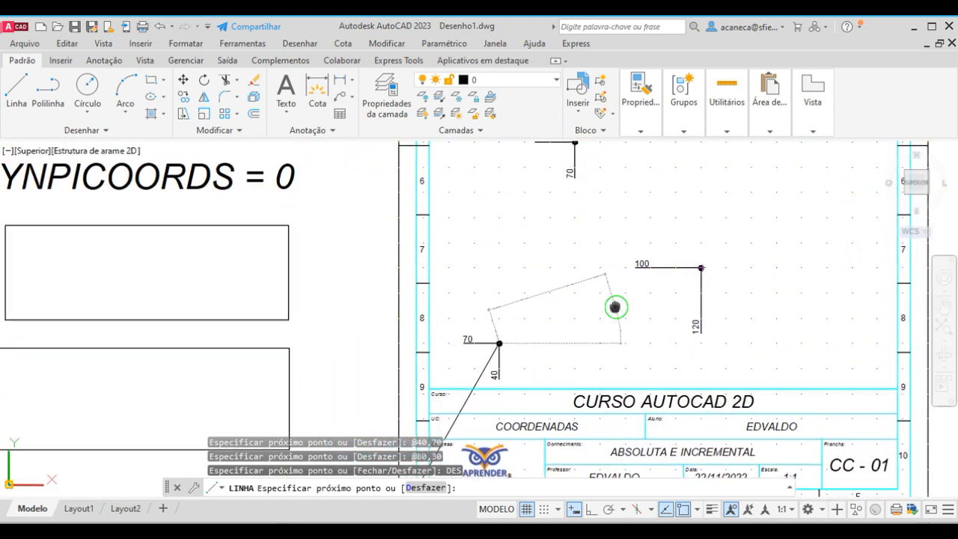
middle_click_drag(616, 307, 525, 237)
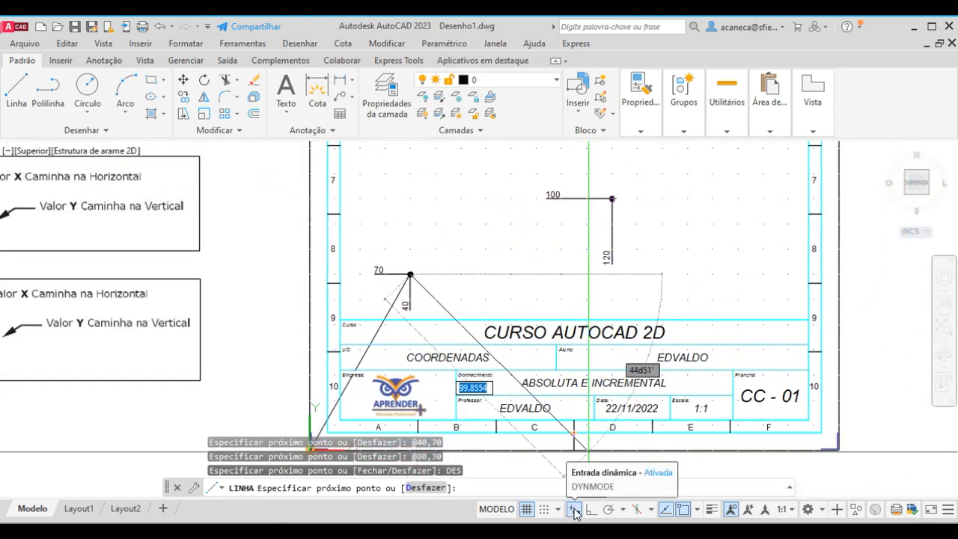
middle_click_drag(539, 283, 559, 330)
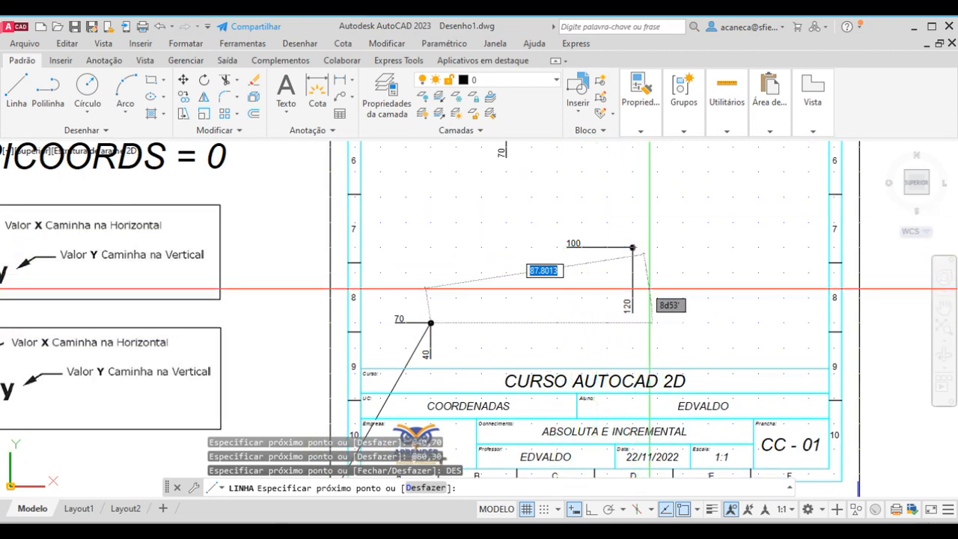
mouse_move(677, 278)
middle_mouse_down()
mouse_move(663, 268)
mouse_move(769, 227)
mouse_move(889, 223)
middle_mouse_up()
middle_click_drag(542, 313, 265, 351)
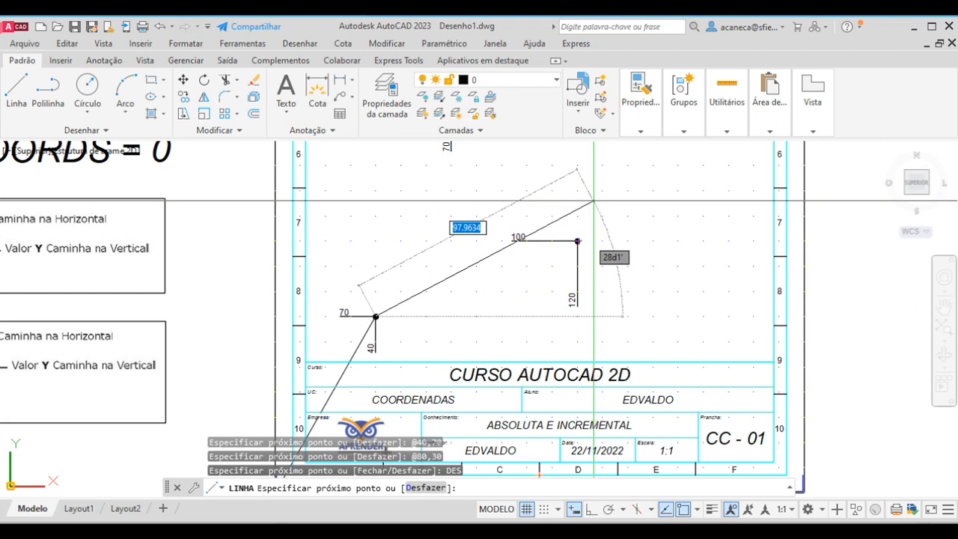
key("Tab")
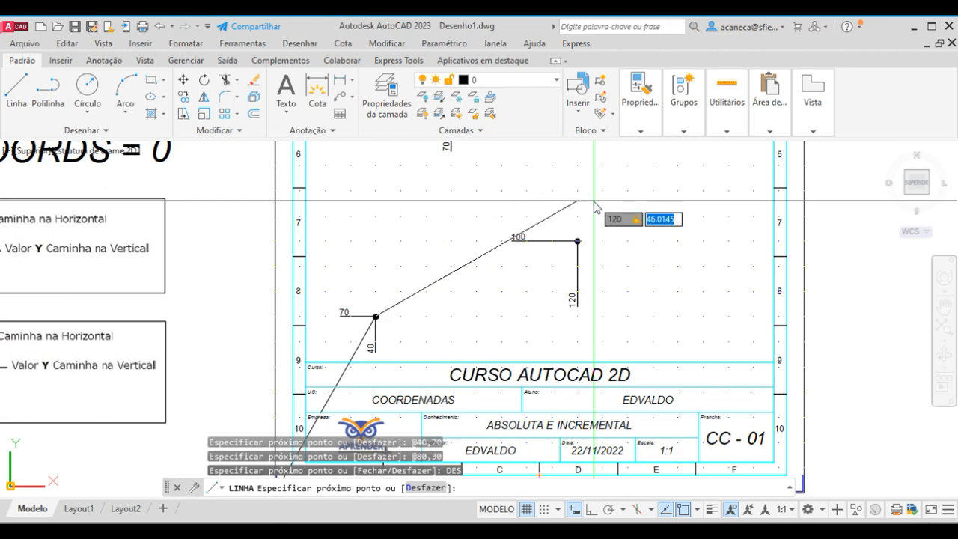
key("Return")
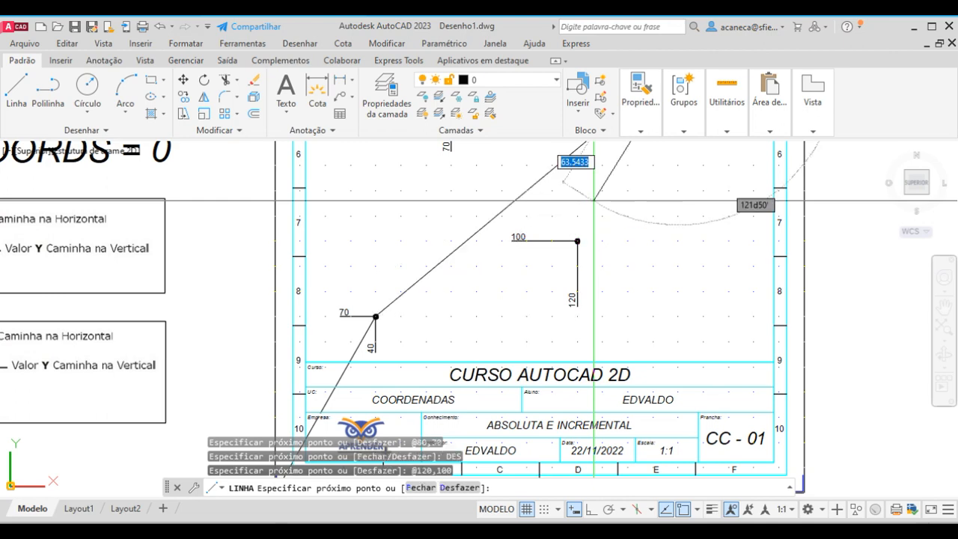
Step: Undo the segment placed at relative 120,100, keeping the Line command active
middle_click_drag(659, 302, 545, 433)
scroll(545, 433, "down", 2)
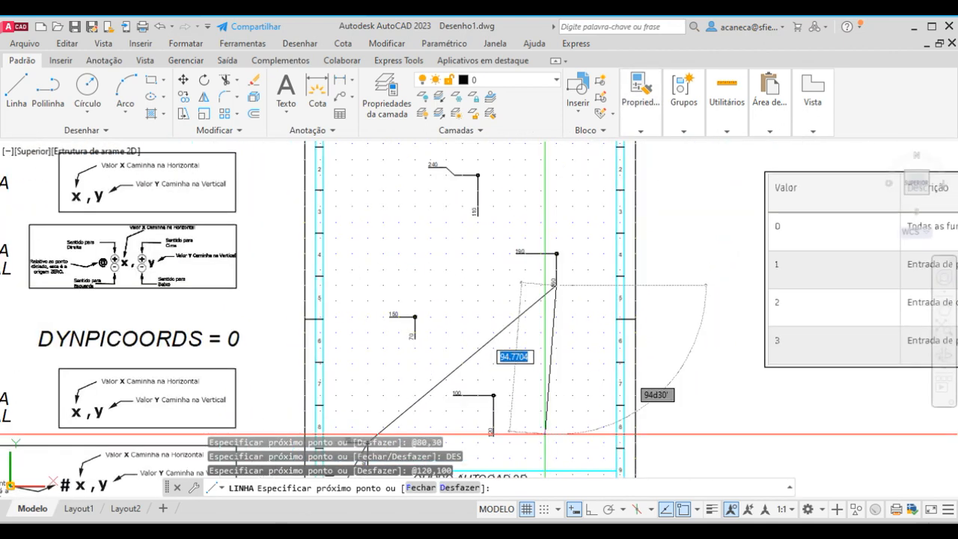
middle_click_drag(554, 312, 607, 213)
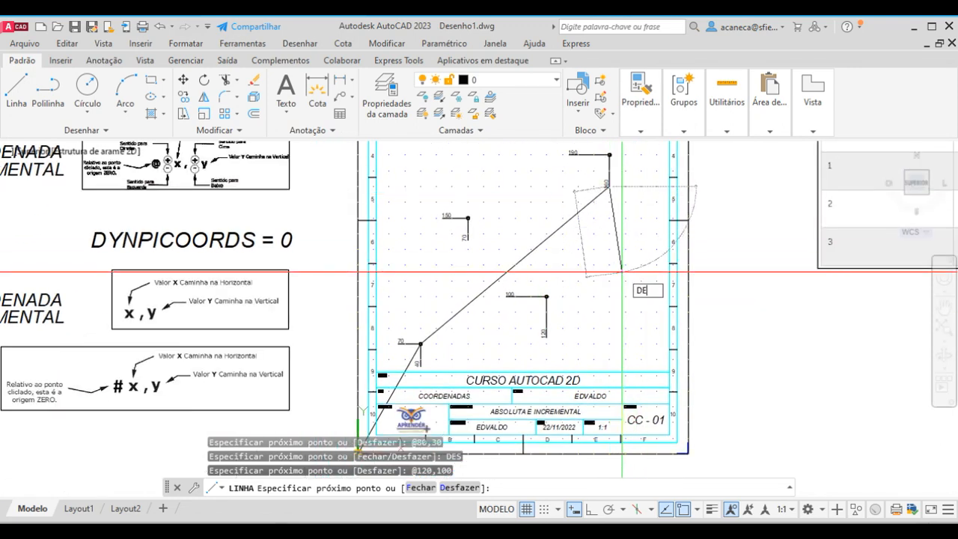
key("Return")
Step: Extend the line to the second marked point with absolute coordinates #120,100
scroll(496, 390, "up", 2)
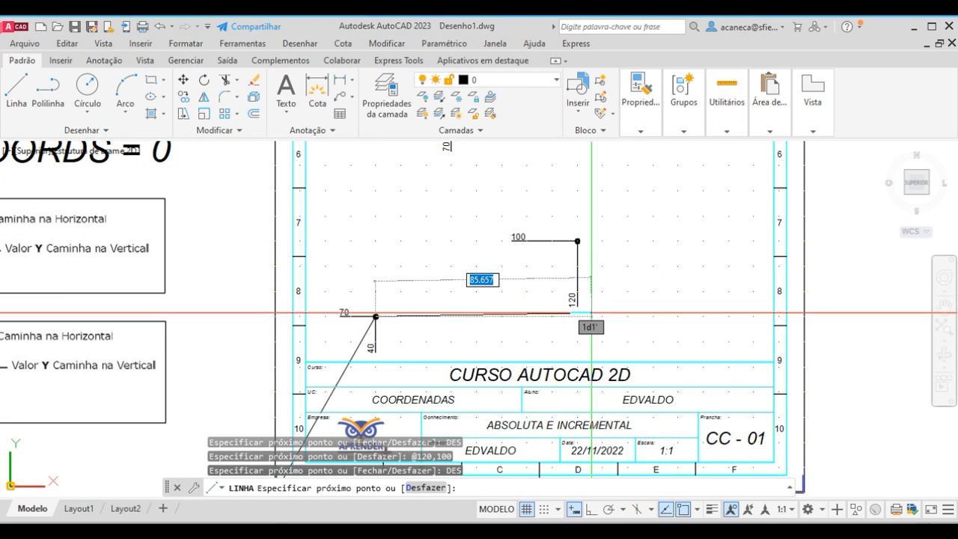
middle_click_drag(497, 306, 596, 262)
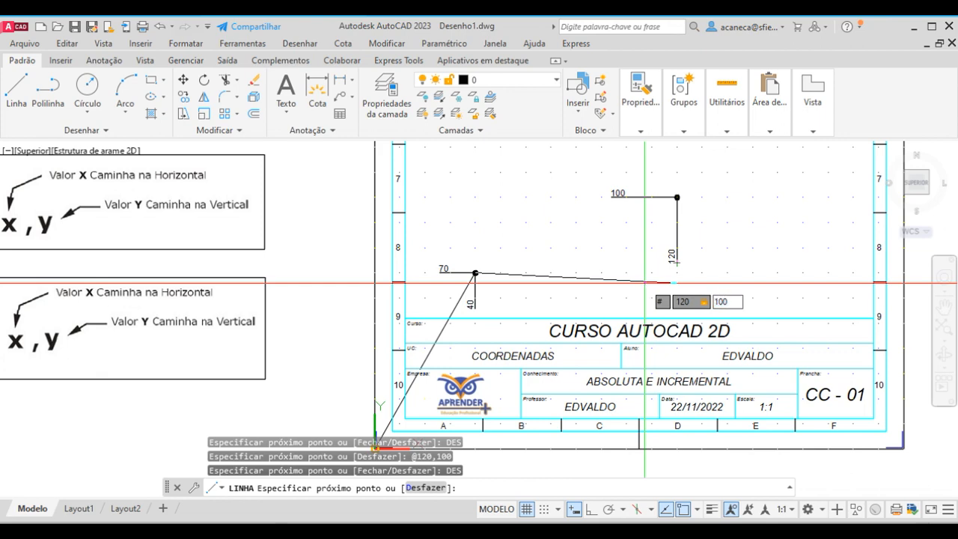
key("Return")
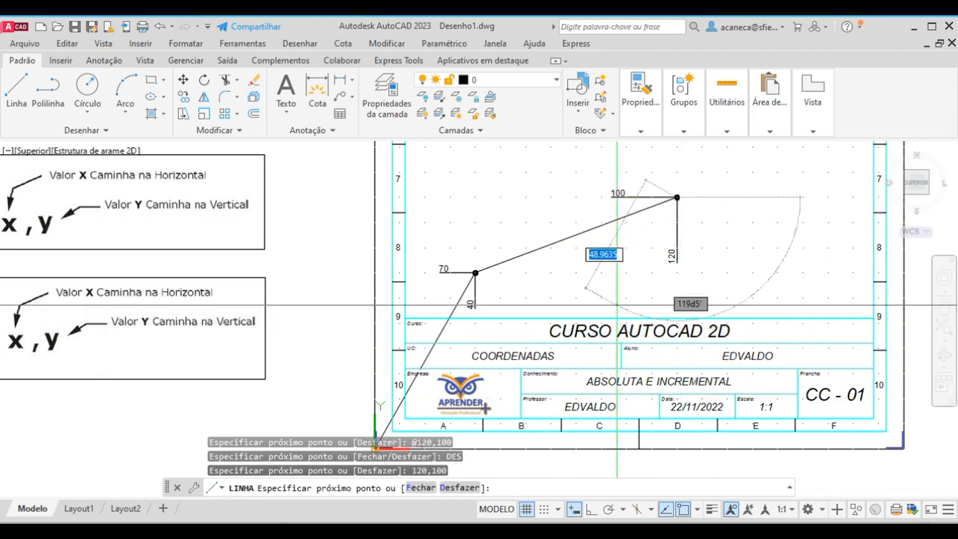
Step: Extend the line to the third marked point with relative coordinates -50,50
scroll(644, 282, "down", 2)
scroll(625, 284, "up", 2)
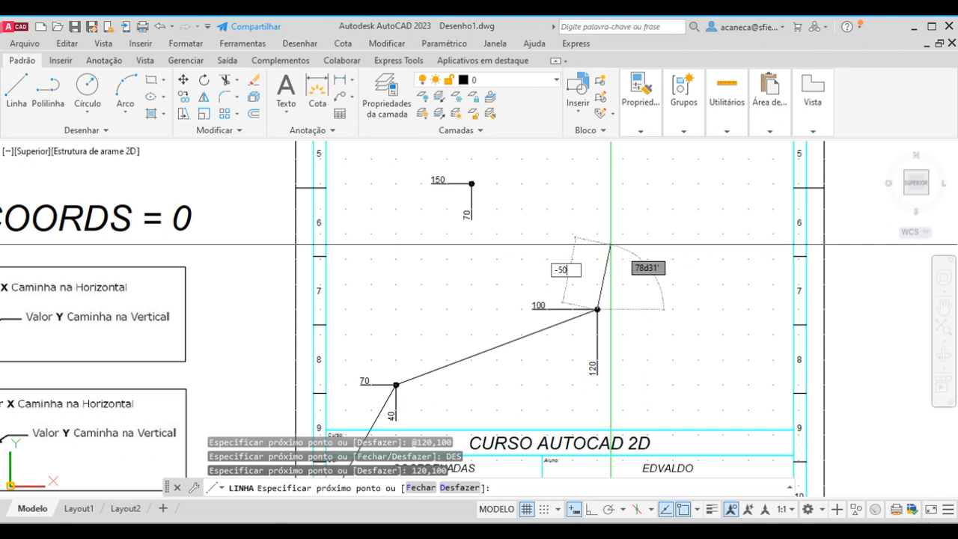
key("Return")
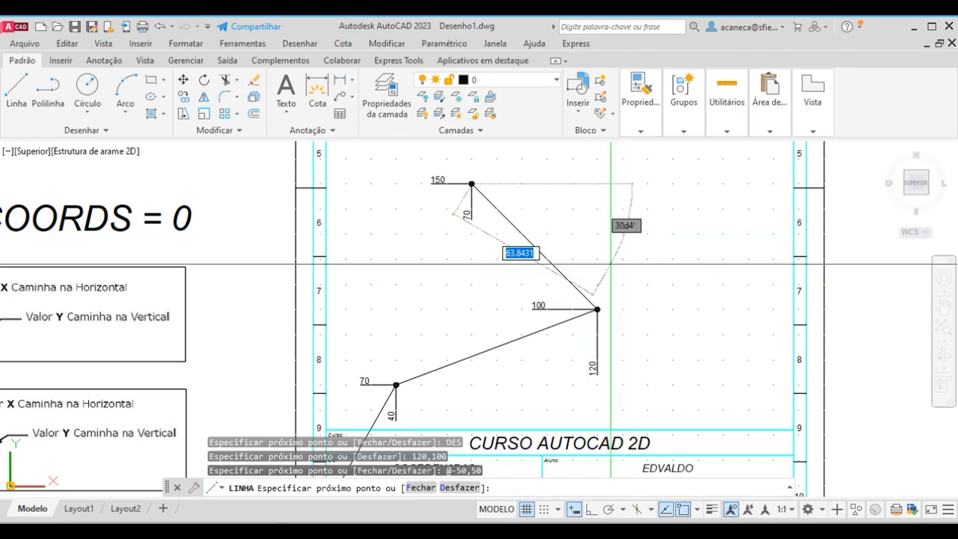
Step: Extend the line to the fourth marked point with absolute coordinates #160,190
middle_click_drag(611, 244, 534, 314)
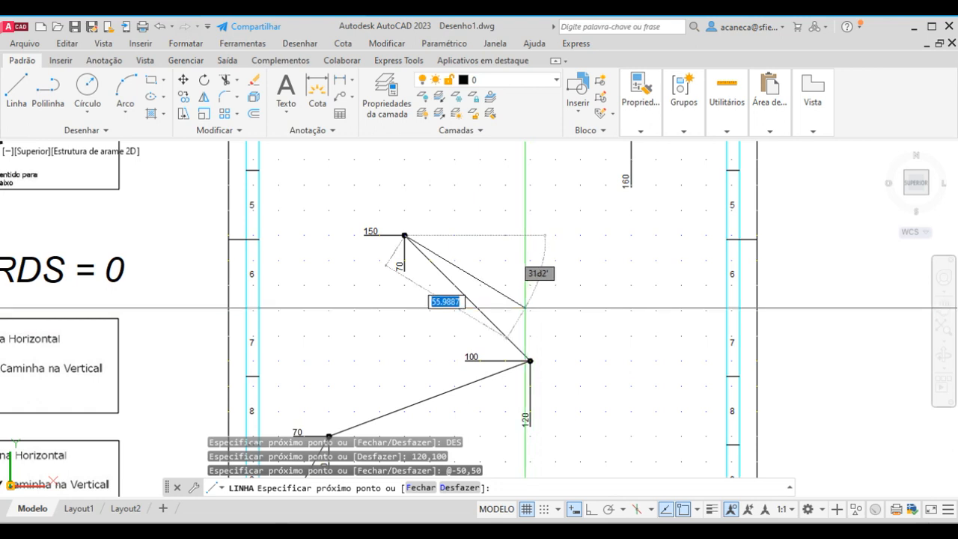
mouse_move(523, 312)
middle_mouse_down()
mouse_move(568, 292)
mouse_move(576, 298)
middle_mouse_up()
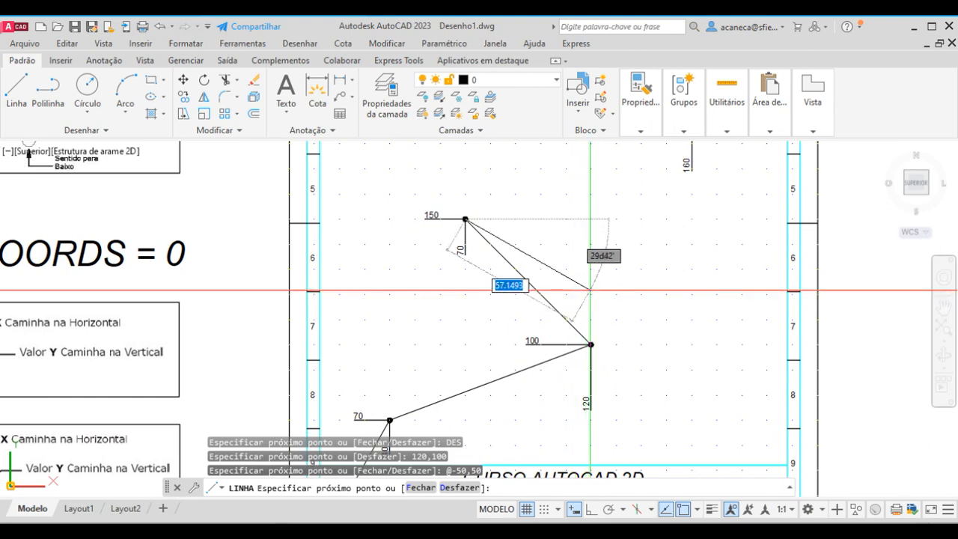
scroll(590, 289, "down", 2)
middle_click_drag(590, 289, 597, 314)
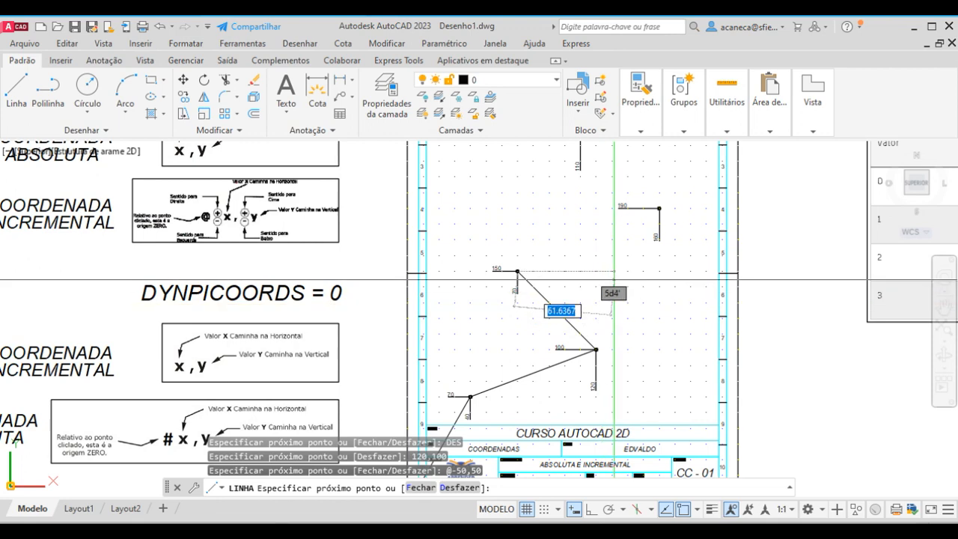
scroll(642, 238, "up", 4)
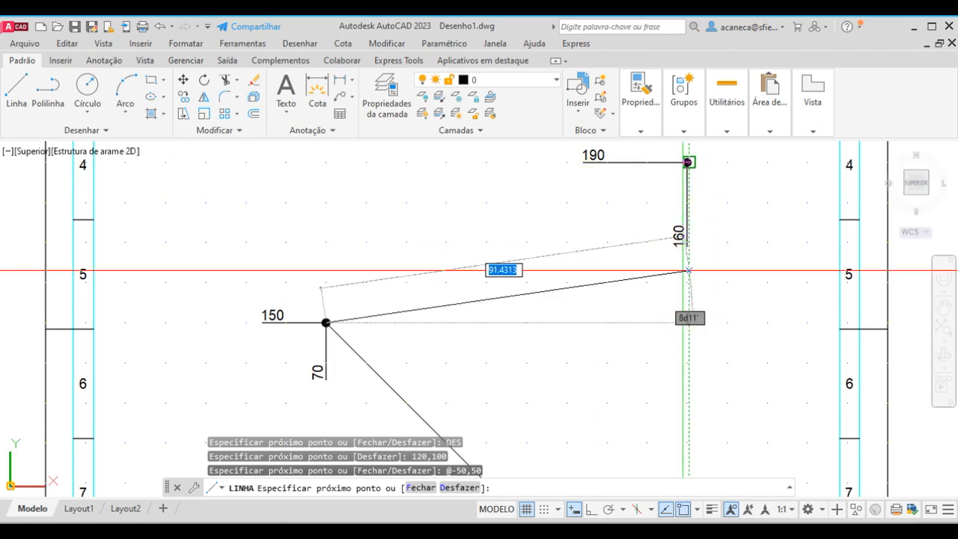
scroll(686, 322, "down", 4)
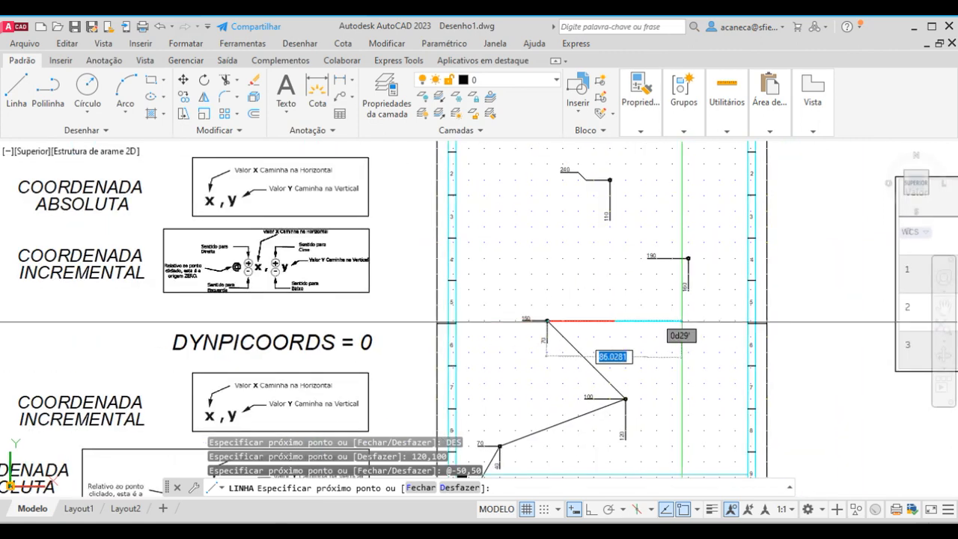
scroll(682, 324, "up", 4)
scroll(683, 327, "down", 2)
middle_click_drag(683, 327, 705, 319)
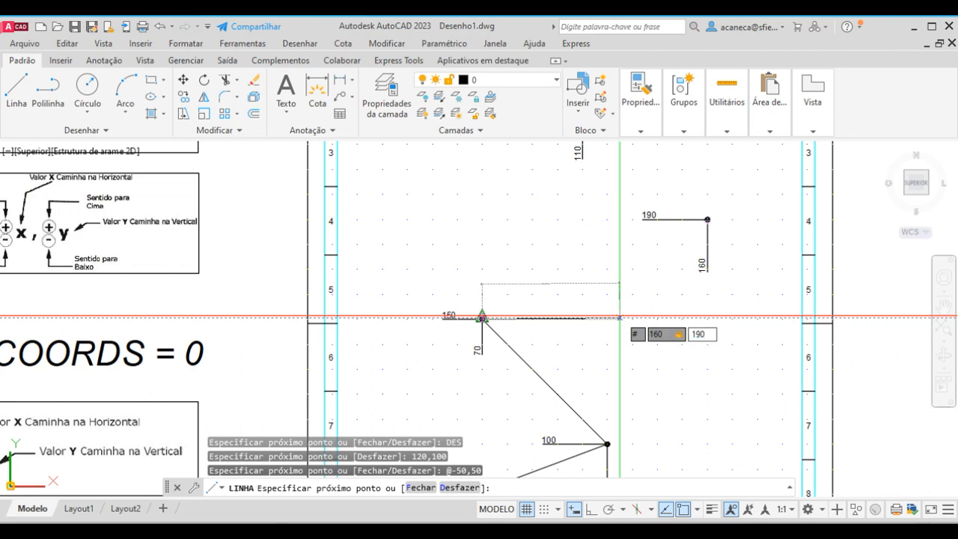
key("Return")
Step: Extend the line from the fourth to the fifth marked point with relative coordinates -50,50
middle_click_drag(620, 316, 502, 455)
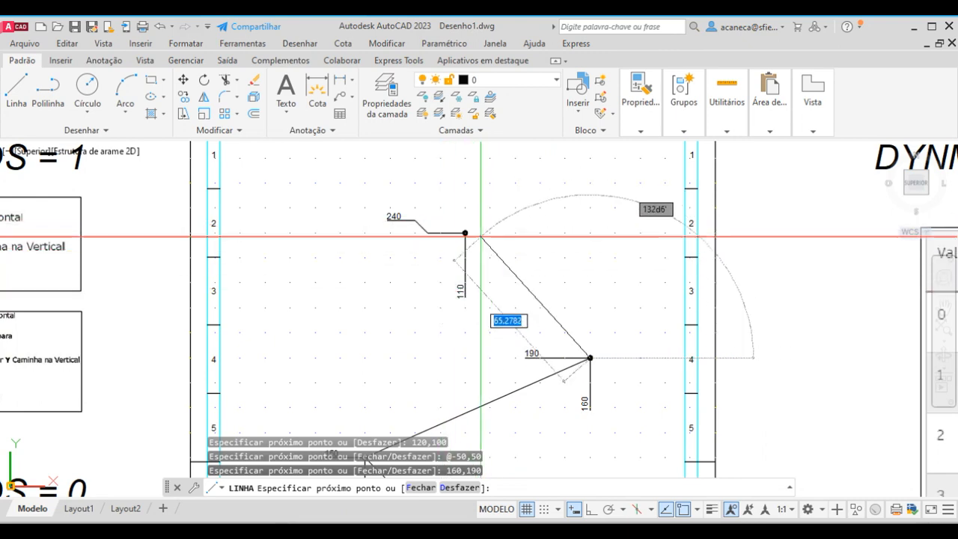
middle_click_drag(468, 236, 548, 237)
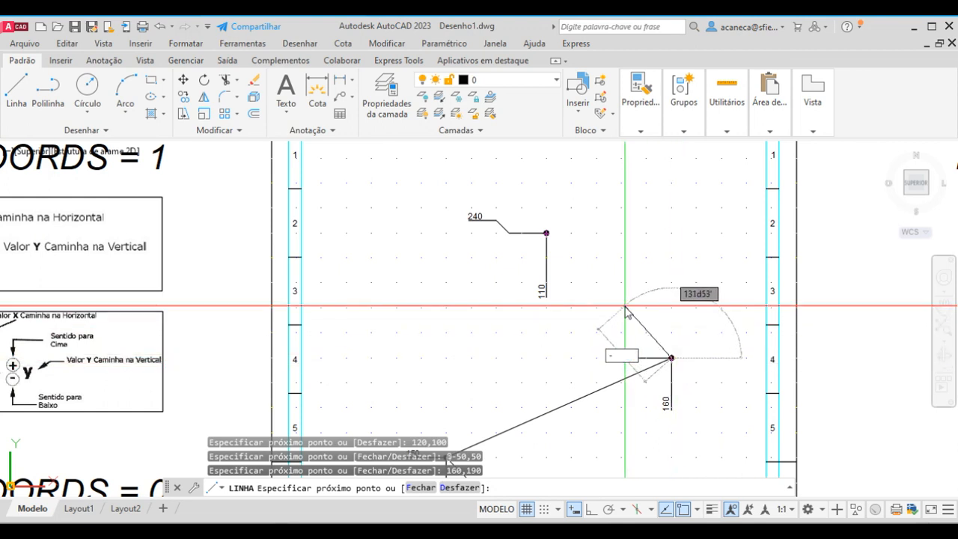
type(",5")
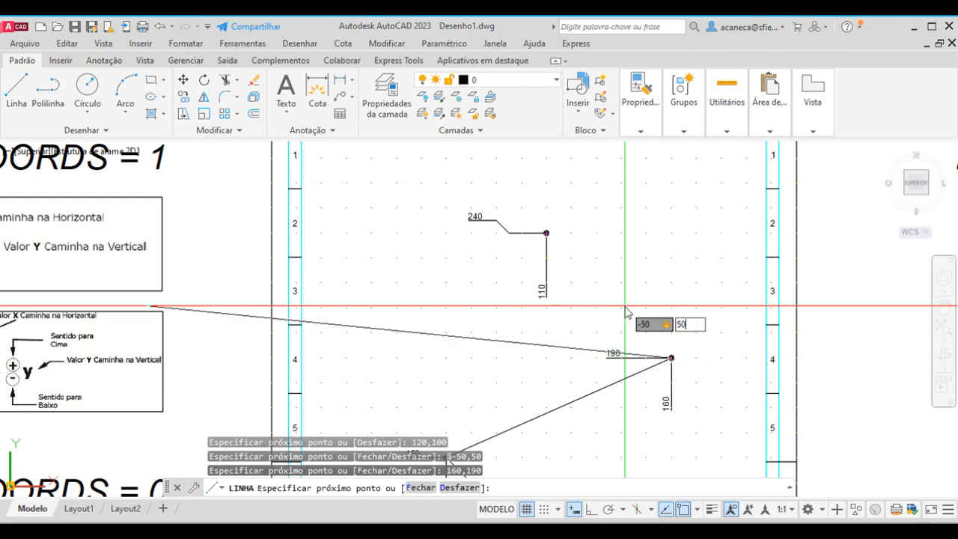
type("0")
key("Return")
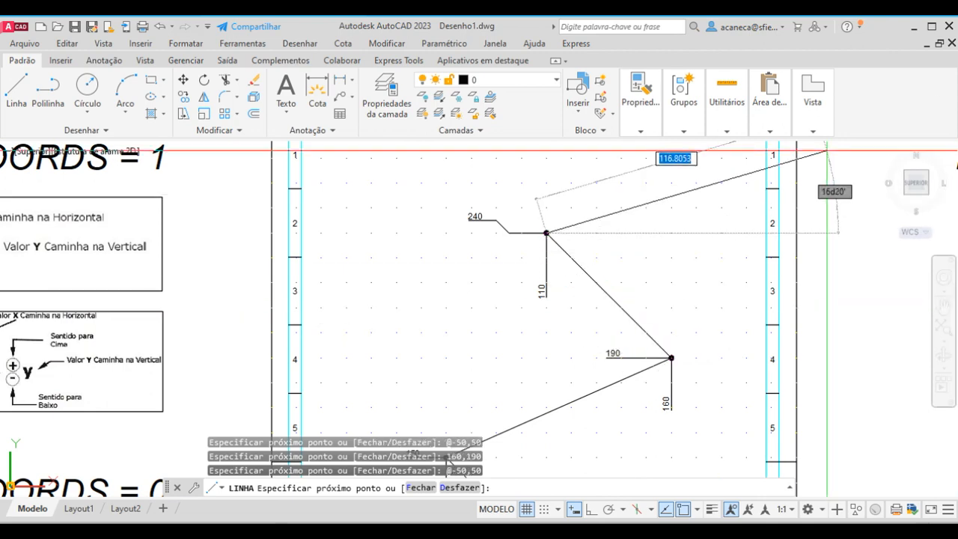
Step: Undo all segments of the line back to the origin and cancel the Line command
scroll(500, 309, "down", 5)
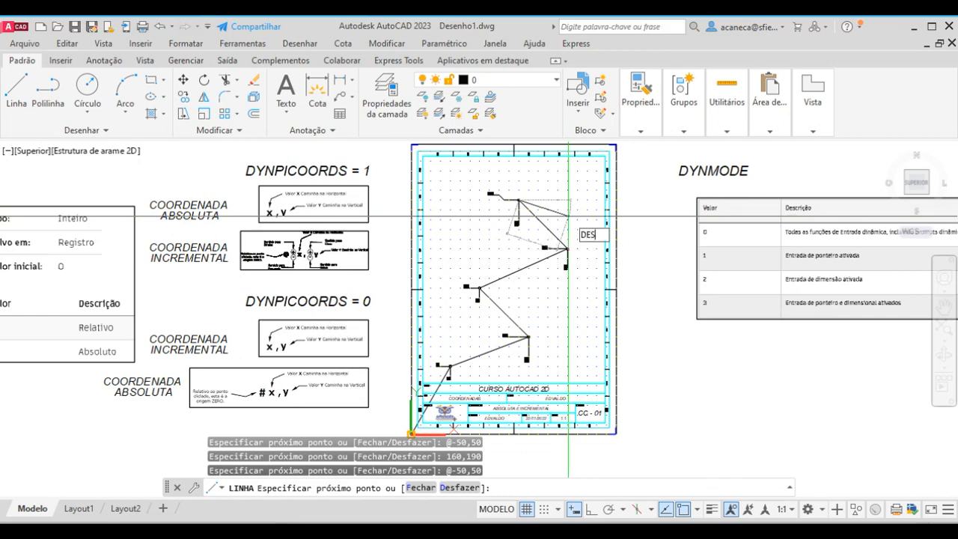
key("Return")
scroll(569, 217, "up", 4)
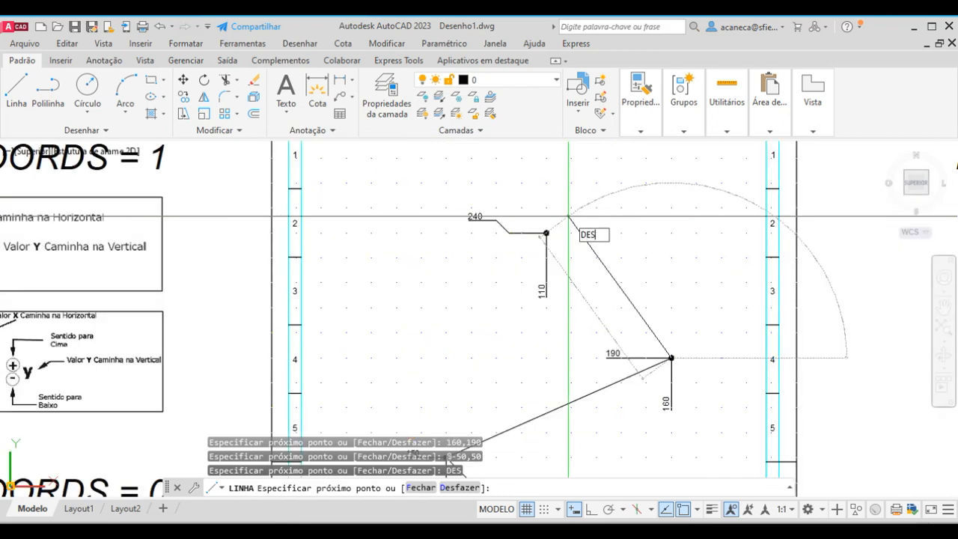
key("Return")
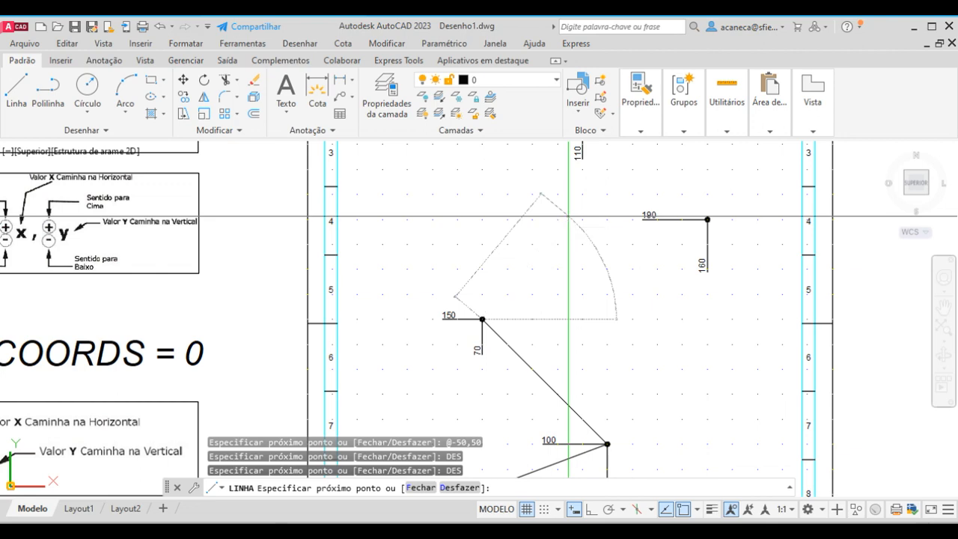
type("DES")
key("Return")
type("DES")
key("Return")
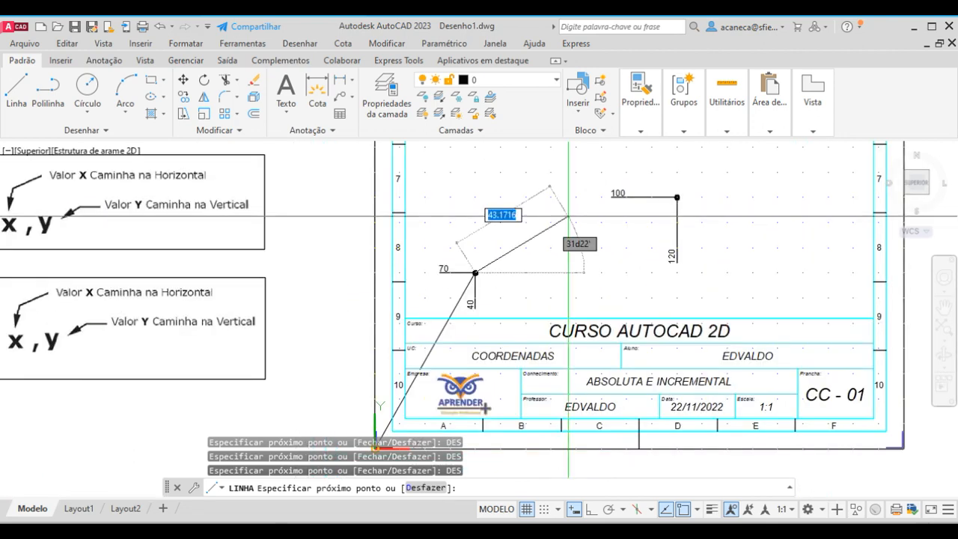
key("Return")
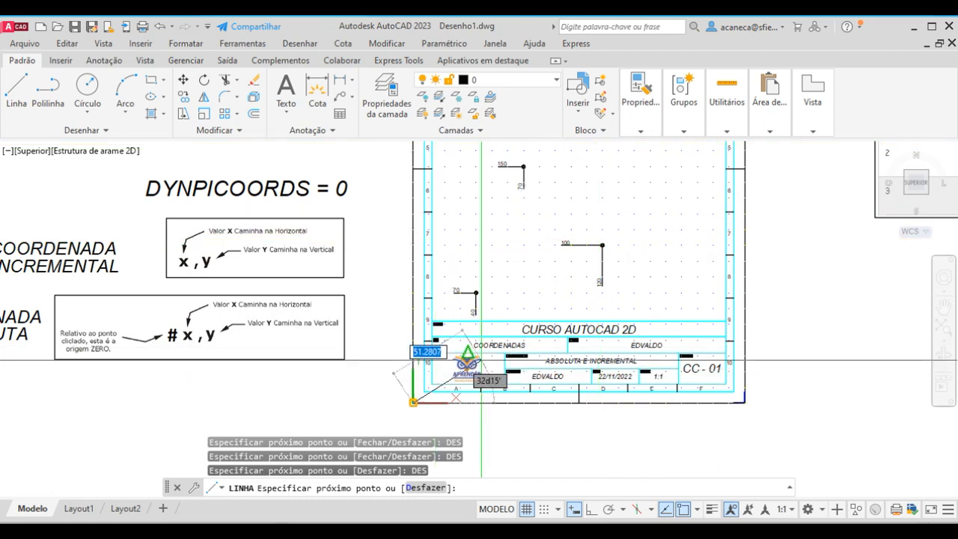
middle_click_drag(525, 267, 457, 276)
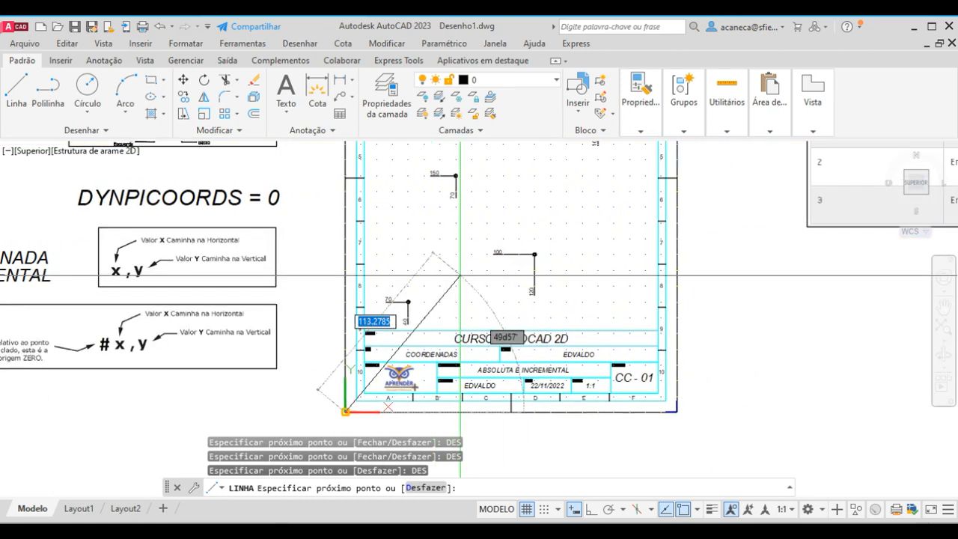
key("Escape")
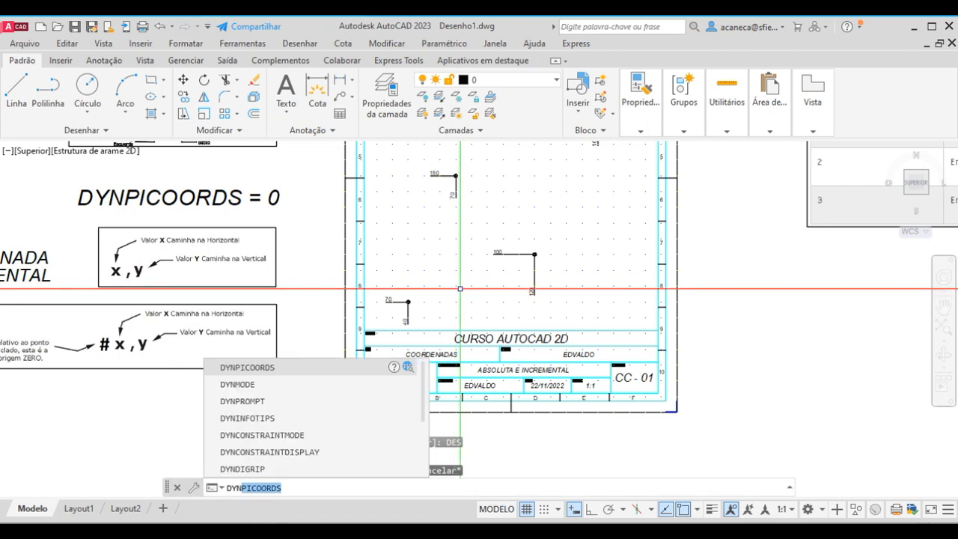
Step: Set the DYNPICOORDS system variable to 1
key("Return")
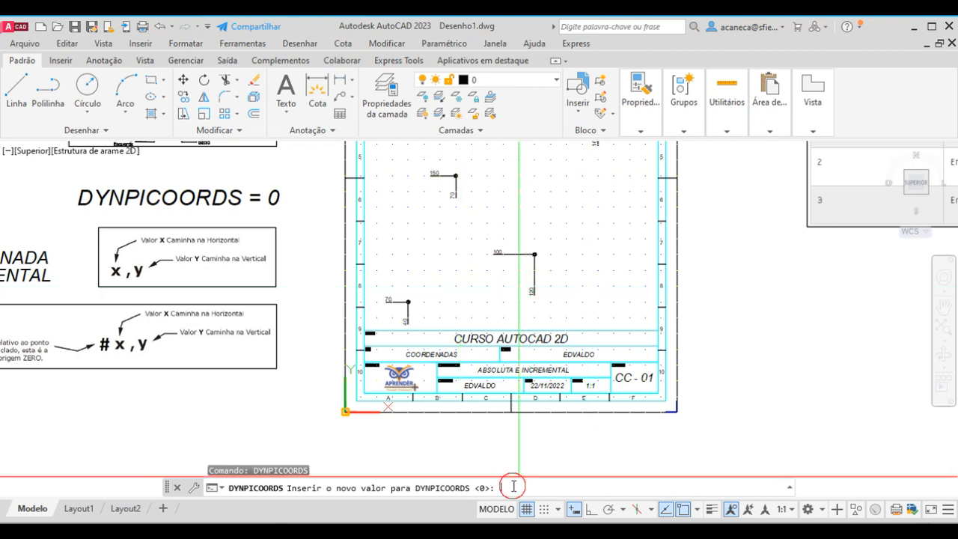
key("Return")
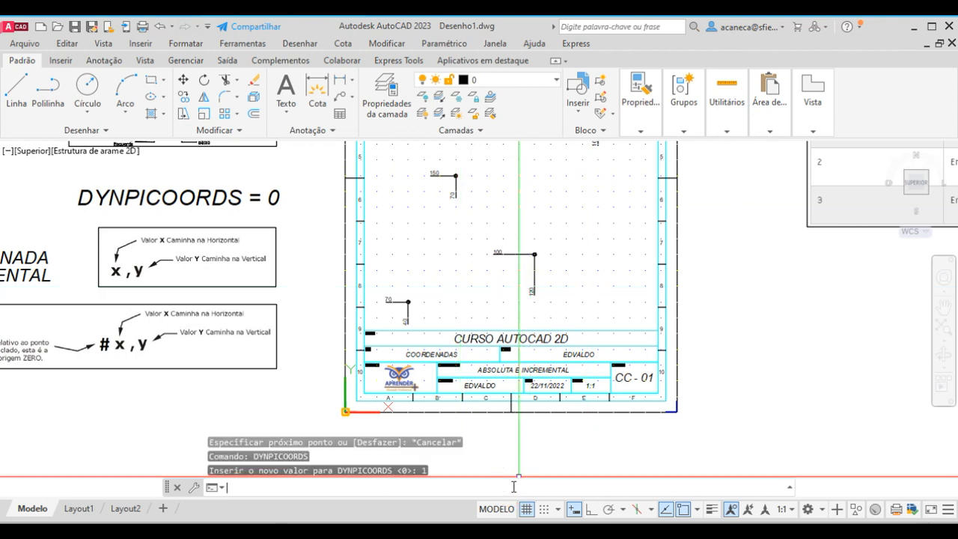
Step: Examine the absolute and incremental coordinate notes for DYNPICOORDS = 1 and the sheet's marked points
scroll(388, 421, "down", 2)
middle_click_drag(252, 355, 324, 461)
scroll(316, 360, "up", 1)
scroll(310, 321, "up", 2)
scroll(309, 367, "down", 2)
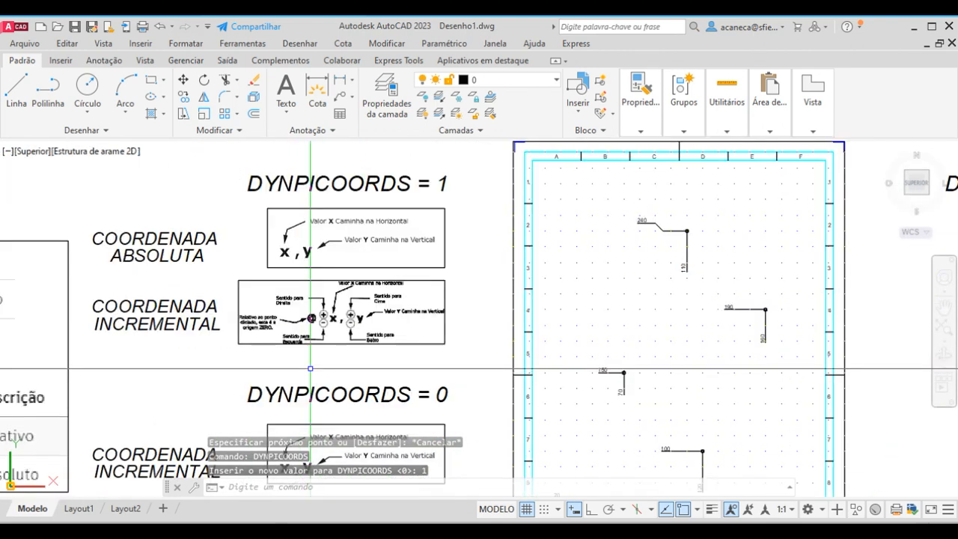
middle_click_drag(316, 360, 286, 384)
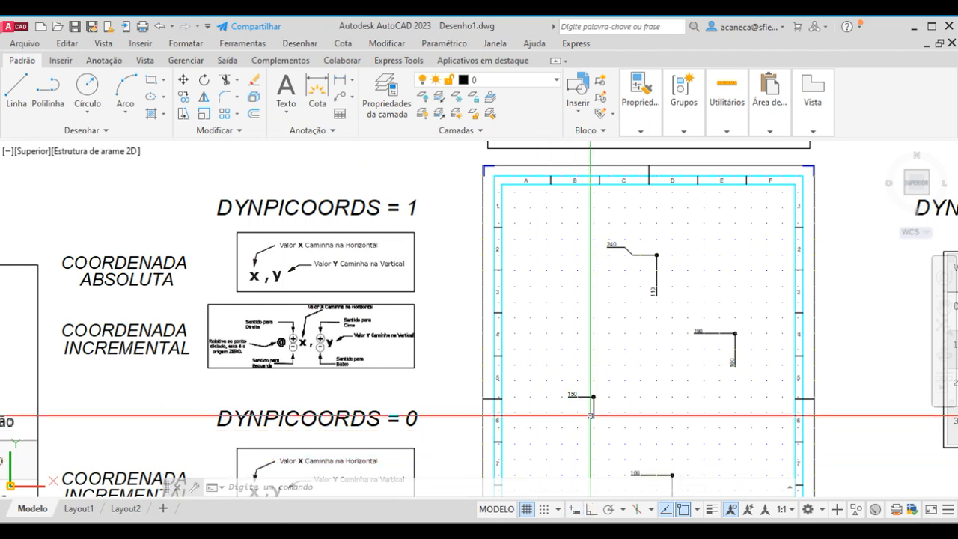
middle_click_drag(558, 494, 383, 348)
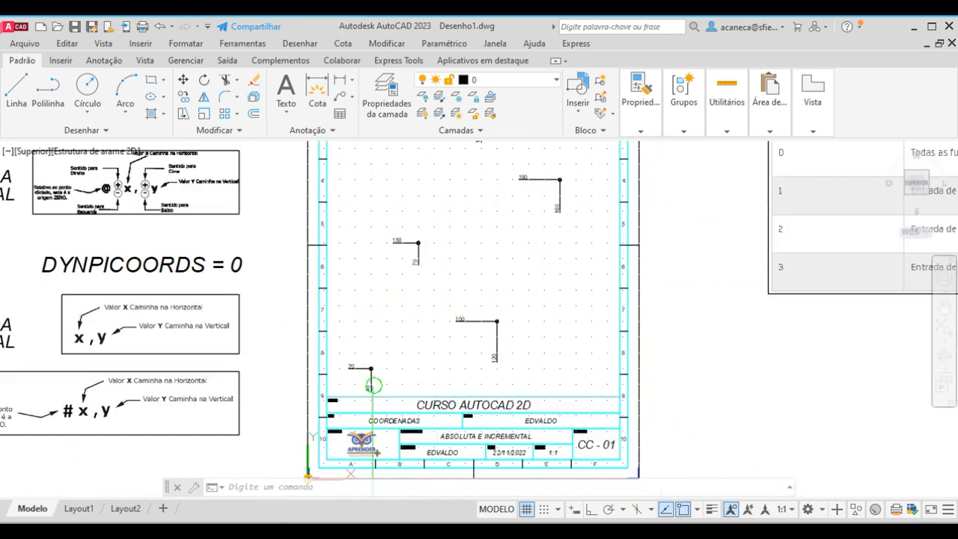
Step: Examine the x,y and @x,y notation diagrams for absolute and incremental coordinates under DYNPICOORDS = 1
scroll(384, 349, "down", 5)
scroll(406, 354, "up", 2)
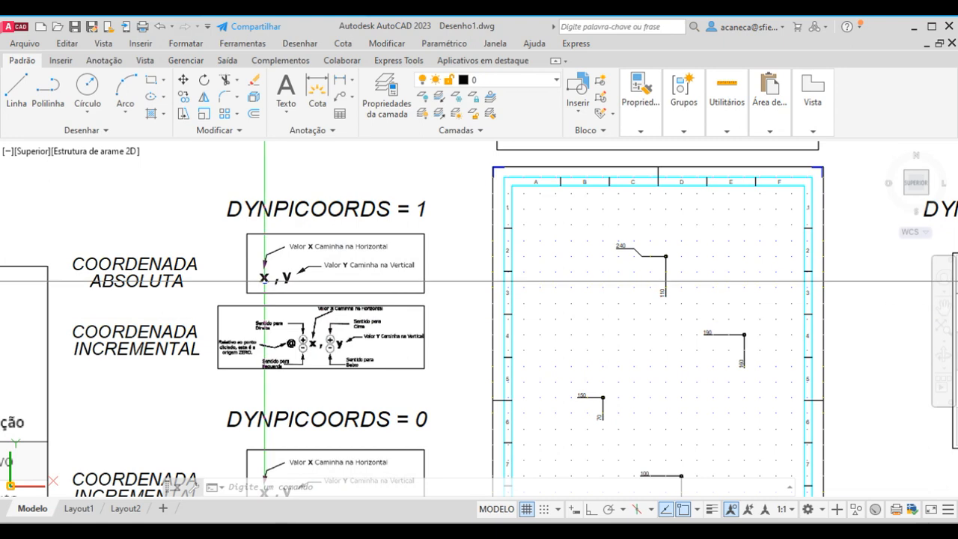
scroll(267, 281, "up", 2)
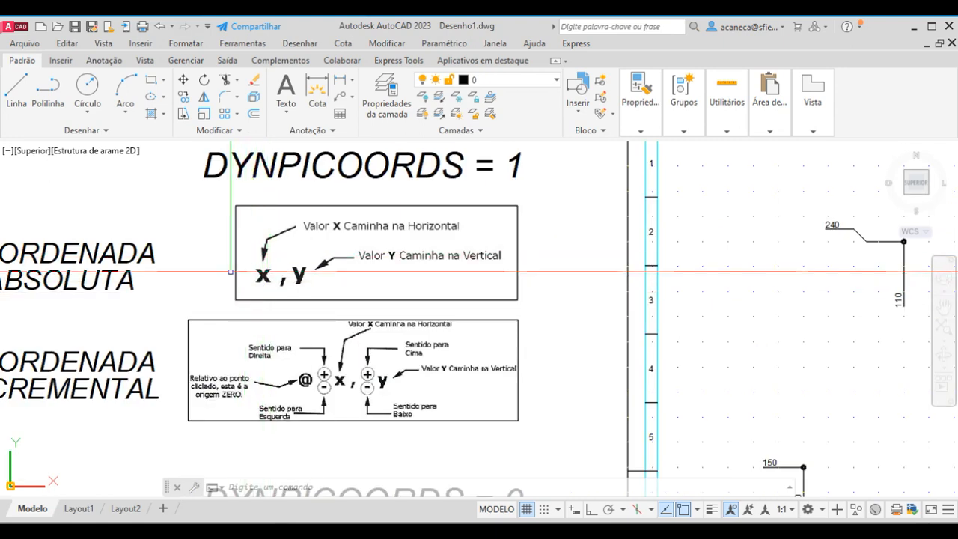
scroll(187, 260, "up", 2)
middle_click_drag(187, 261, 323, 224)
scroll(384, 359, "down", 2)
middle_click_drag(407, 357, 397, 325)
scroll(432, 372, "up", 1)
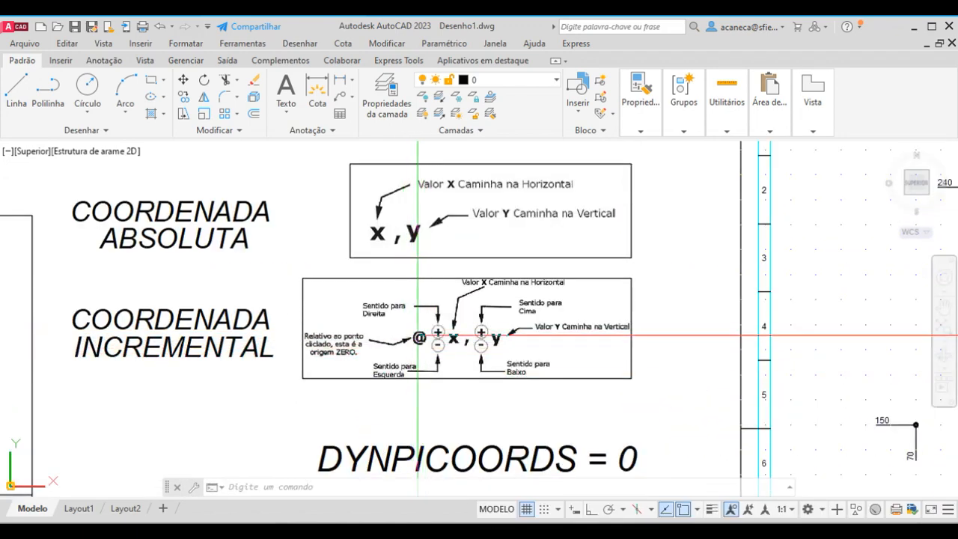
Step: Start a line at the origin 0,0 and draw it to the first marked point with absolute coordinates 40,70
scroll(420, 348, "down", 4)
middle_click_drag(627, 381, 406, 320)
scroll(404, 374, "up", 2)
middle_click_drag(396, 372, 389, 320)
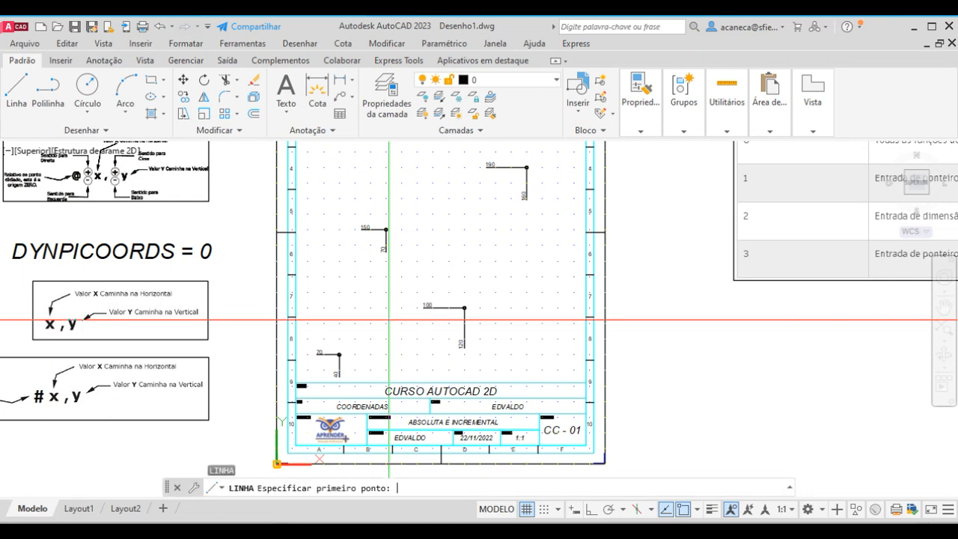
key("Return")
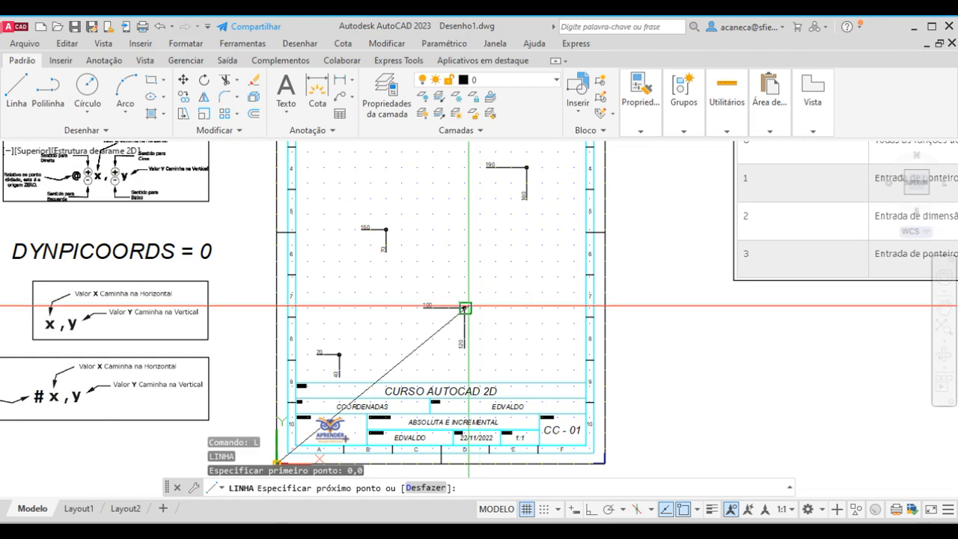
scroll(423, 329, "up", 2)
middle_click_drag(367, 353, 483, 288)
scroll(483, 292, "up", 2)
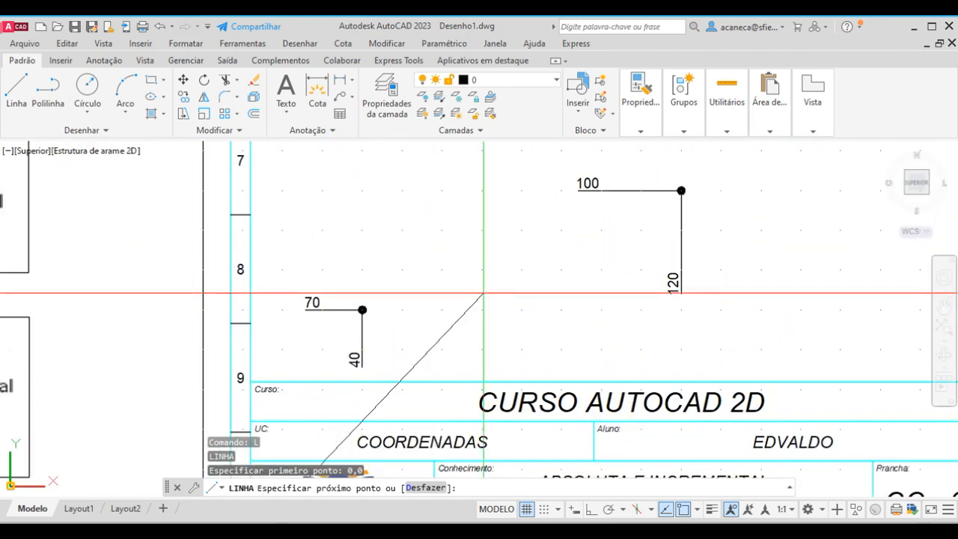
type("40,70")
key("Return")
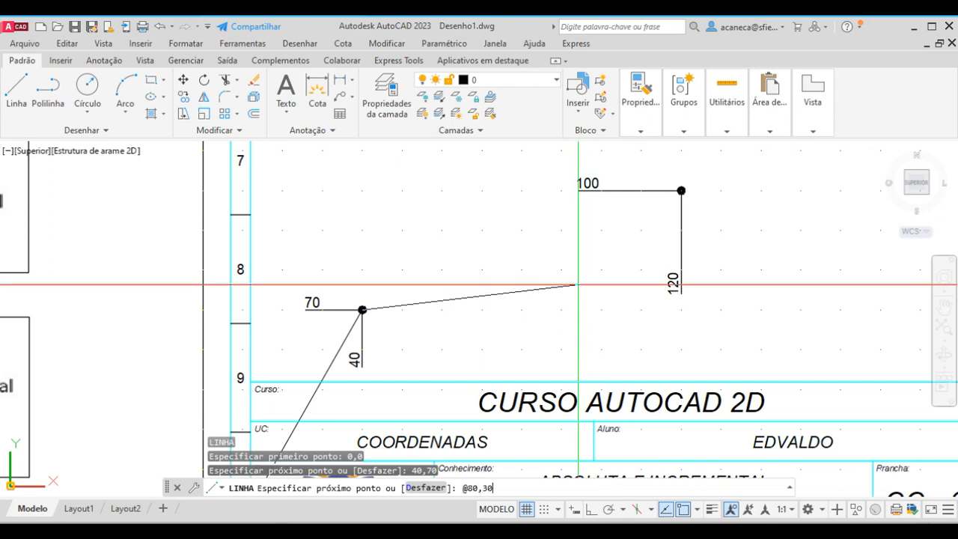
key("Return")
scroll(604, 355, "down", 2)
middle_click_drag(601, 292, 584, 425)
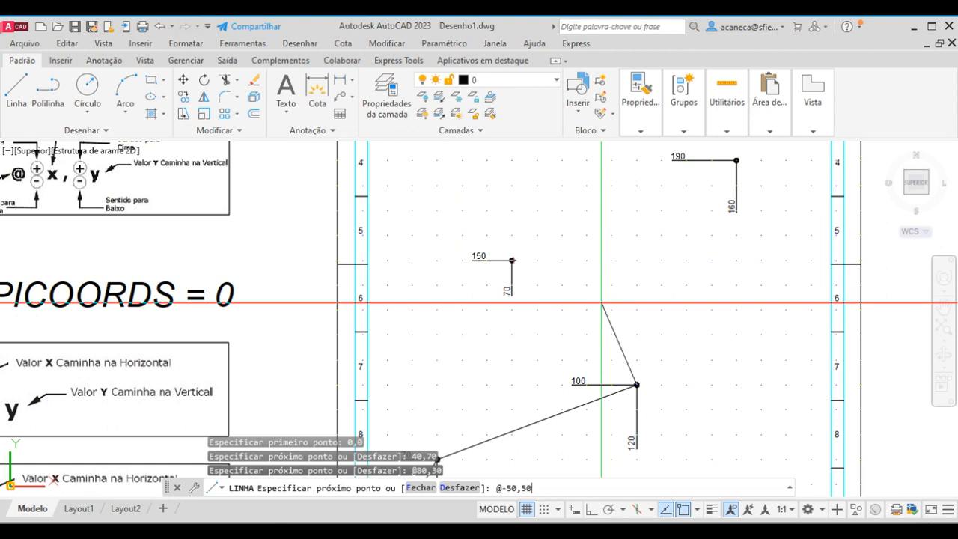
key("Return")
middle_click_drag(607, 297, 500, 391)
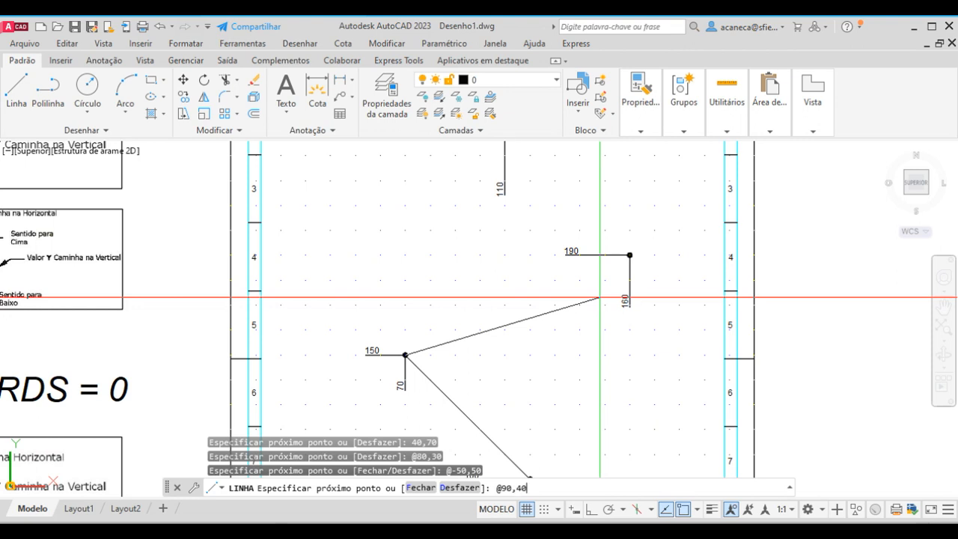
mouse_move(601, 297)
middle_mouse_down()
mouse_move(580, 320)
mouse_move(554, 445)
middle_mouse_up()
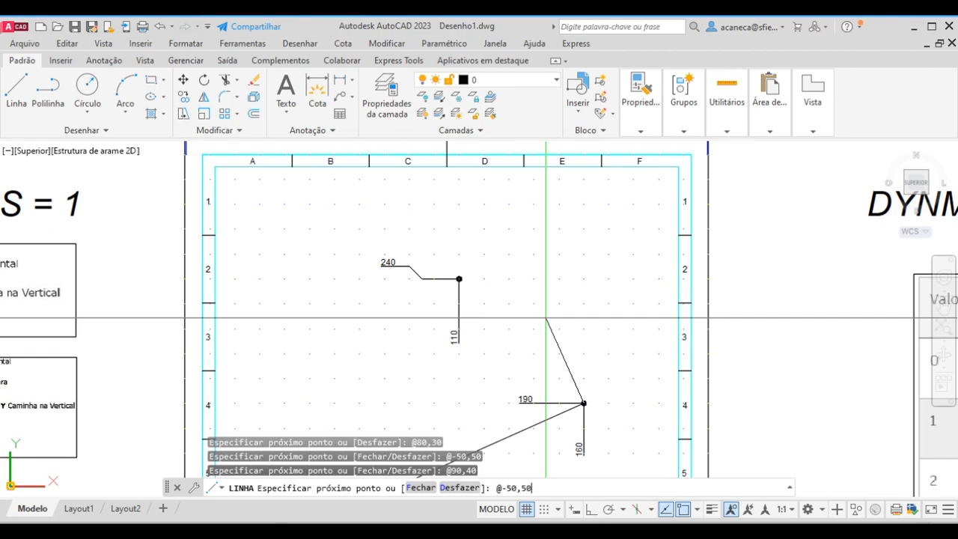
key("Return")
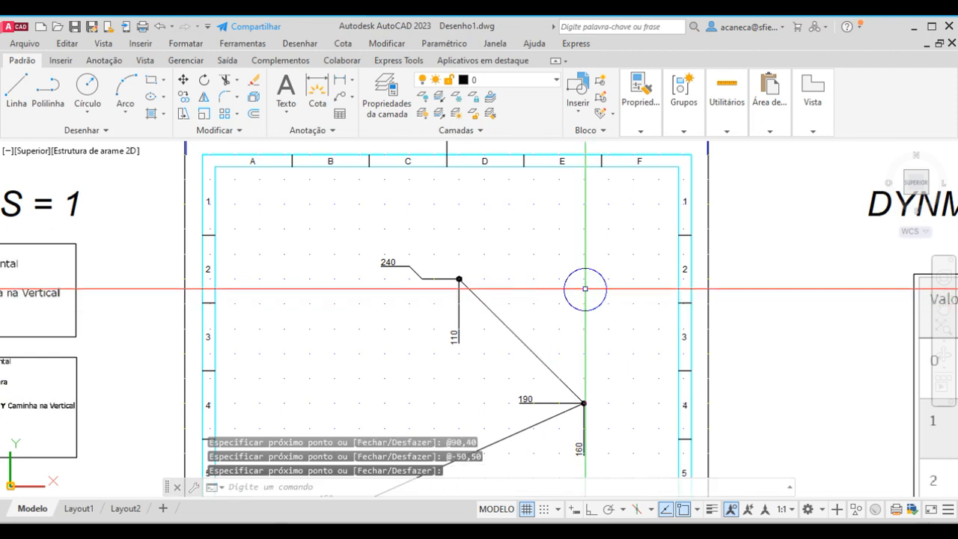
Step: Examine the direction signs in the incremental coordinate diagram and the origin of the Cartesian axes diagram
scroll(565, 305, "down", 4)
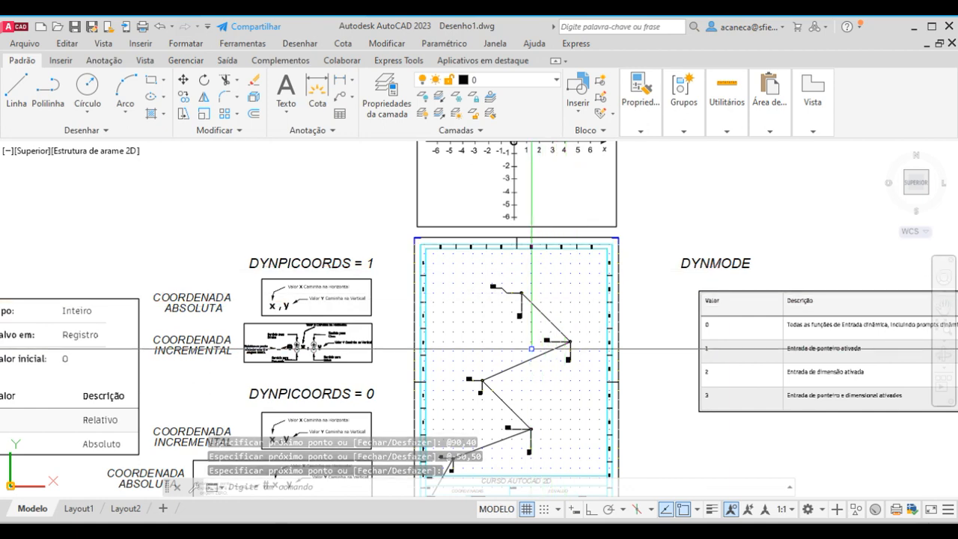
scroll(294, 351, "up", 4)
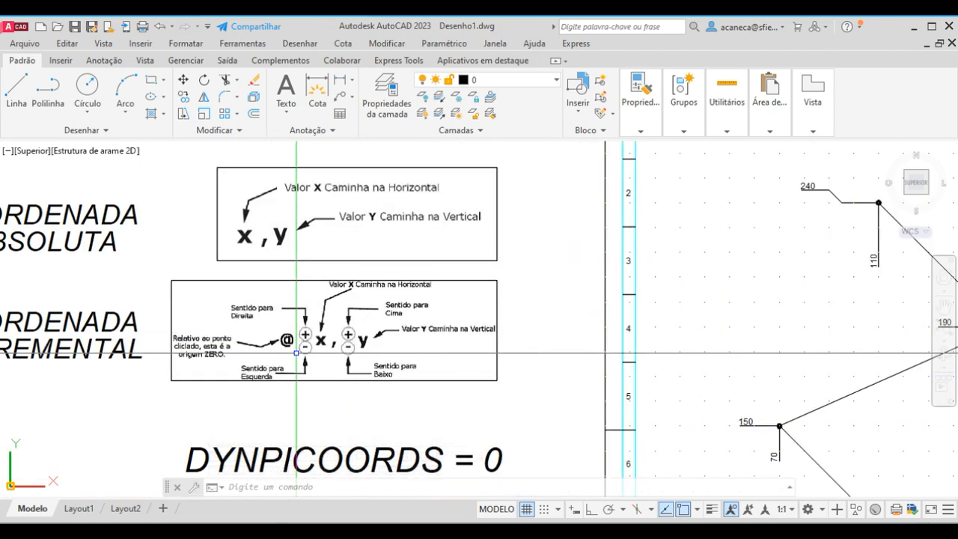
scroll(296, 352, "up", 4)
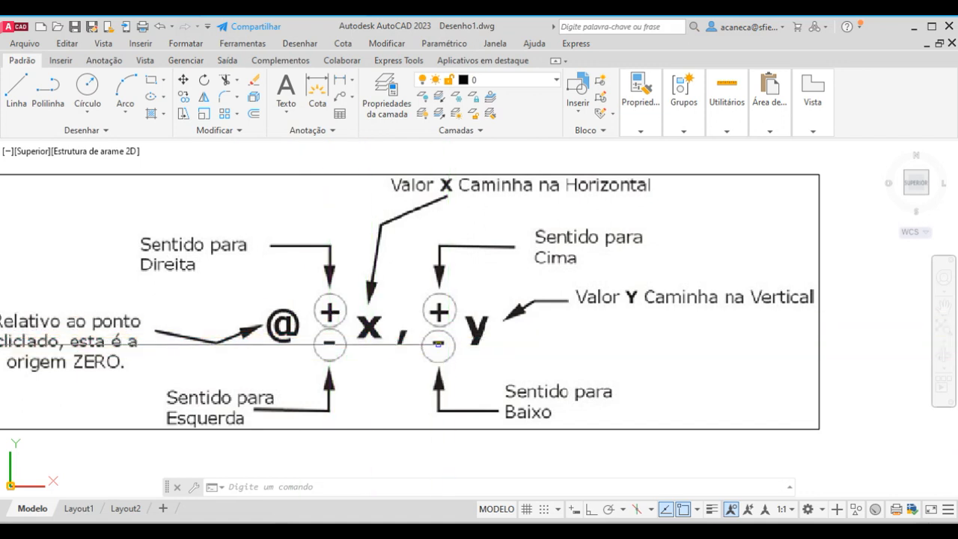
scroll(438, 344, "down", 8)
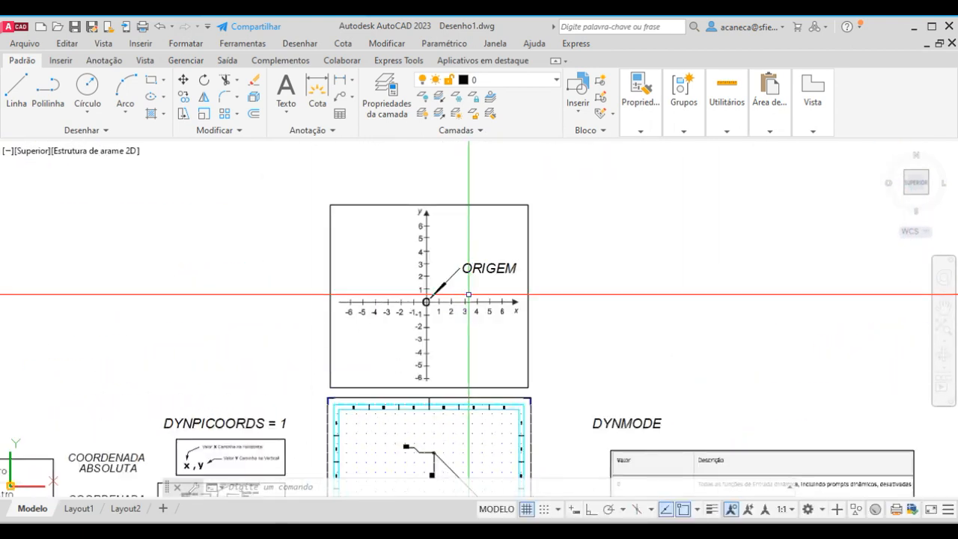
scroll(428, 286, "up", 2)
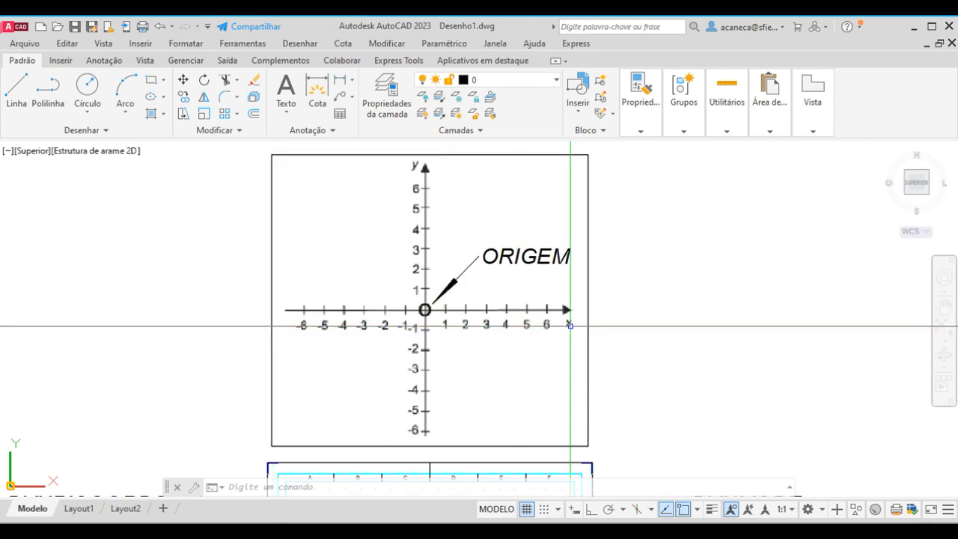
scroll(501, 362, "up", 2)
mouse_move(502, 362)
middle_mouse_down()
mouse_move(535, 362)
mouse_move(525, 362)
middle_mouse_up()
scroll(524, 363, "down", 2)
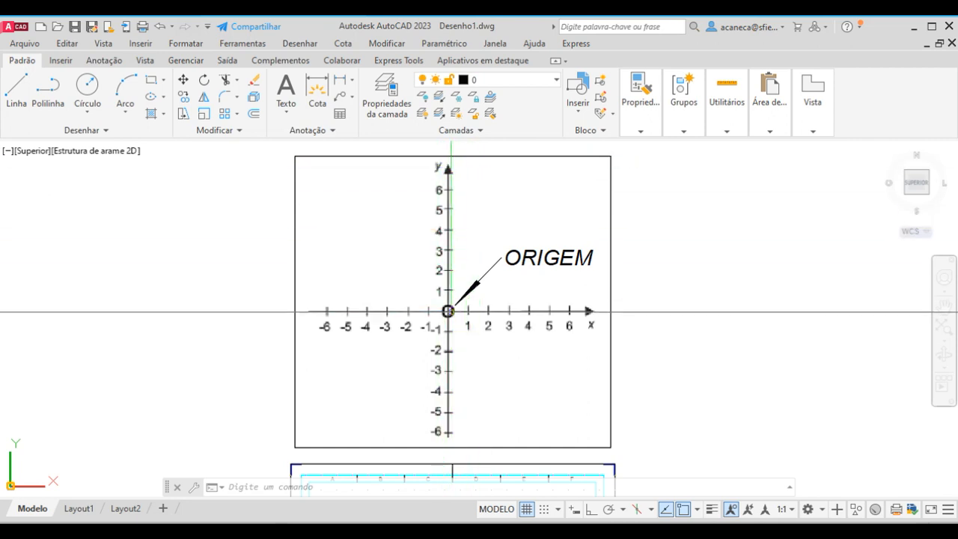
scroll(448, 311, "up", 4)
scroll(437, 310, "down", 3)
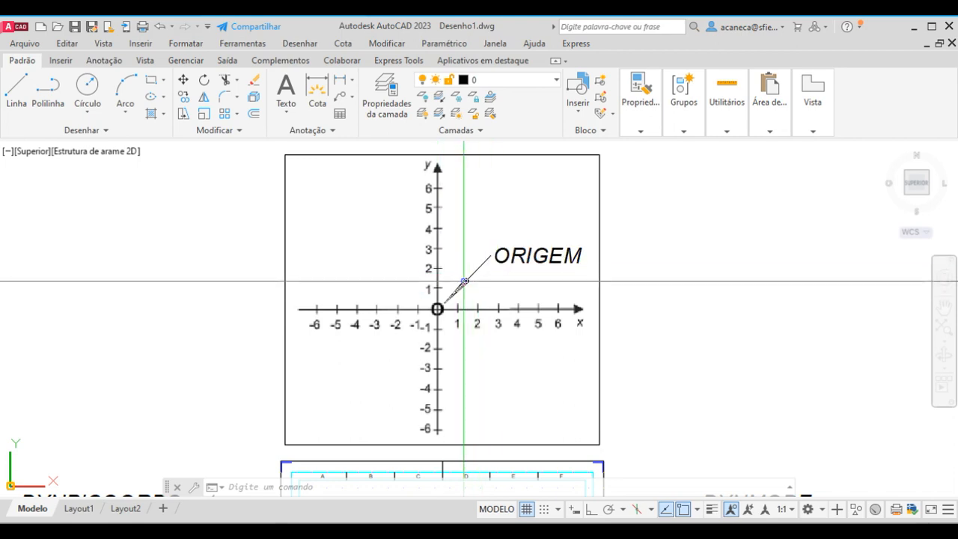
Step: Examine the origin corner of the sheet and the line segments between its marked points
scroll(459, 283, "down", 4)
middle_click_drag(502, 405, 510, 269)
scroll(482, 318, "up", 2)
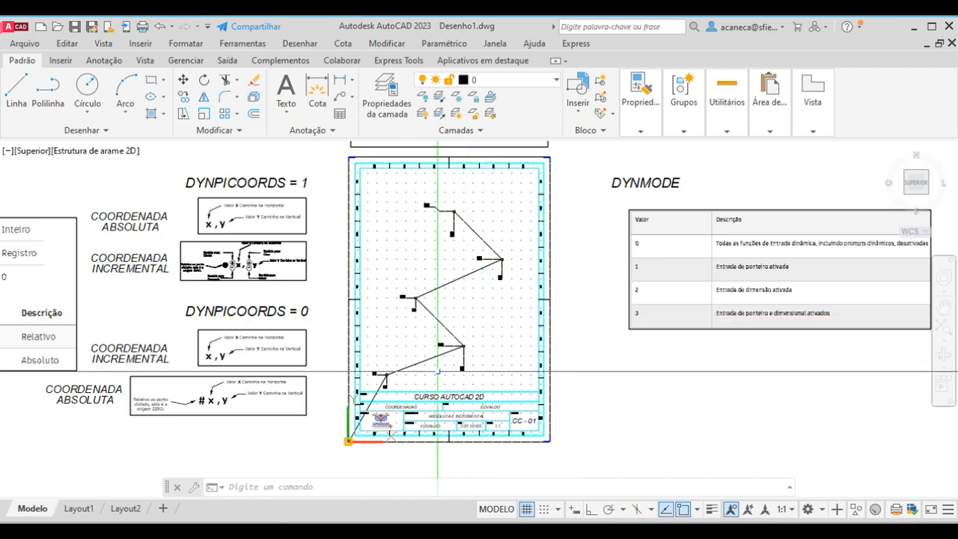
scroll(305, 427, "up", 5)
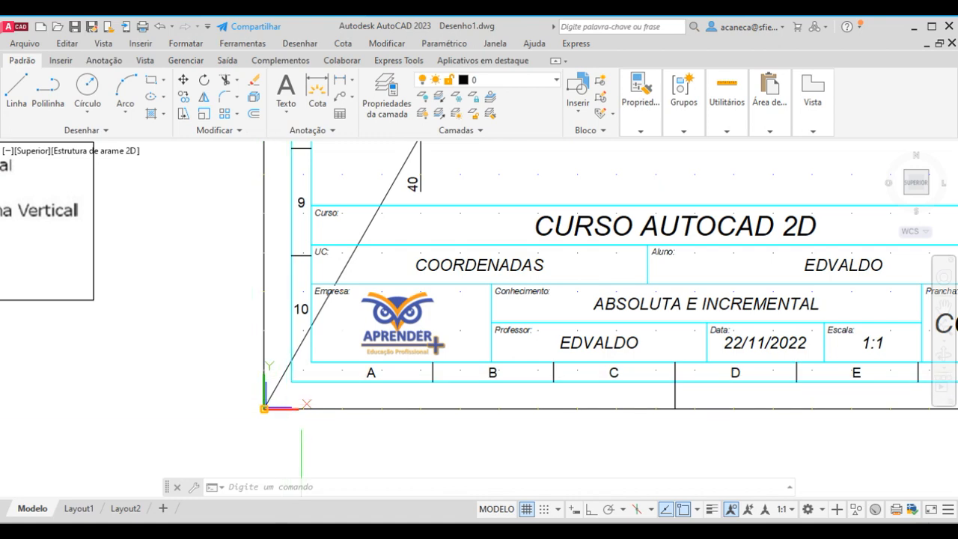
scroll(310, 416, "down", 2)
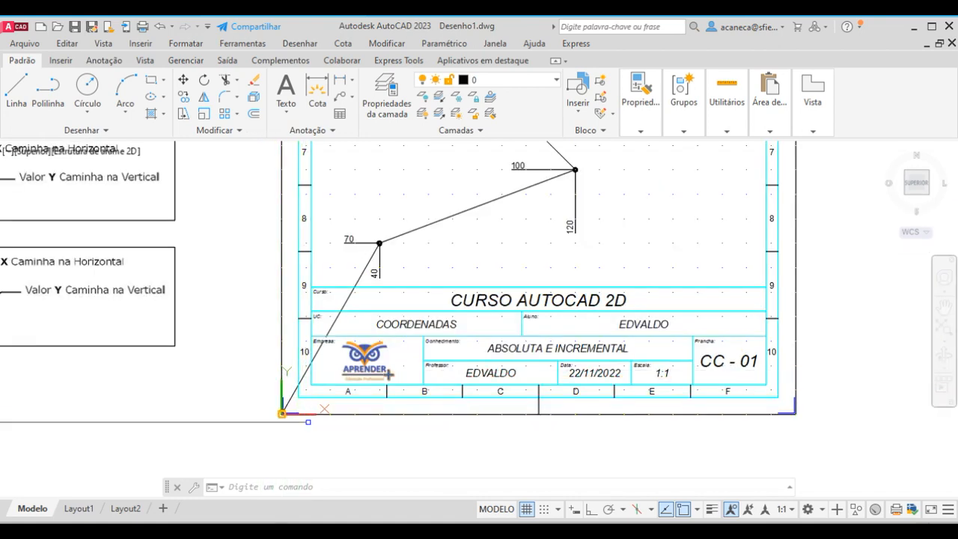
scroll(300, 414, "down", 3)
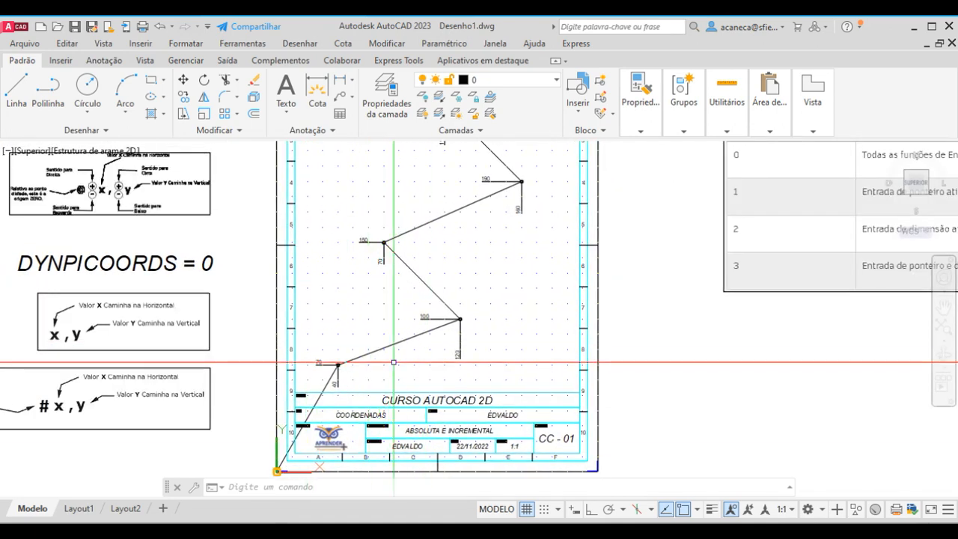
scroll(355, 357, "up", 2)
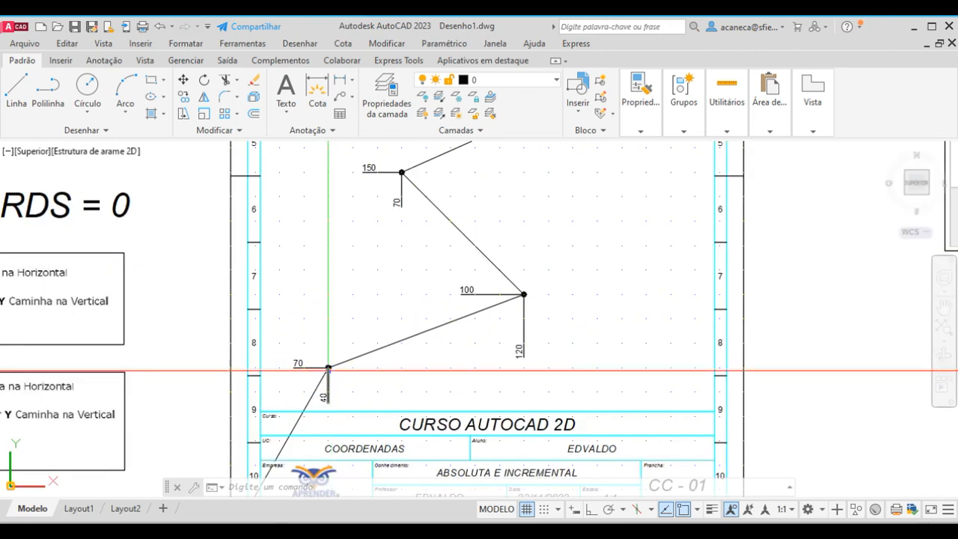
scroll(327, 368, "down", 3)
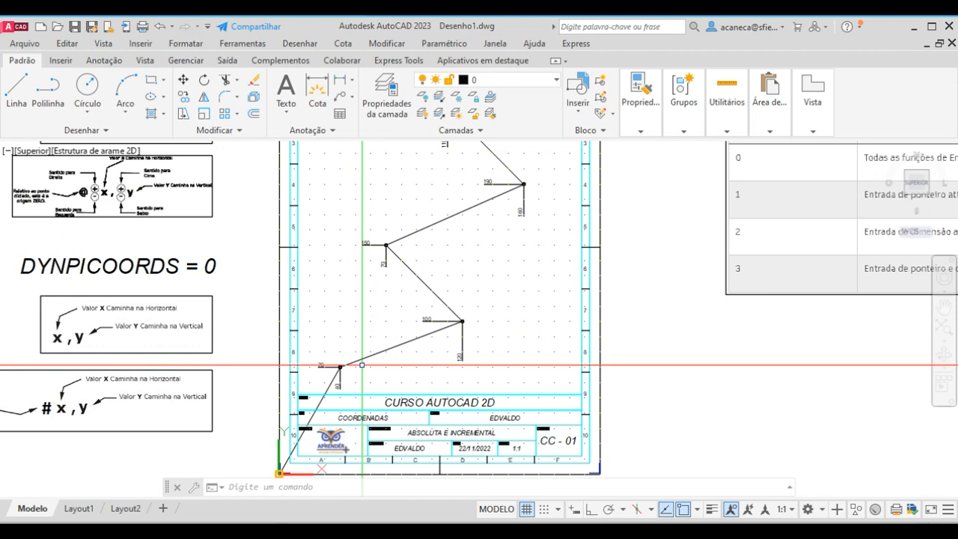
Step: Delete all the line segments joining the origin and the five marked points
left_click(324, 393)
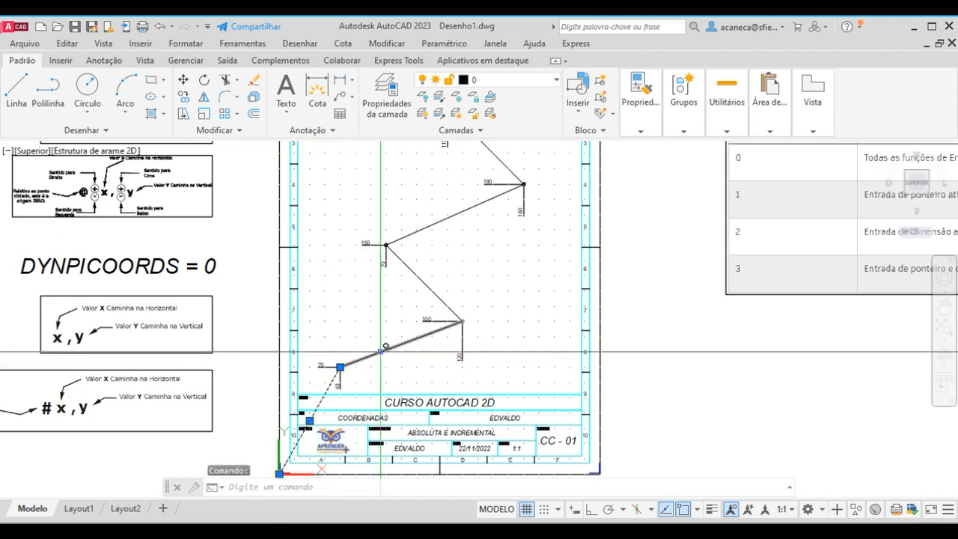
left_click(382, 349)
key("Delete")
left_click(427, 222)
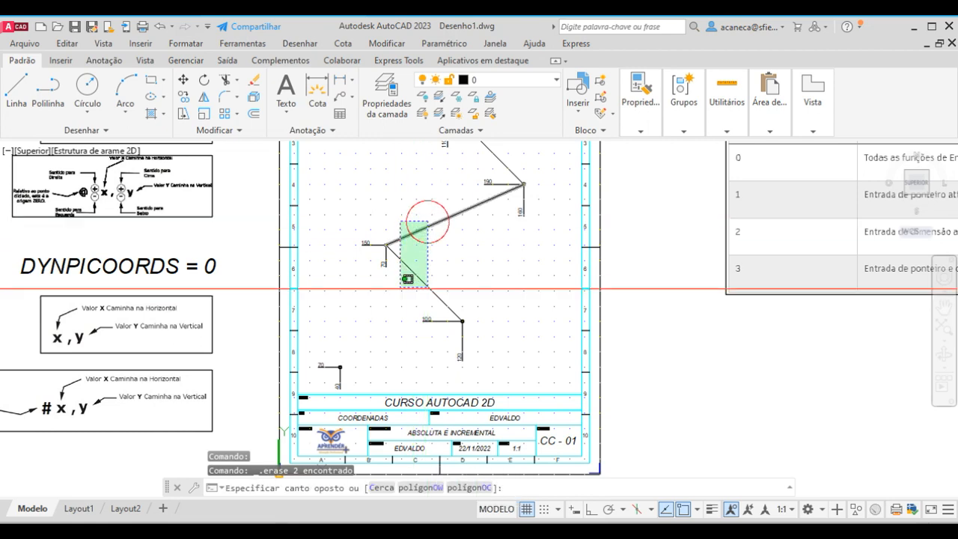
left_click(400, 287)
key("Delete")
middle_click_drag(471, 188, 478, 292)
left_click(484, 259)
key("Delete")
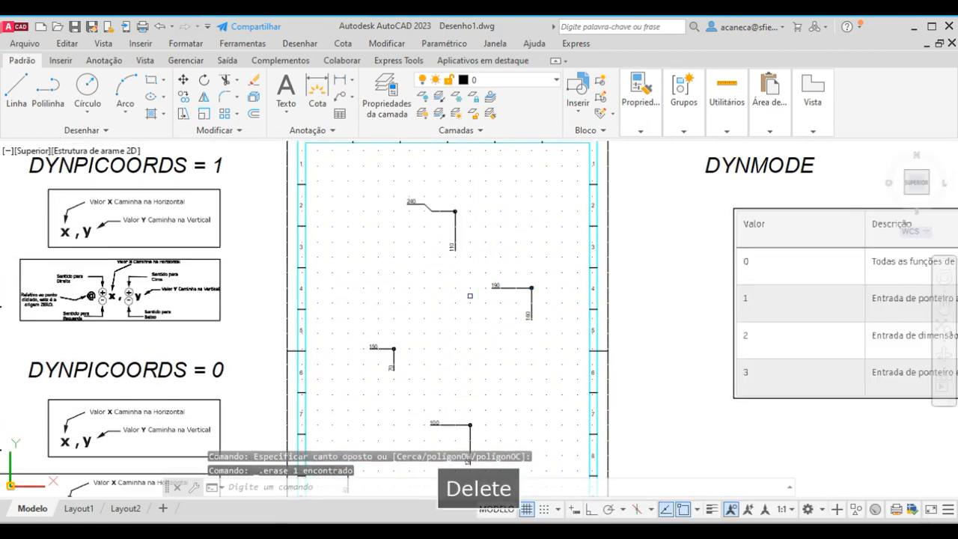
Step: Draw a single line from the origin 0,0 to the first marked point at 40,70 and end the command
middle_click_drag(476, 311, 438, 218)
middle_click_drag(389, 348, 414, 226)
scroll(333, 324, "up", 2)
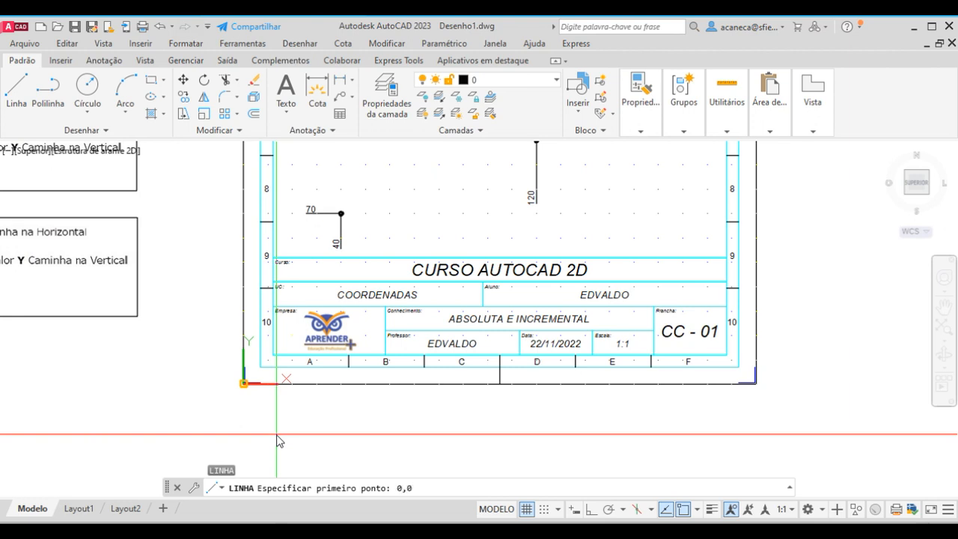
key("Return")
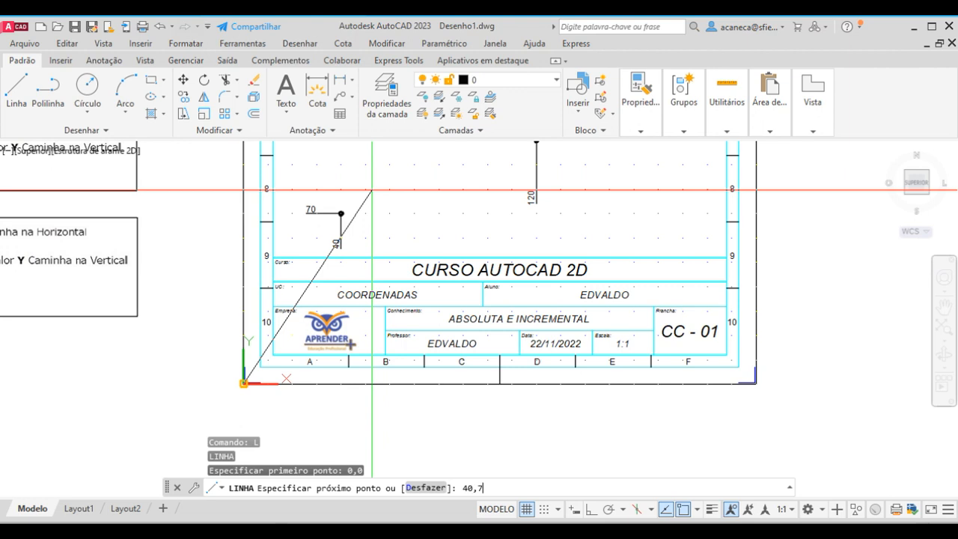
key("Return")
key("Return")
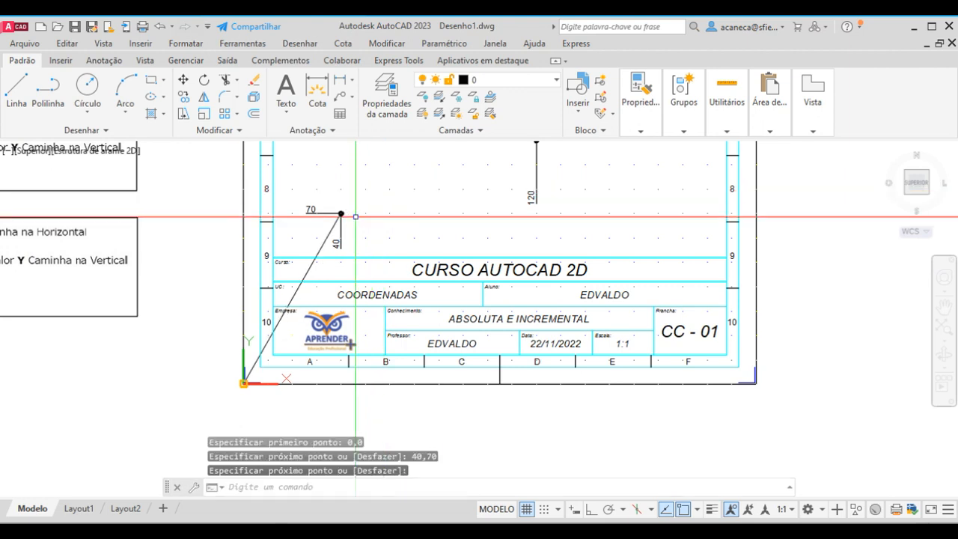
Step: Try to move the UCS origin to 40,70 and cancel the command
type("u")
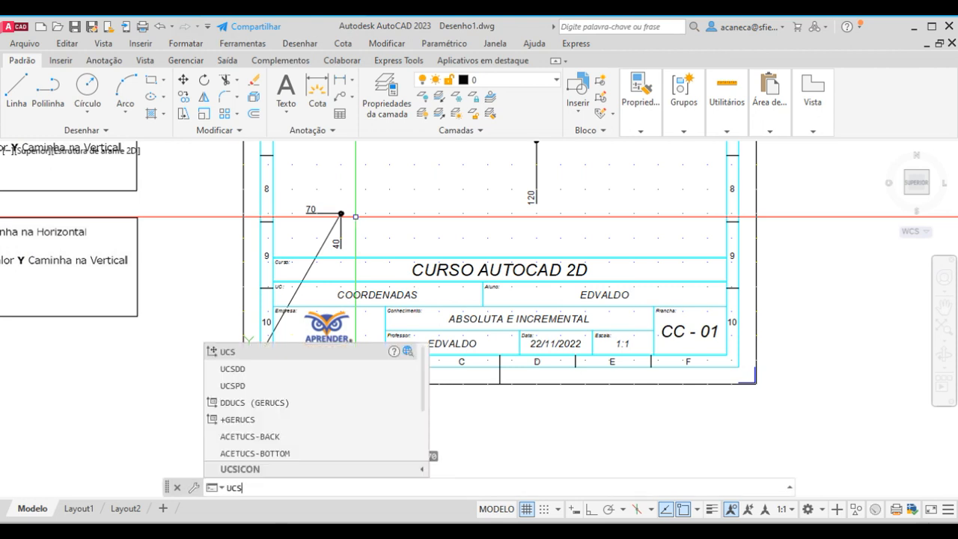
key("BackSpace")
key("BackSpace")
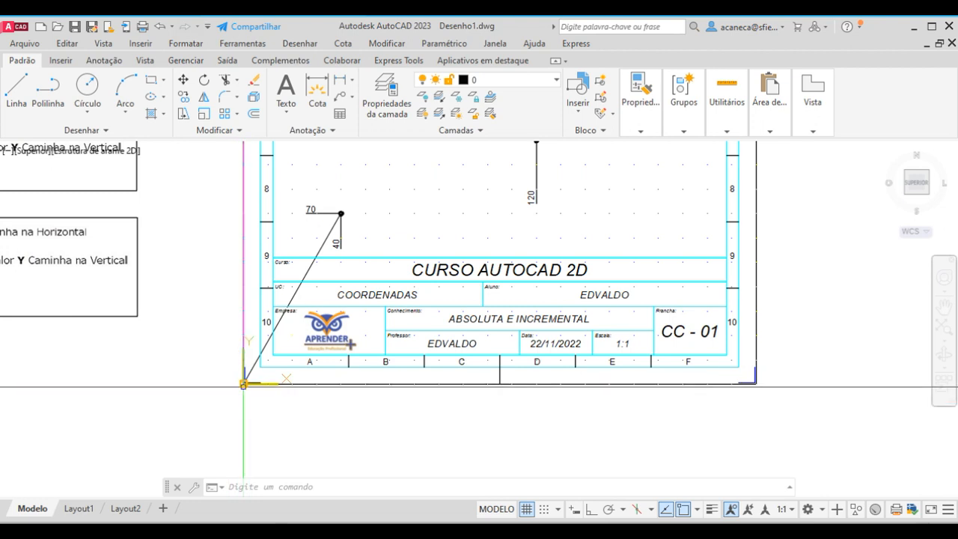
middle_click_drag(244, 384, 246, 432)
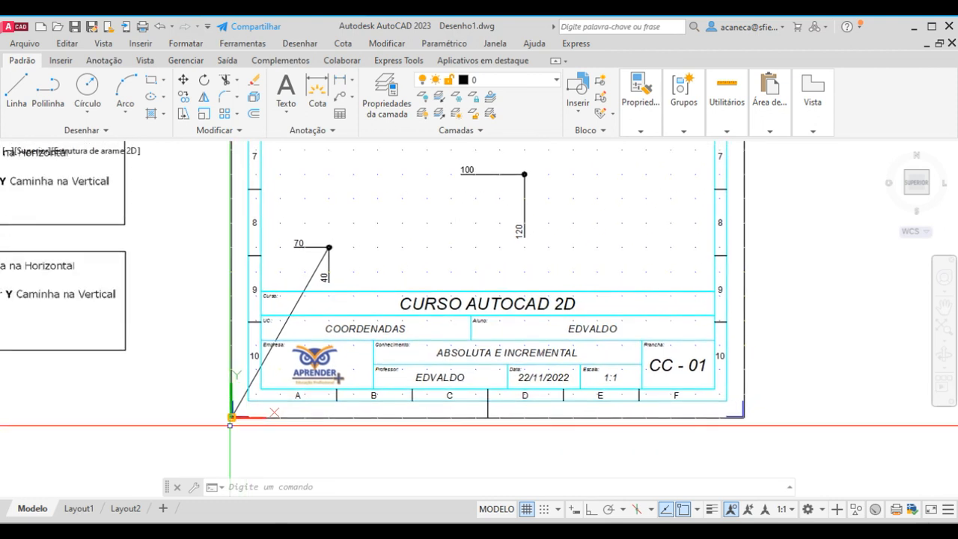
middle_click_drag(267, 441, 324, 435)
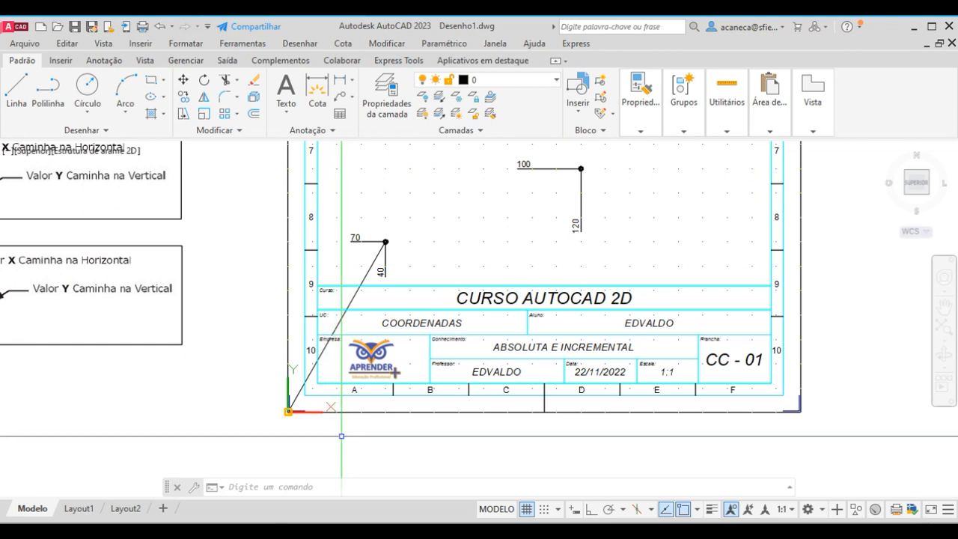
mouse_move(299, 437)
middle_mouse_down()
mouse_move(307, 436)
mouse_move(250, 442)
mouse_move(242, 429)
middle_mouse_up()
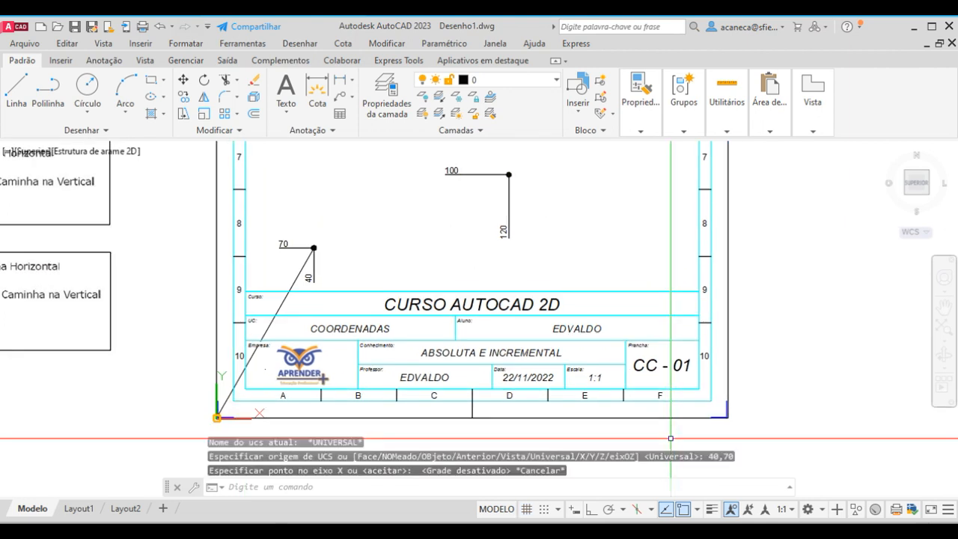
Step: Move the UCS origin to 40,70, the first marked point, with Ortho on, the X axis horizontal and the Y axis vertical
type("u")
key("Return")
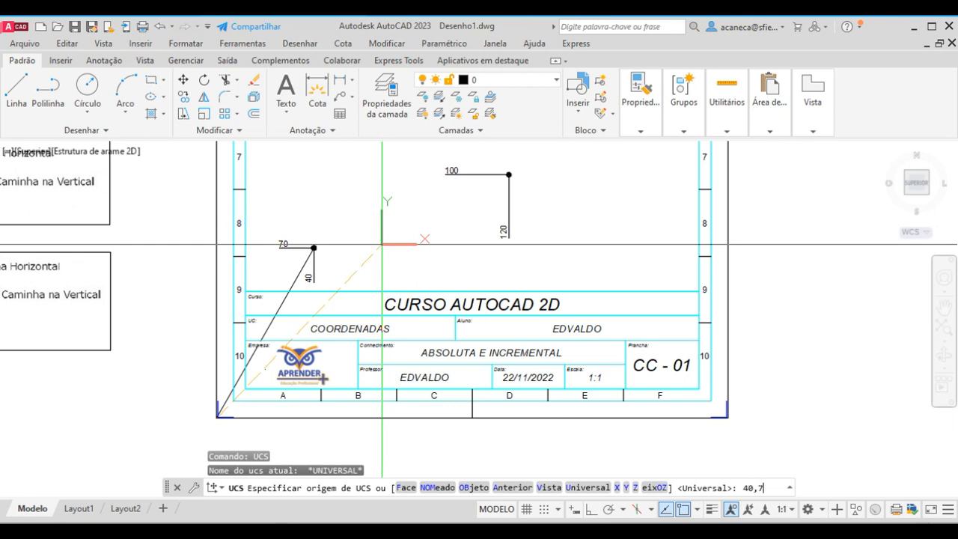
key("Return")
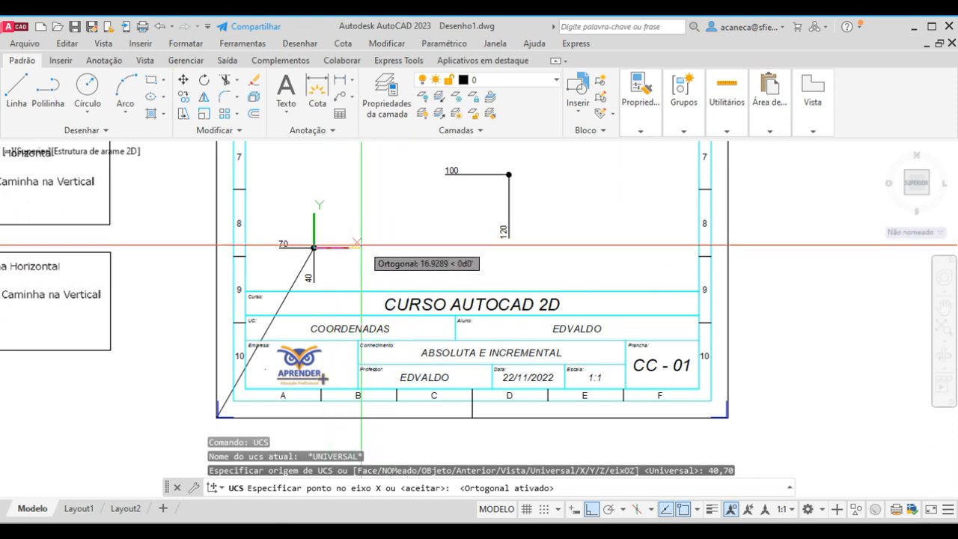
left_click(424, 247)
left_click(414, 241)
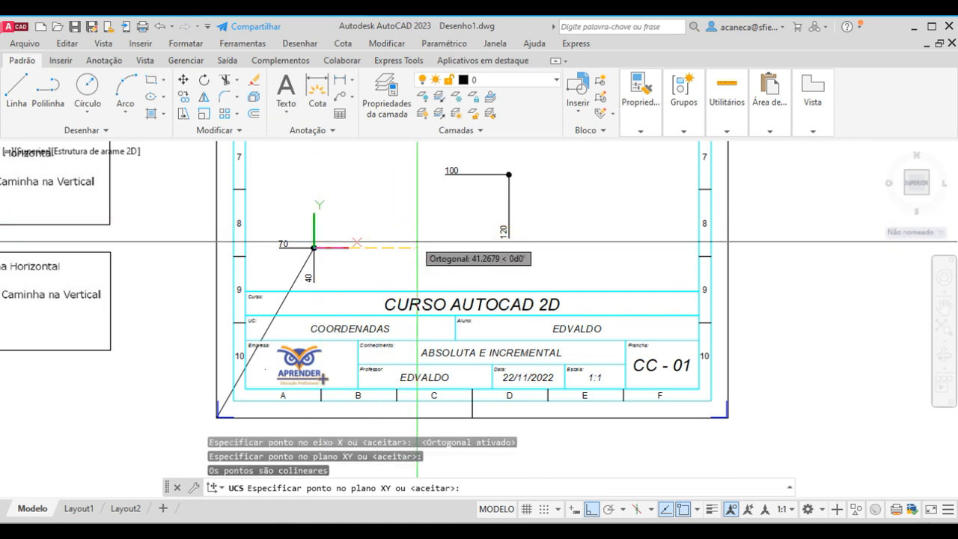
left_click(434, 247)
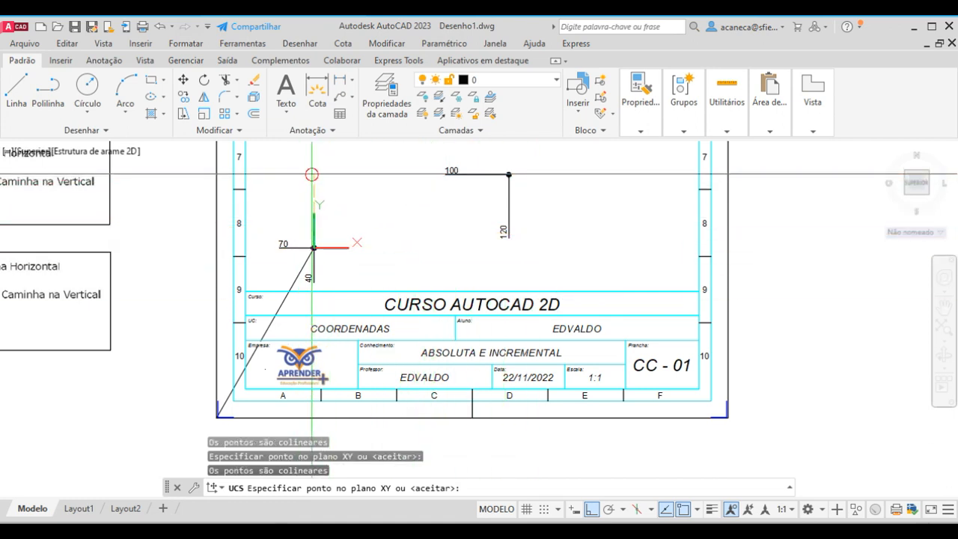
left_click(311, 175)
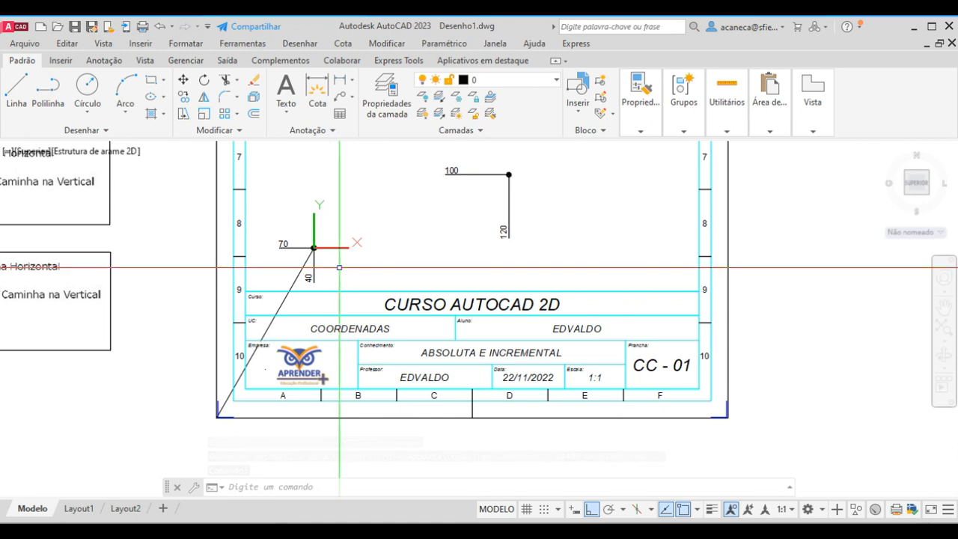
Step: Examine the moved UCS origin relative to the sheet corner and the second marked point
middle_click_drag(334, 262, 335, 280)
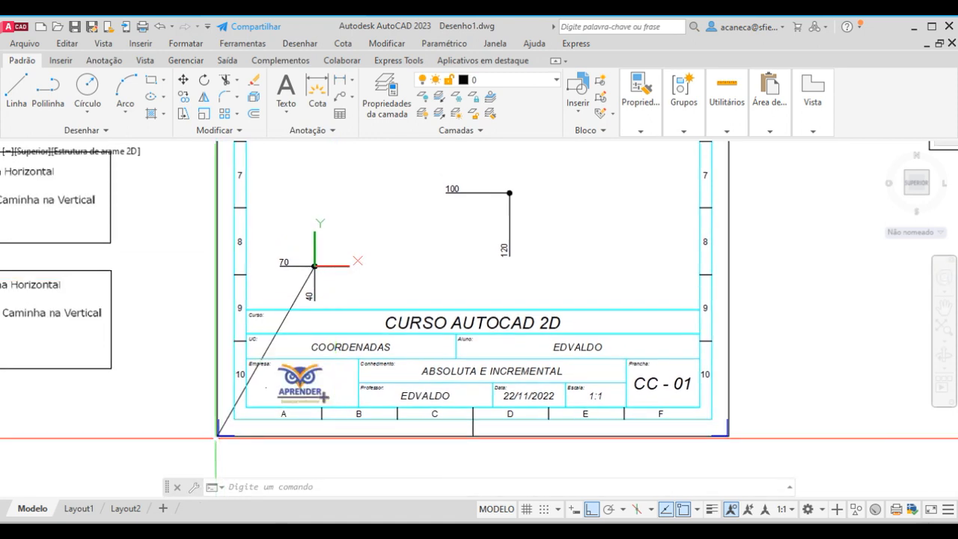
scroll(315, 310, "up", 3)
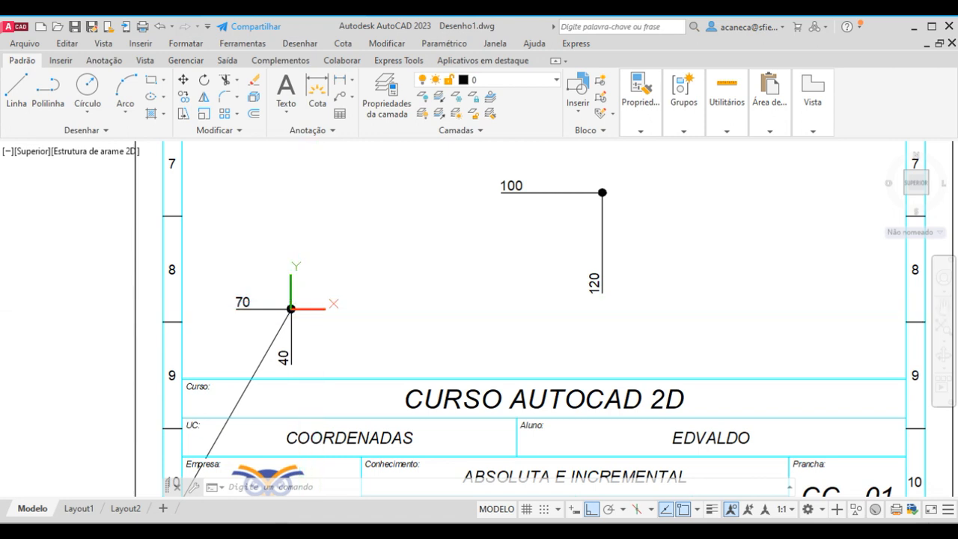
middle_click_drag(317, 321, 344, 351)
scroll(344, 351, "up", 2)
scroll(341, 353, "down", 4)
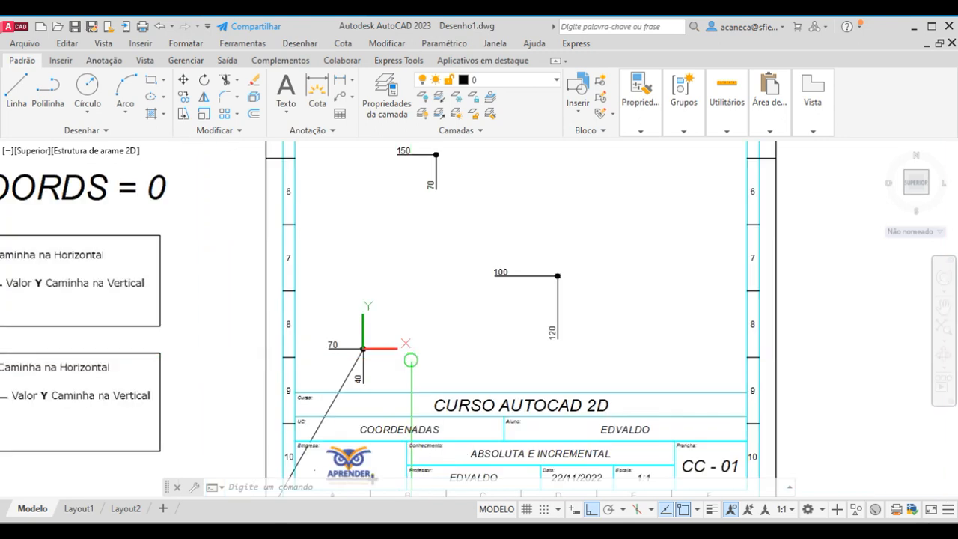
scroll(389, 336, "up", 2)
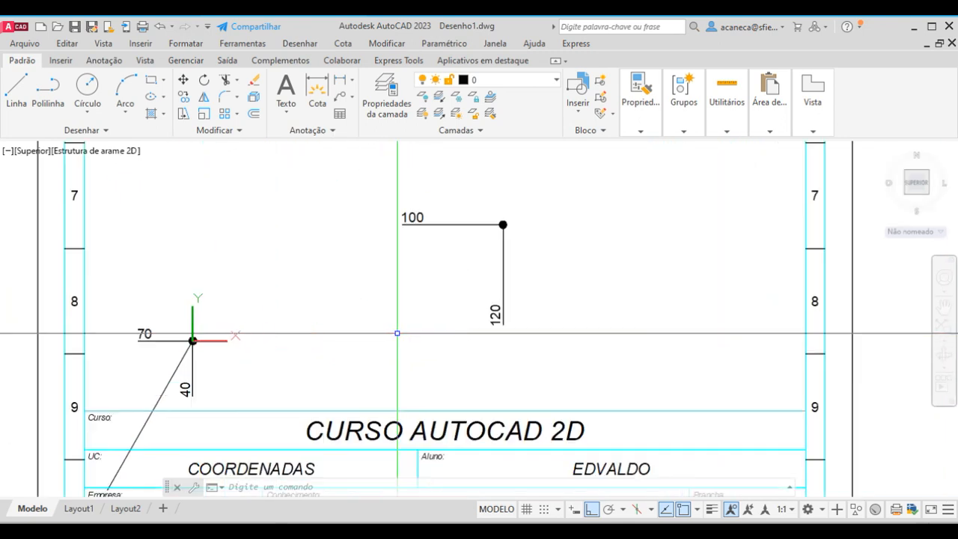
middle_click_drag(386, 339, 412, 347)
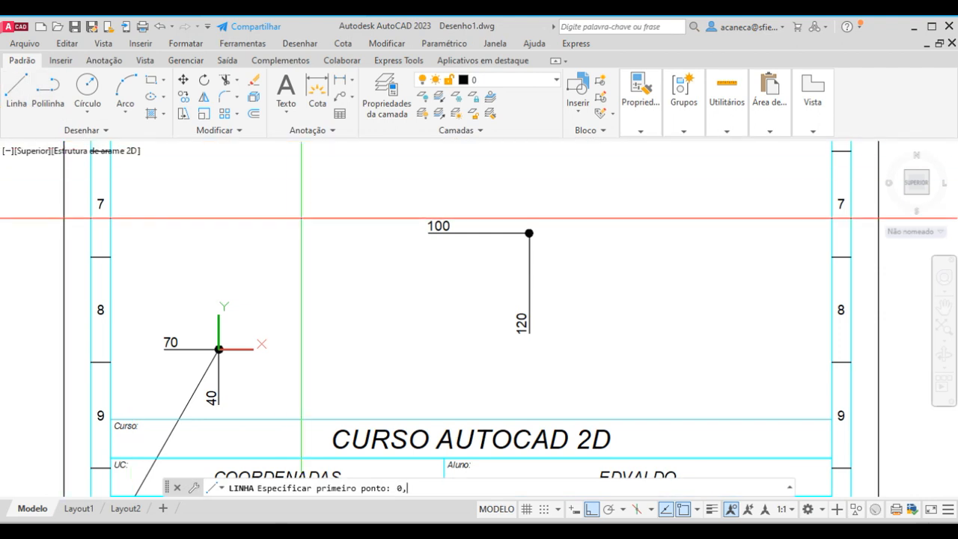
key("Return")
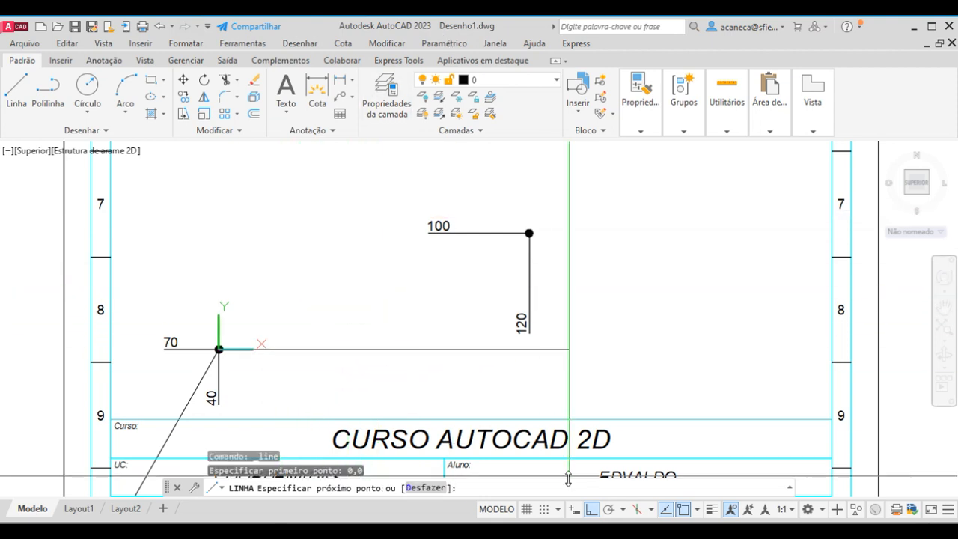
left_click(590, 510)
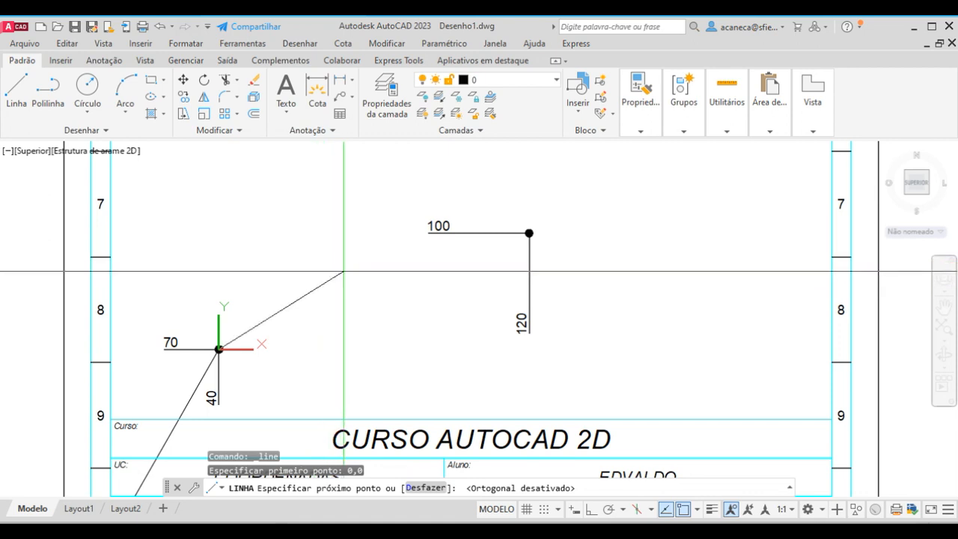
scroll(343, 271, "down", 3)
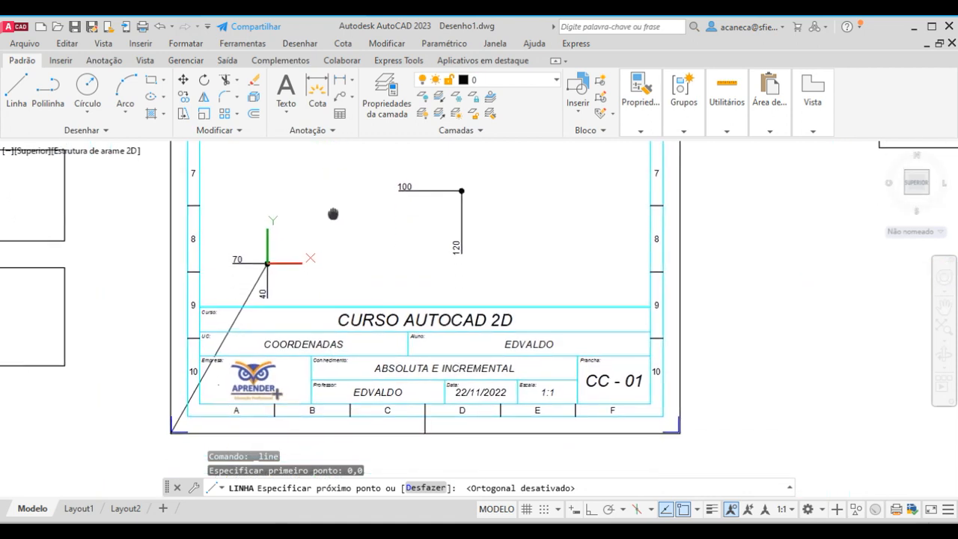
scroll(340, 224, "up", 2)
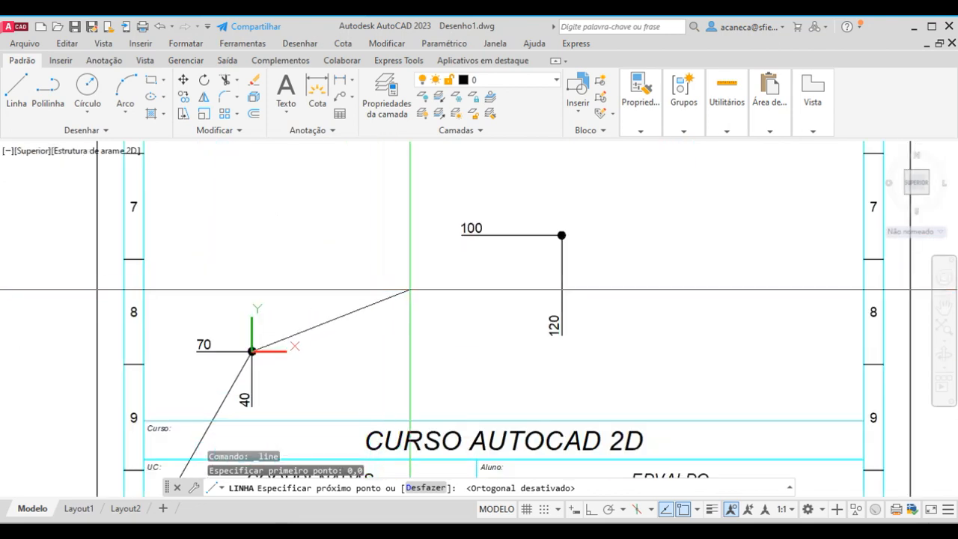
scroll(449, 269, "down", 2)
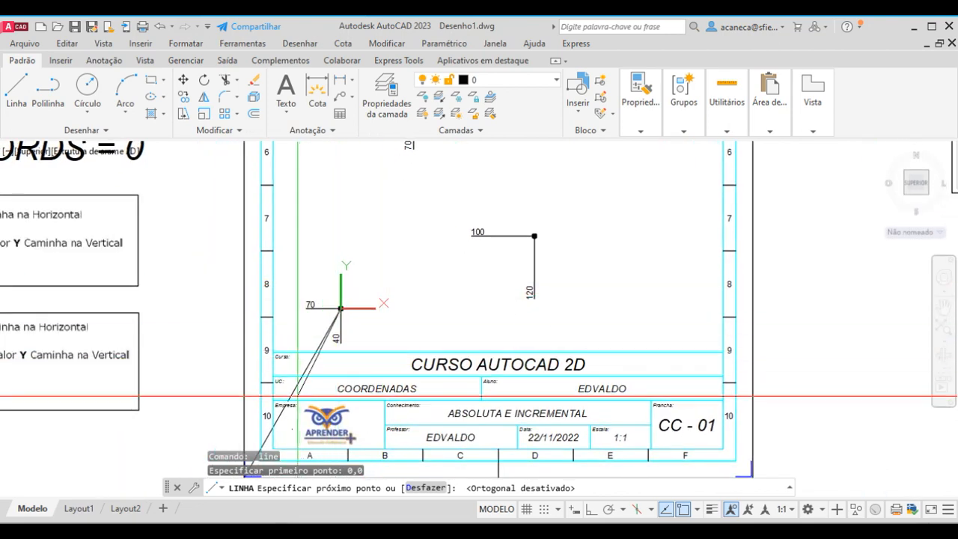
scroll(327, 370, "down", 2)
scroll(417, 289, "up", 3)
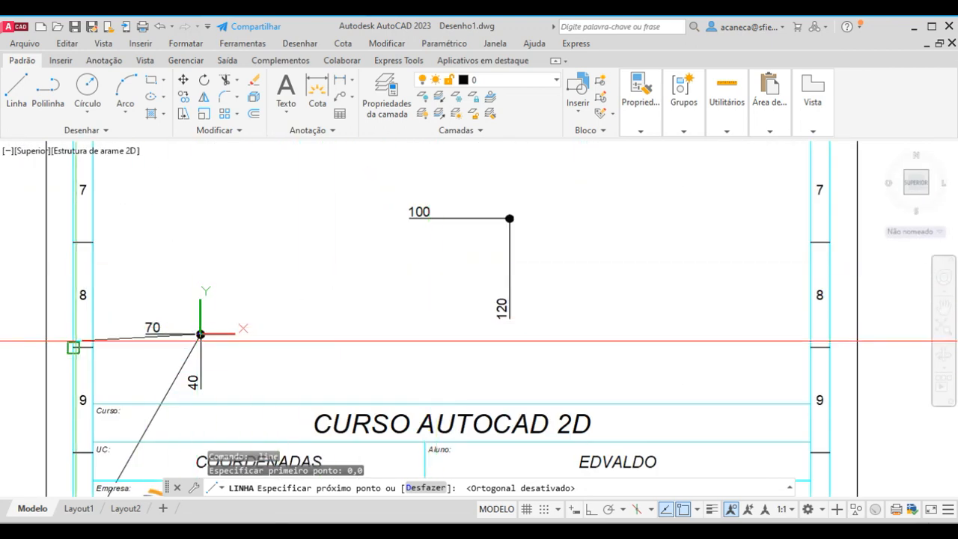
scroll(433, 315, "up", 2)
middle_click_drag(440, 310, 469, 314)
scroll(488, 293, "down", 2)
middle_click_drag(488, 272, 506, 291)
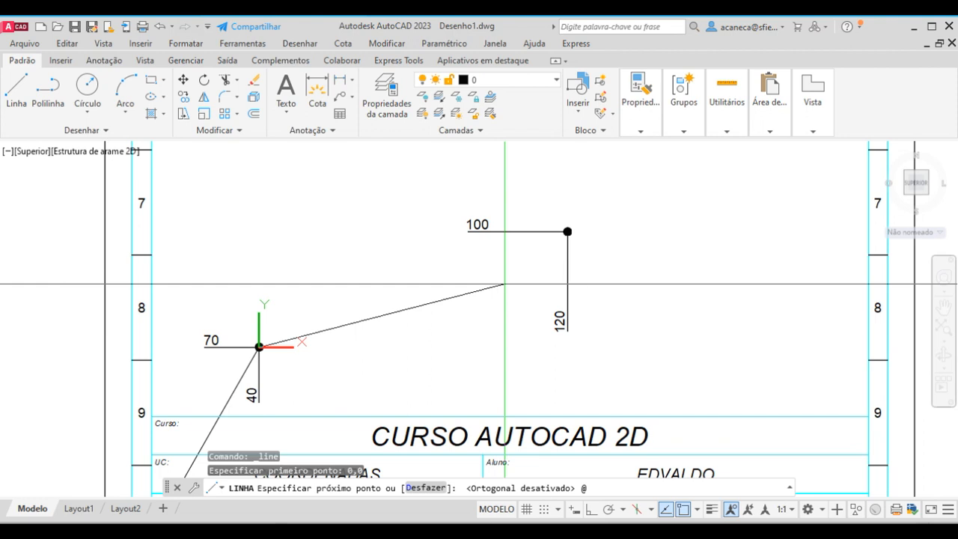
key("Return")
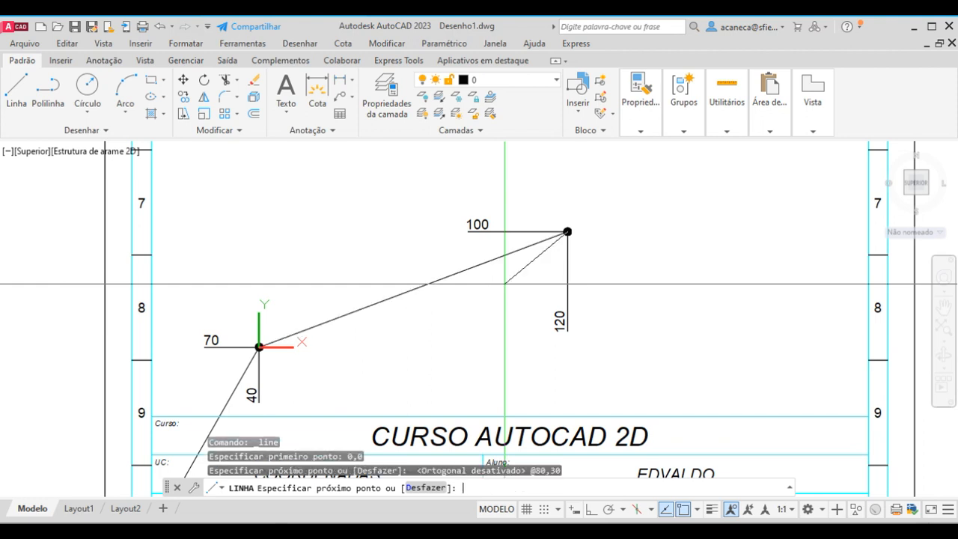
scroll(605, 235, "down", 4)
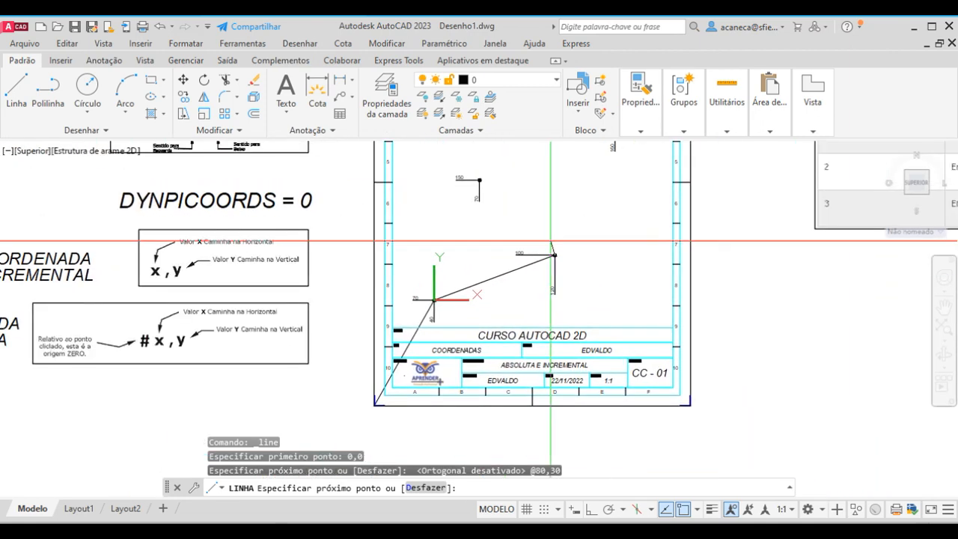
scroll(700, 213, "up", 2)
key("Return")
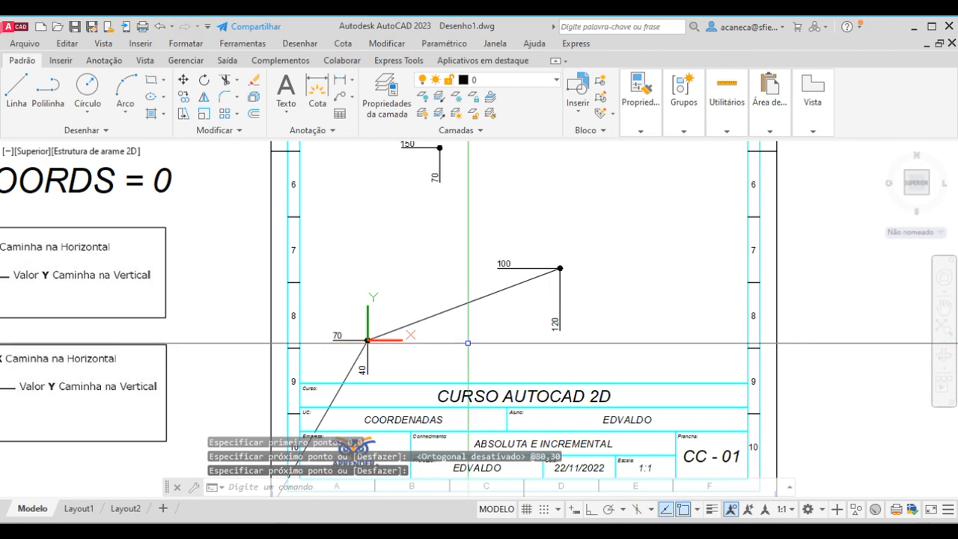
scroll(461, 342, "up", 4)
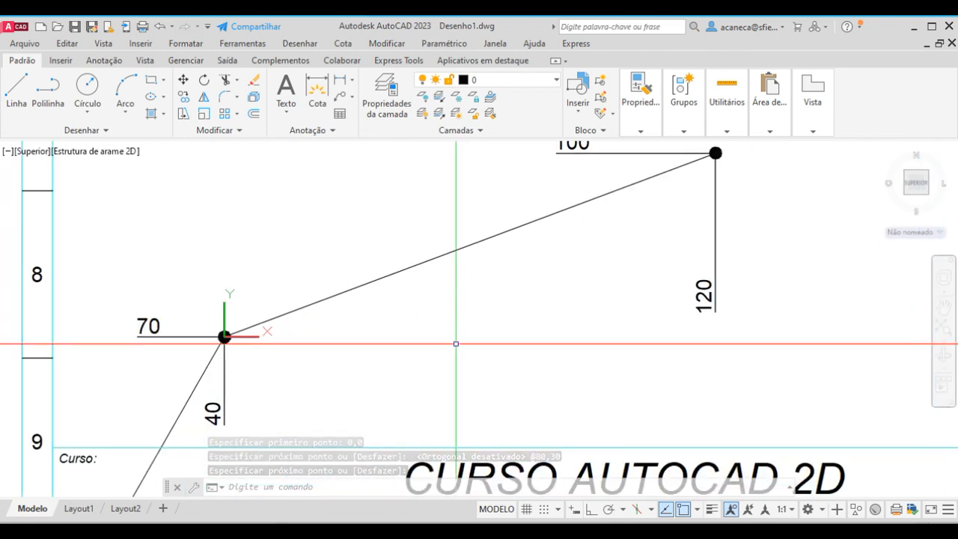
scroll(478, 337, "down", 4)
middle_click_drag(467, 340, 429, 360)
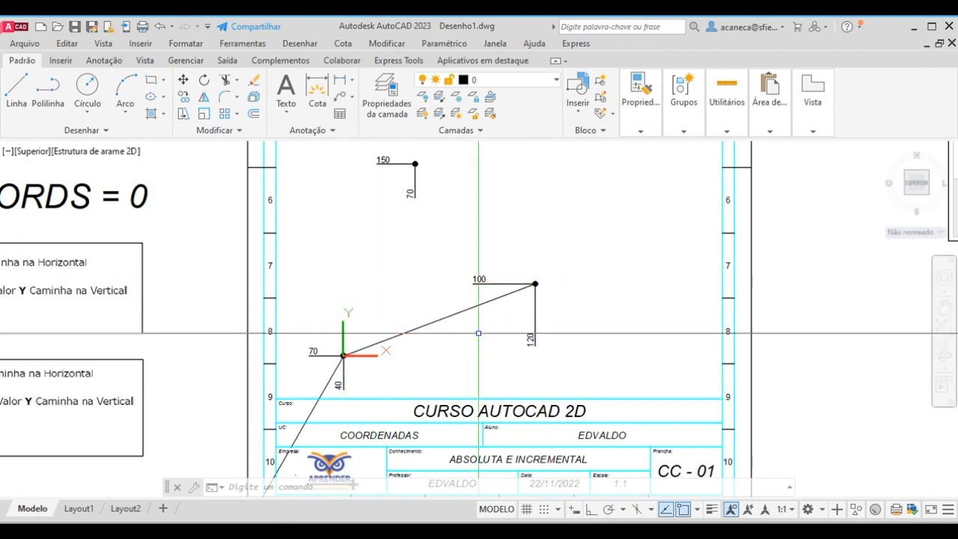
type("uc")
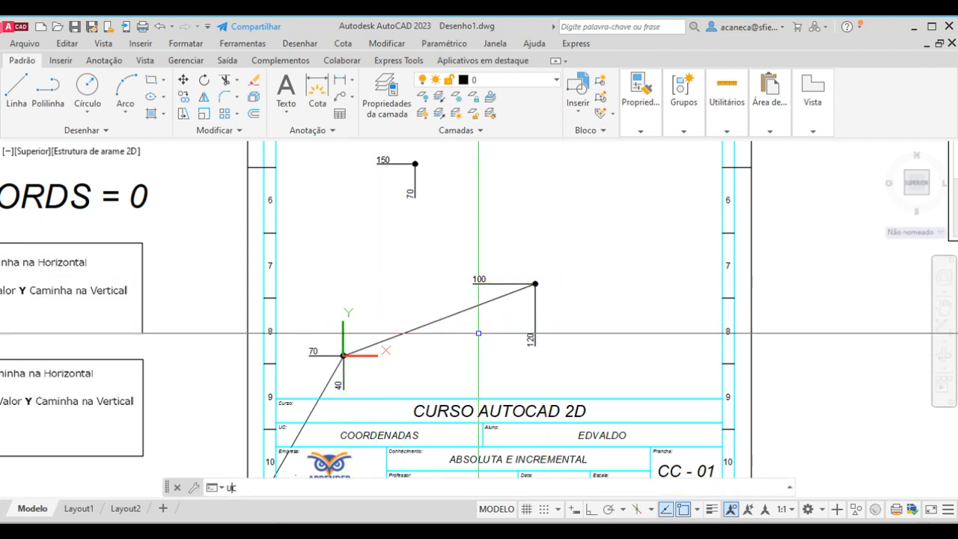
key("Return")
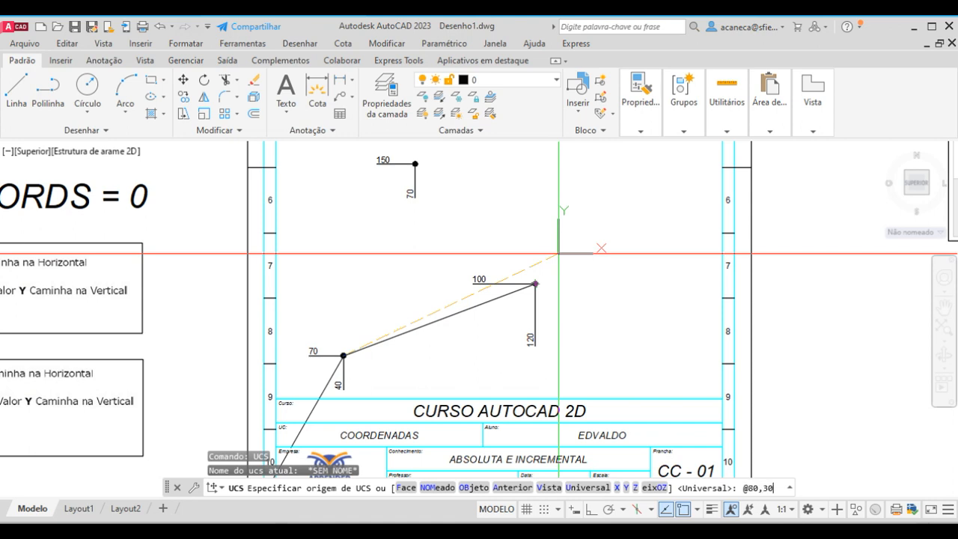
key("Return")
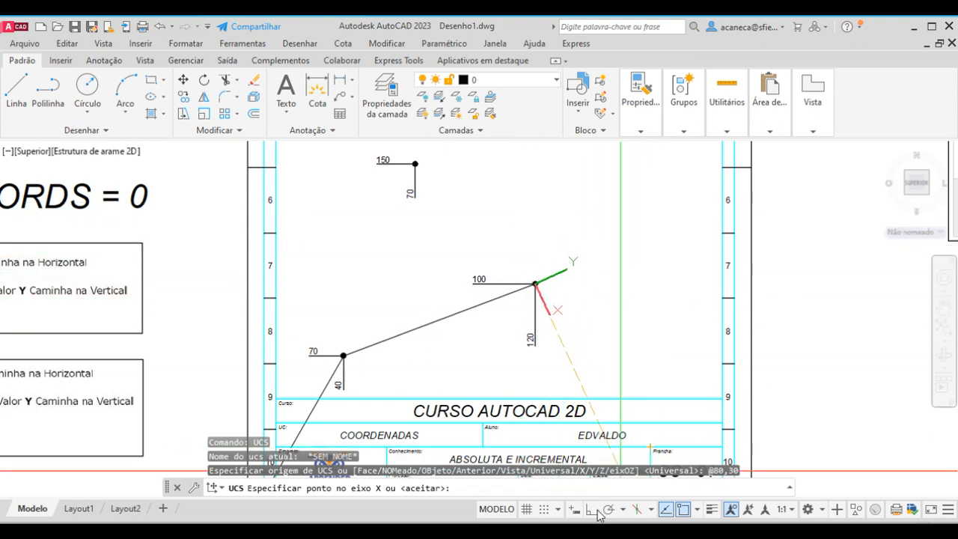
key("F8")
left_click(650, 282)
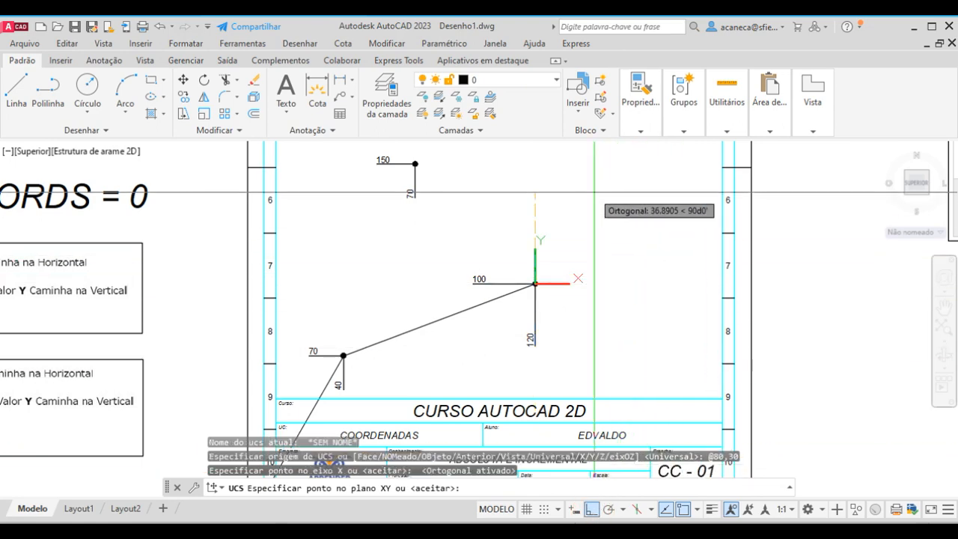
left_click(541, 212)
Step: Restore the UCS to the default Universal origin at the sheet corner
scroll(535, 282, "down", 1)
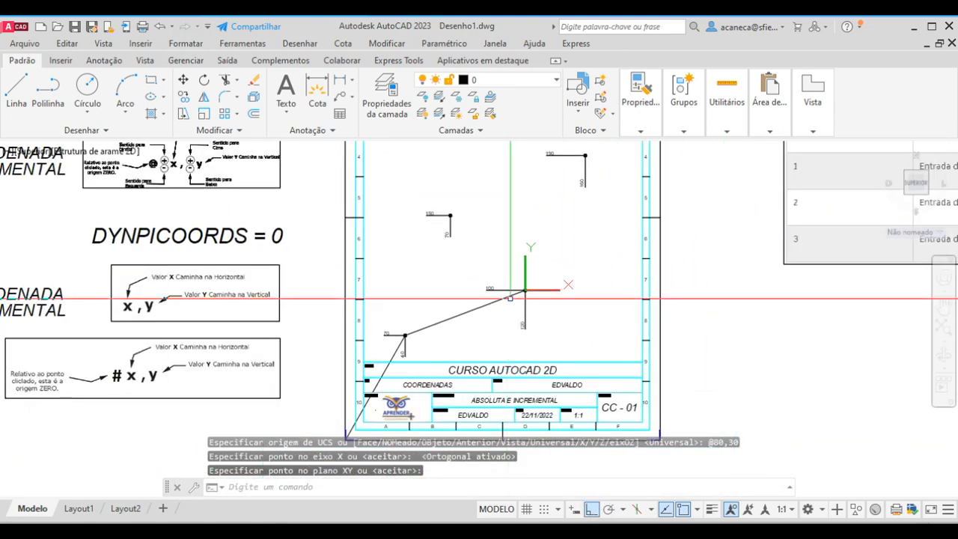
scroll(522, 285, "up", 1)
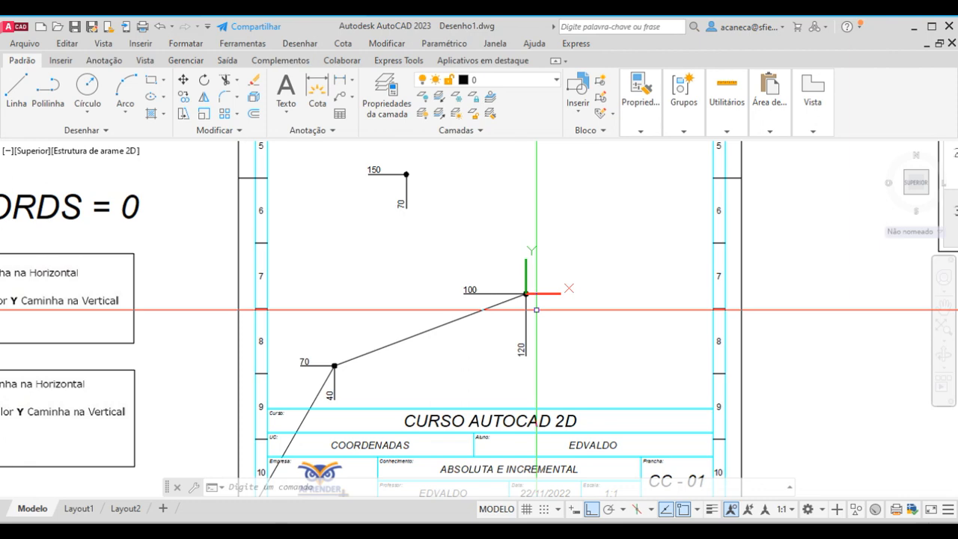
scroll(562, 310, "down", 2)
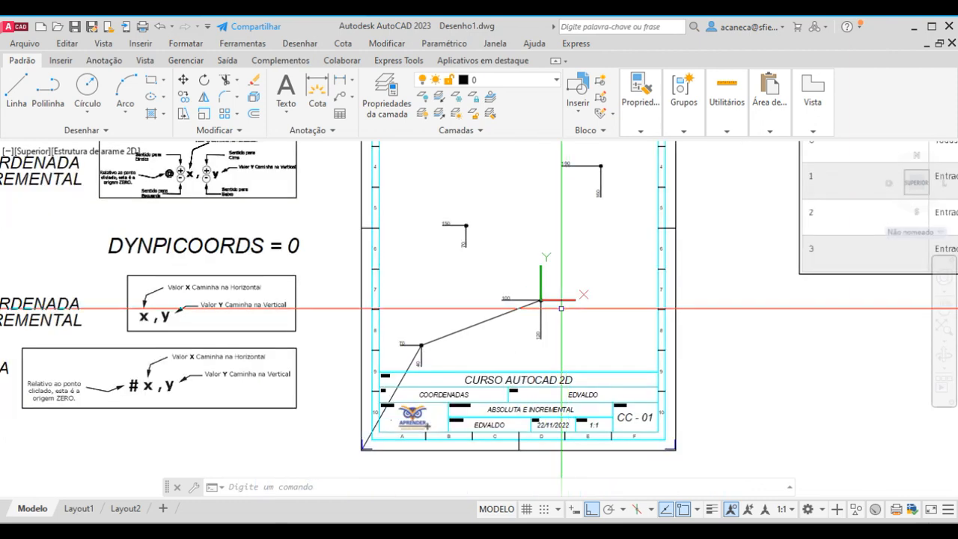
mouse_move(562, 308)
middle_mouse_down()
mouse_move(470, 291)
mouse_move(479, 284)
middle_mouse_up()
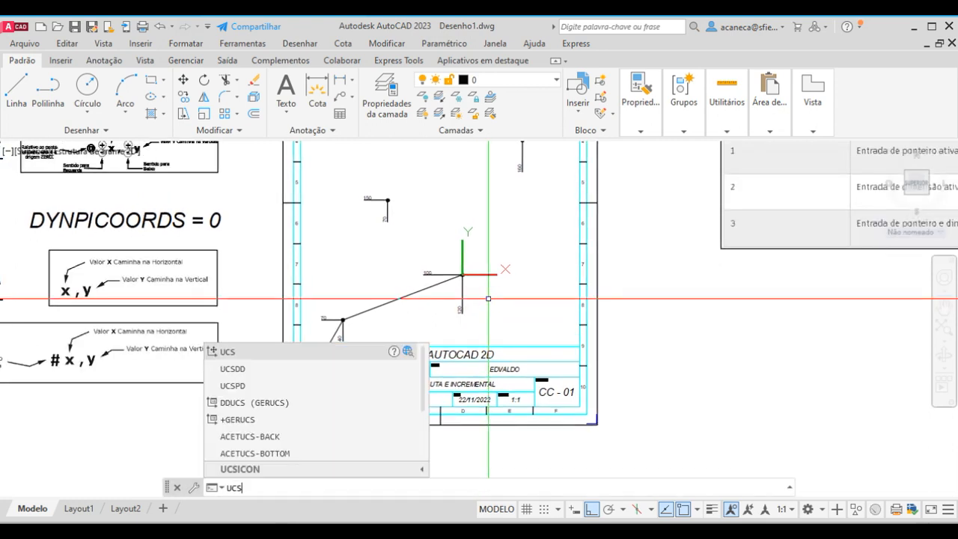
key("Return")
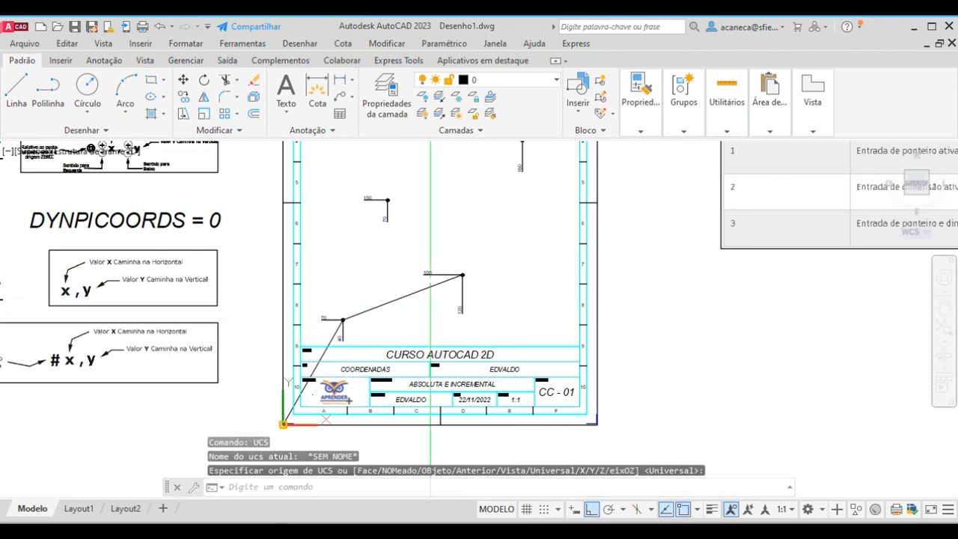
Step: Delete the line between the two marked points and the line from the sheet corner to the first marked point
left_click(416, 290)
left_click(400, 307)
key("Delete")
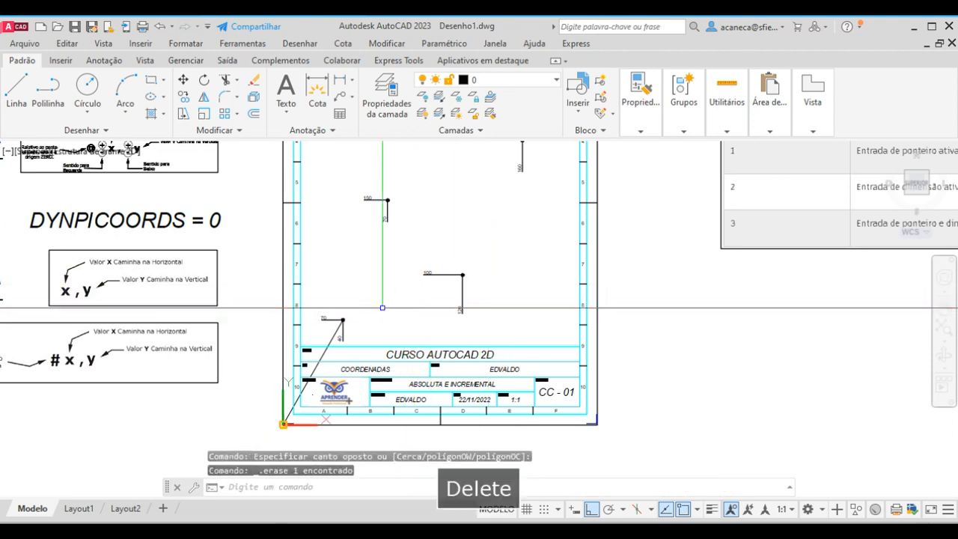
left_click(332, 340)
key("Delete")
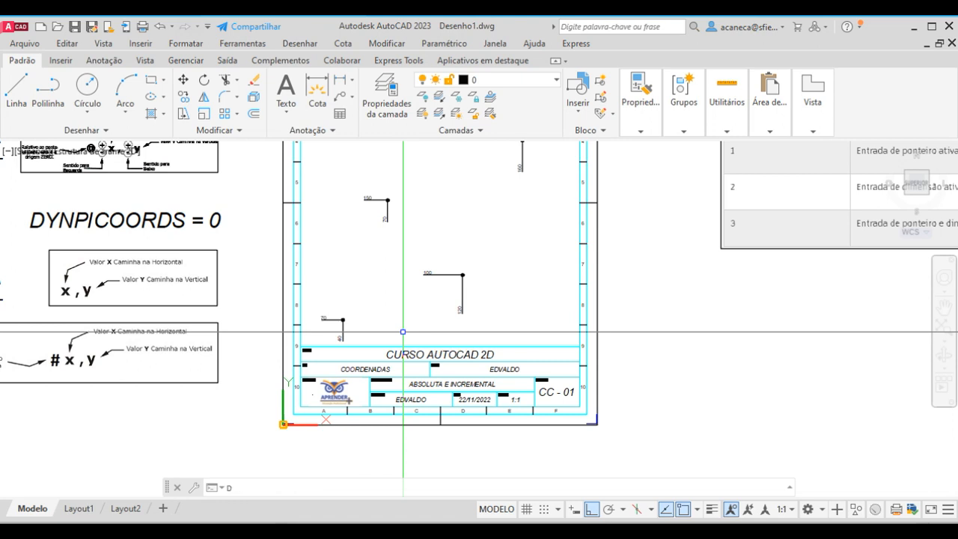
Step: Set the DYNPICOORDS system variable to 0
type("YN")
key("Return")
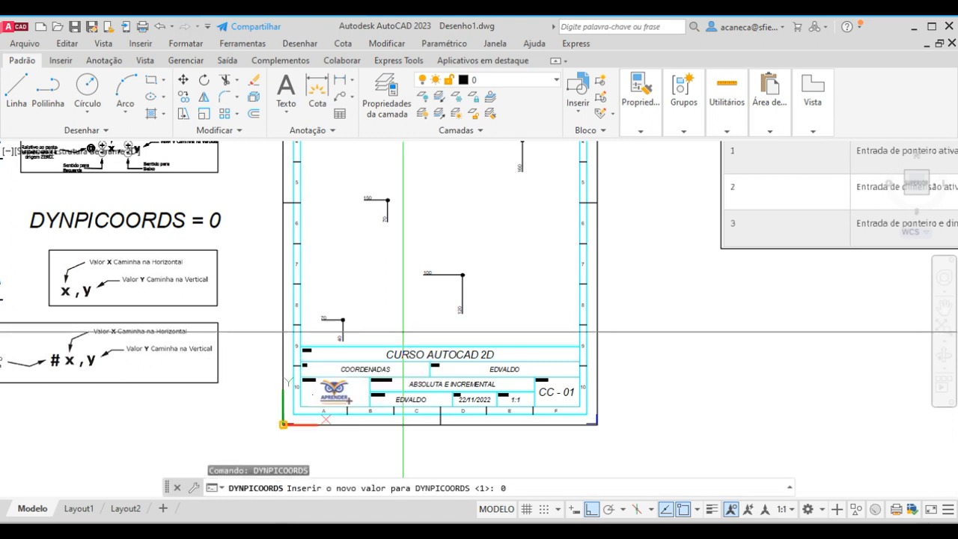
type("0")
key("Return")
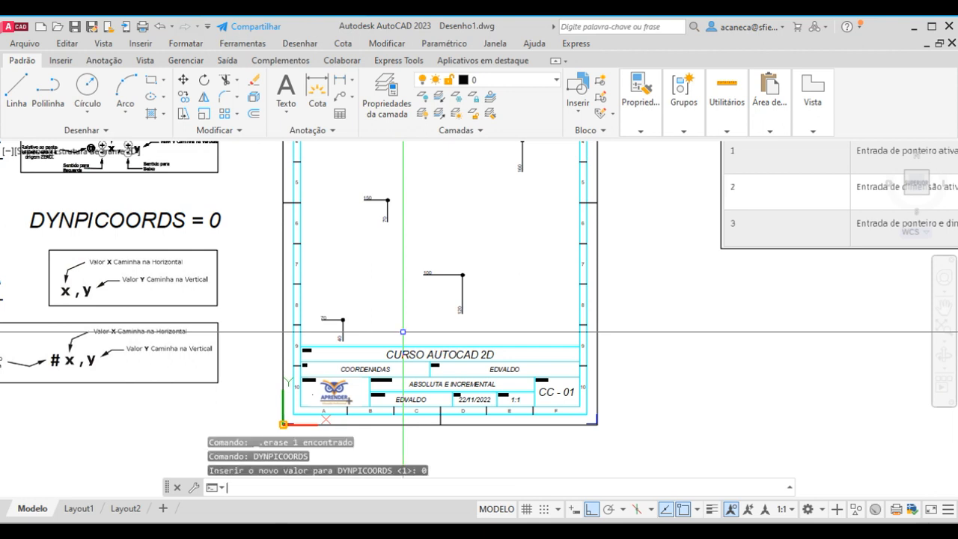
Step: Set the DYNMODE system variable to 3
type("DY")
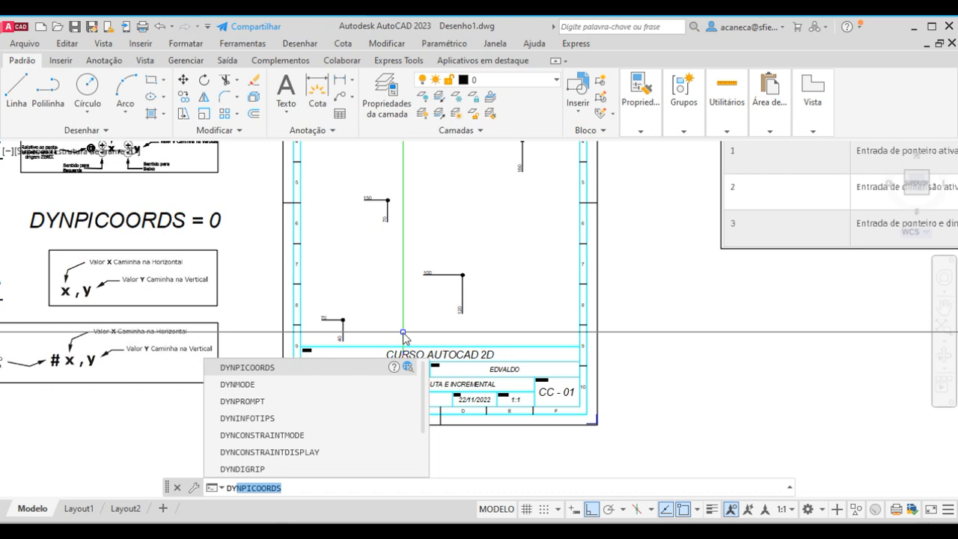
type("NM")
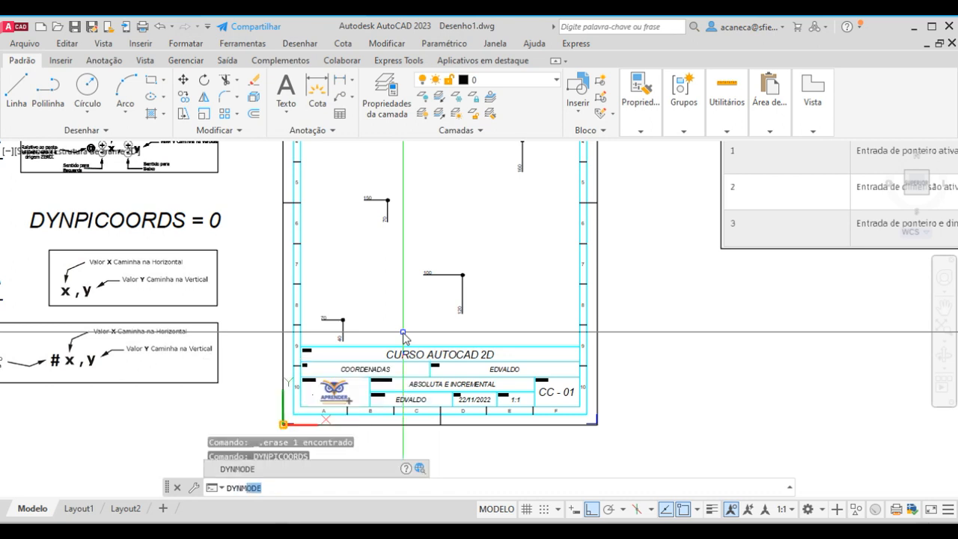
key("Return")
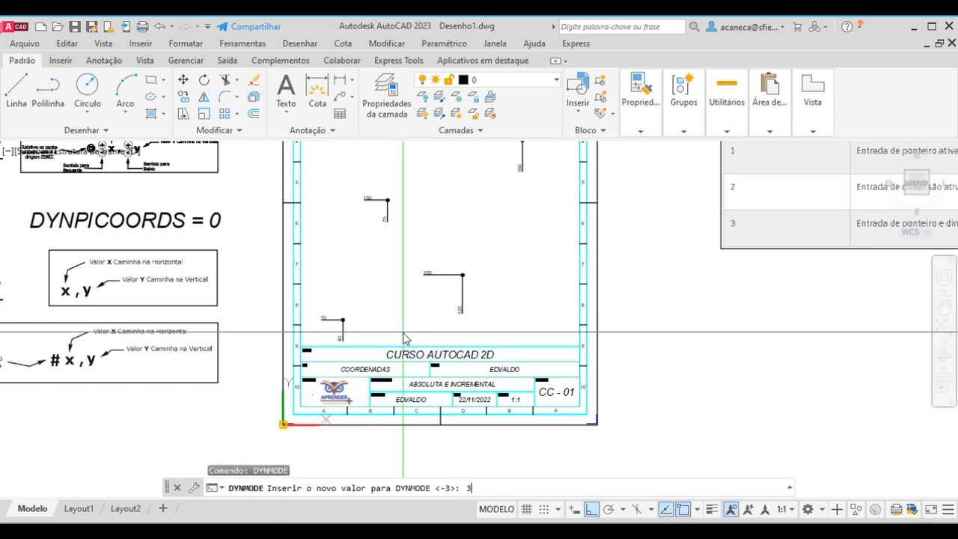
key("Return")
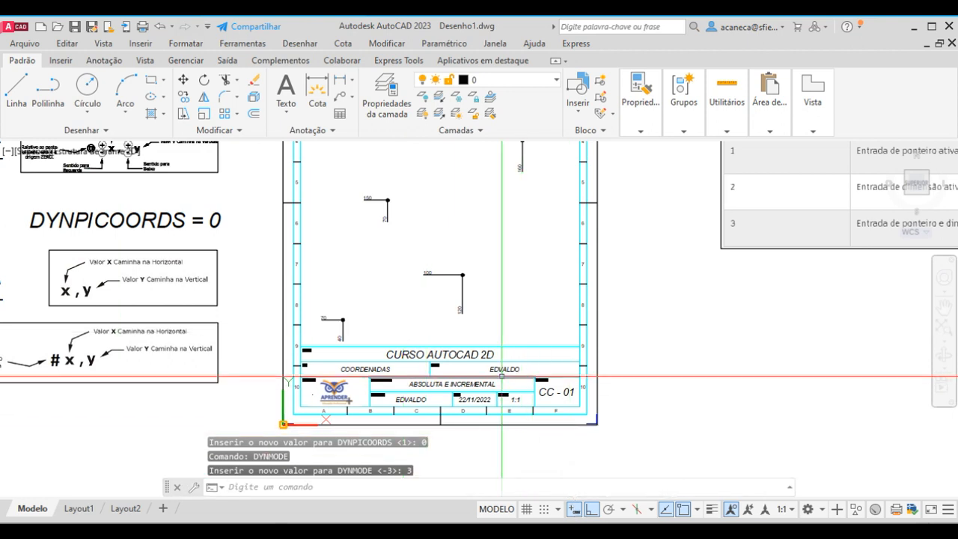
left_click(16, 89)
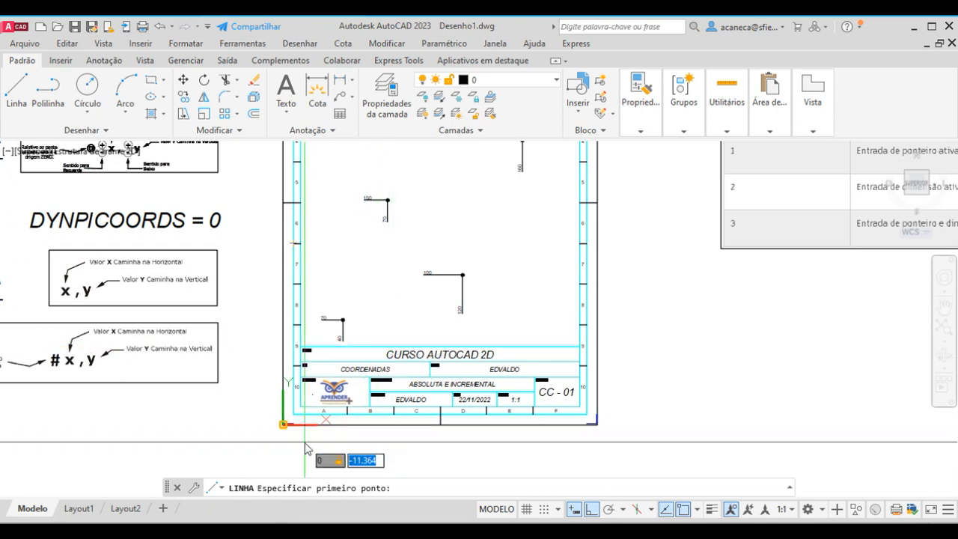
type("0")
key("Return")
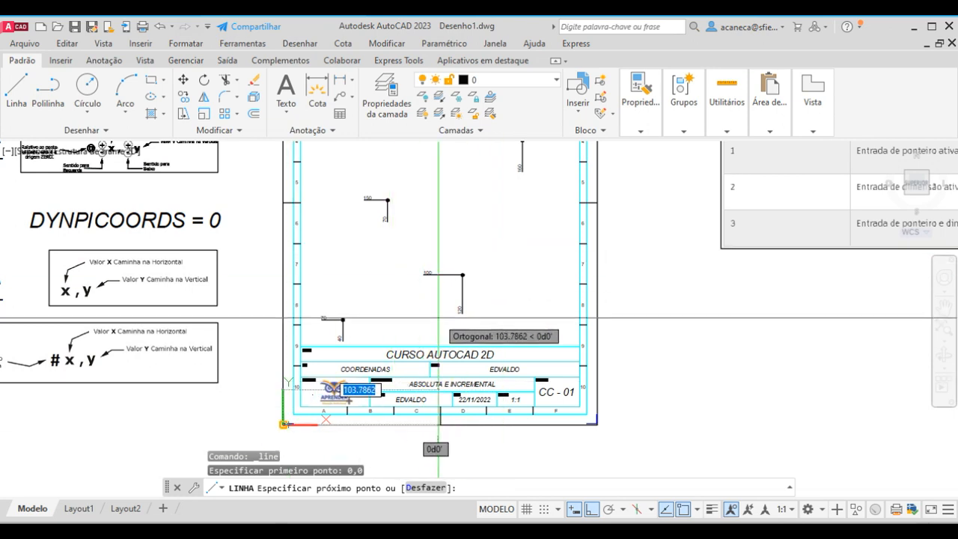
key("Escape")
Step: Start a line at 0,0, turn Ortho off, and switch the dynamic input from length to angle
type("L")
key("Return")
type("0,0")
key("Return")
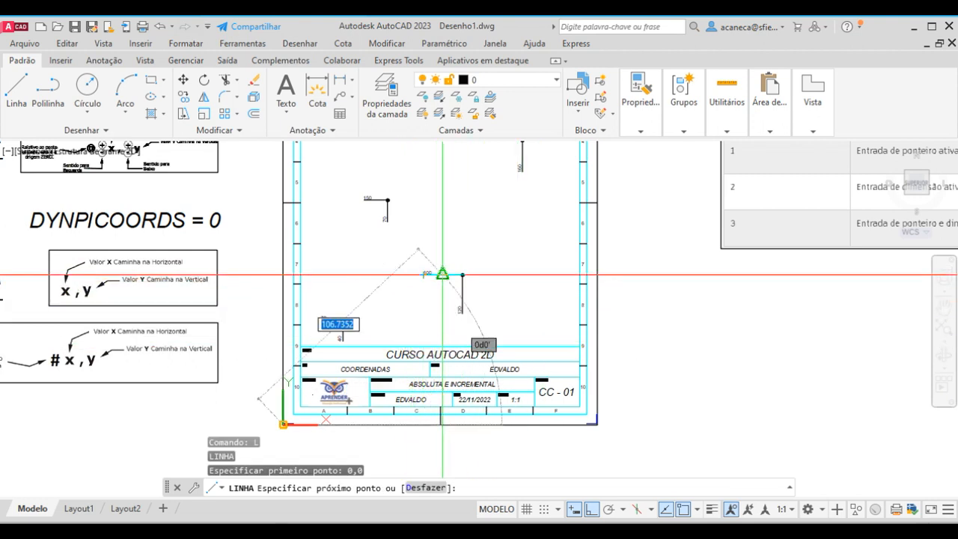
left_click(591, 509)
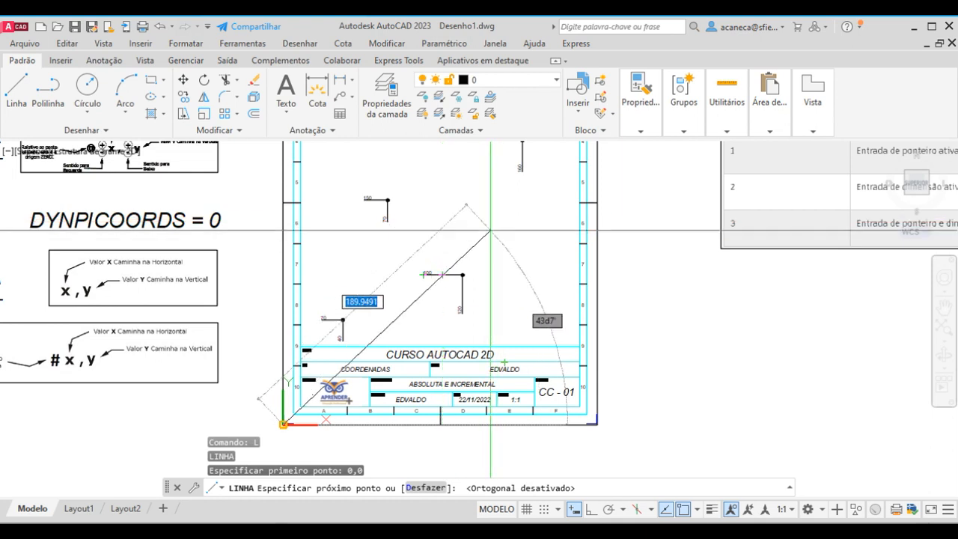
key("Tab")
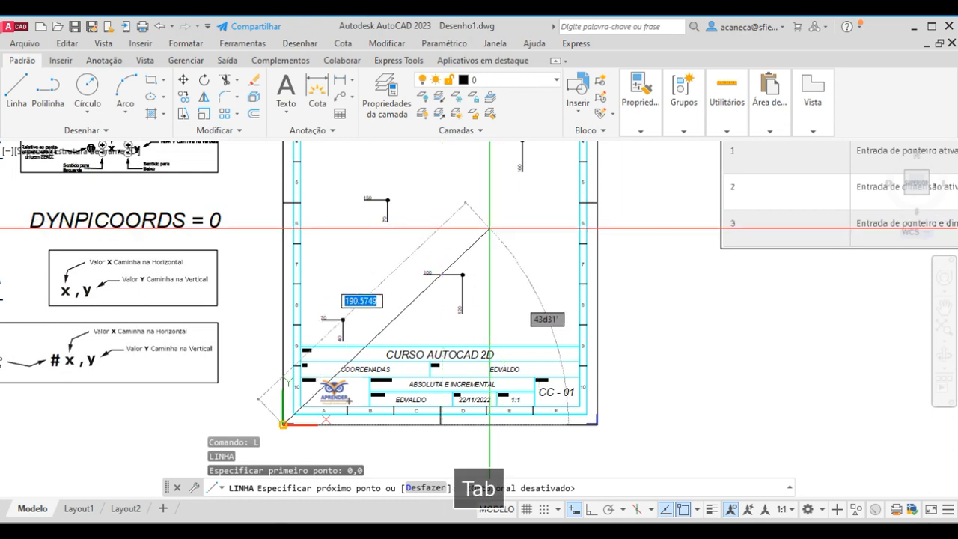
key("Tab")
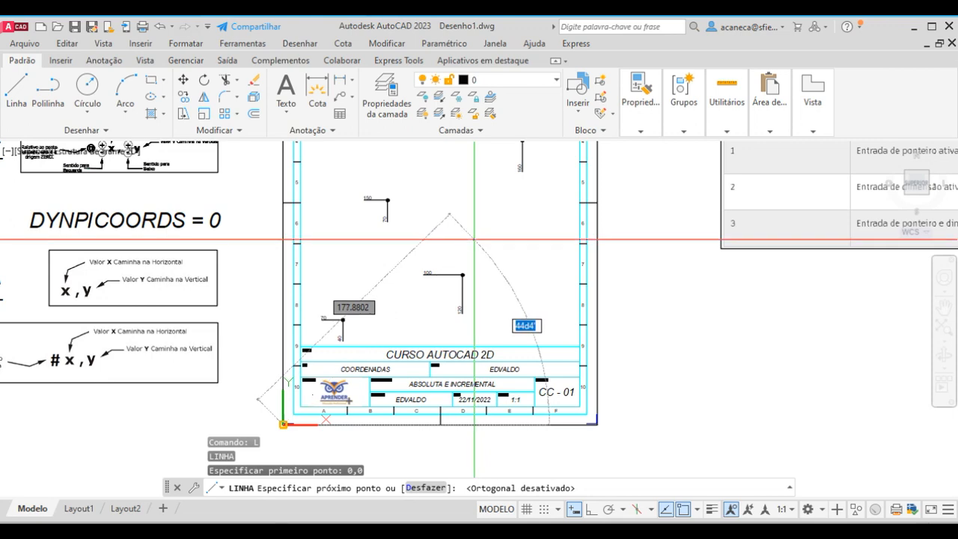
Step: Examine the pending line's dynamic length and angle inputs near the 120,100 marked point, and cancel the line
scroll(474, 240, "up", 5)
scroll(519, 203, "down", 3)
scroll(519, 204, "up", 3)
scroll(519, 204, "down", 3)
key("Tab")
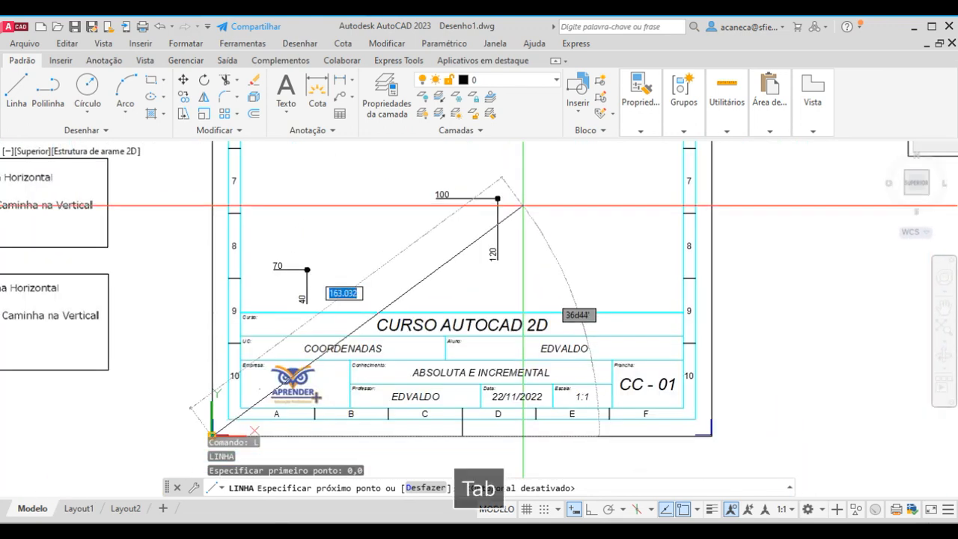
scroll(498, 201, "up", 5)
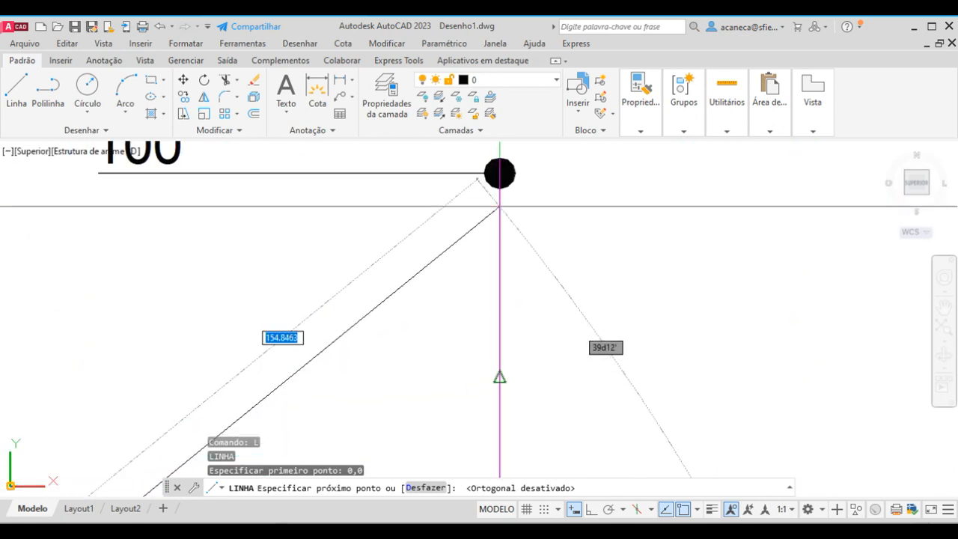
scroll(498, 175, "down", 5)
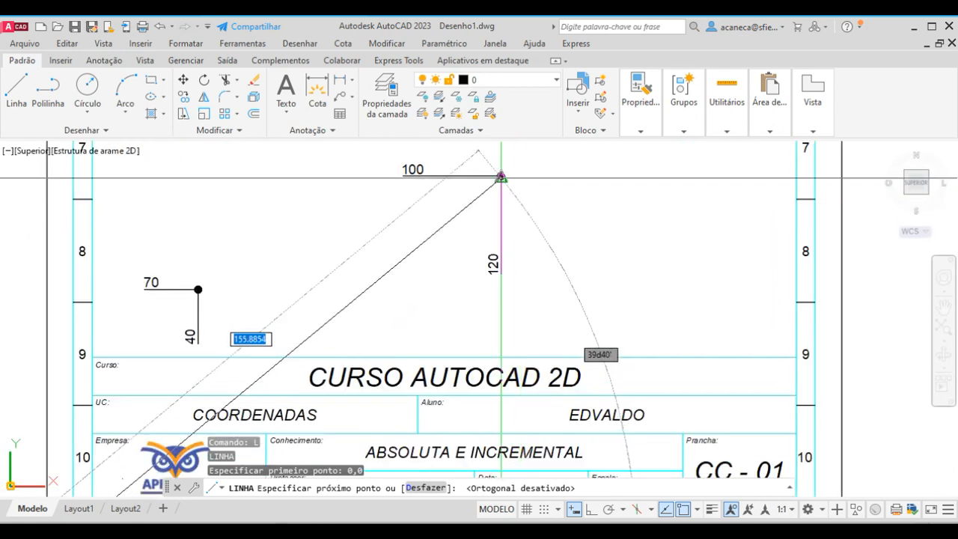
scroll(501, 175, "up", 2)
scroll(500, 175, "down", 4)
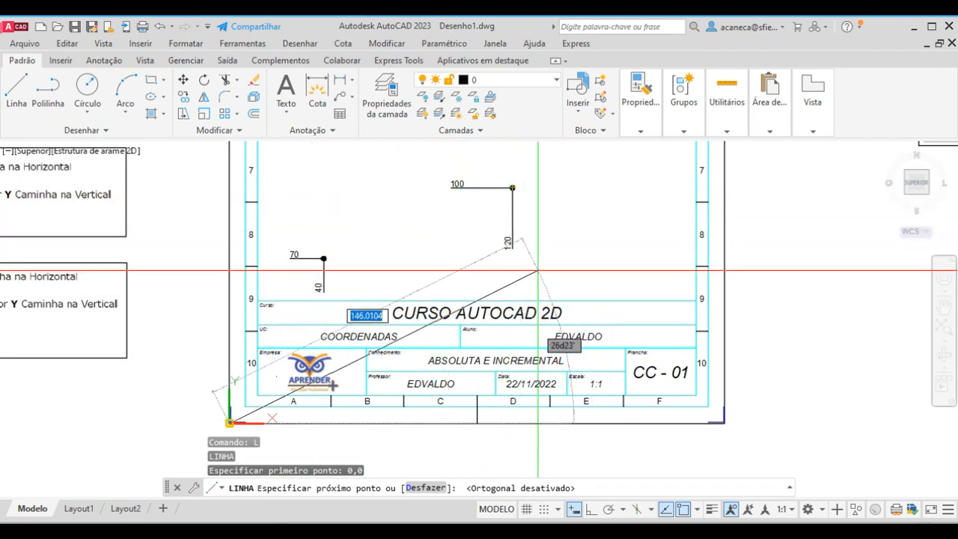
middle_click_drag(407, 259, 383, 249)
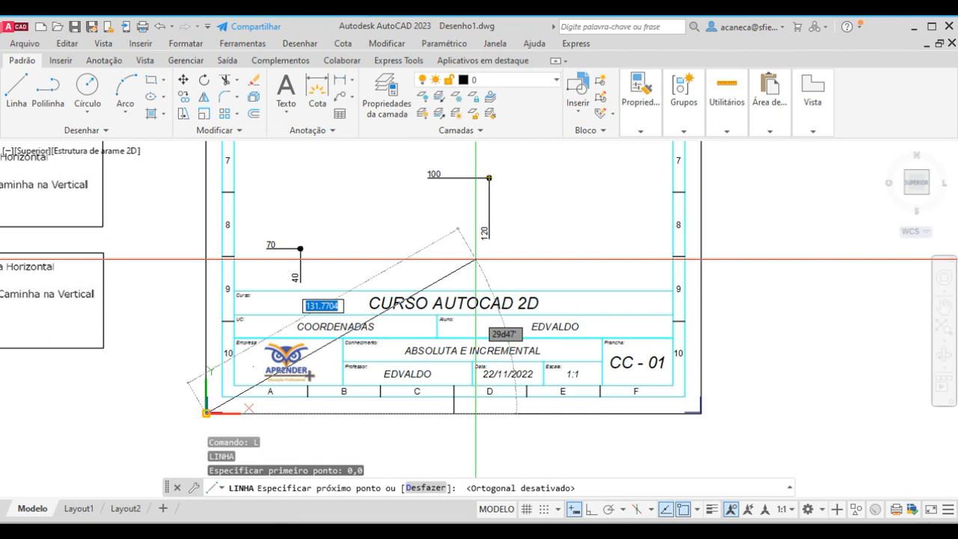
key("Escape")
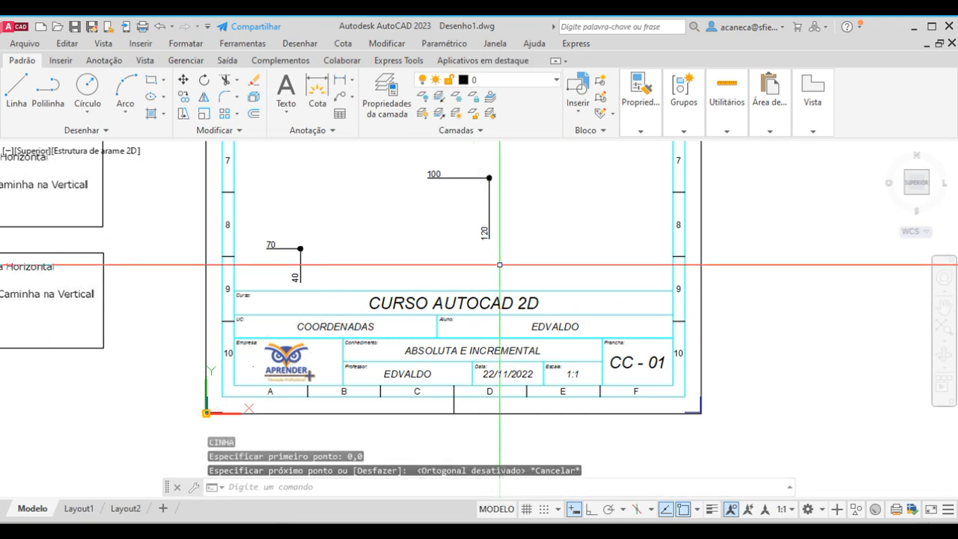
Step: Set the DYNMODE system variable to 0
type("DY")
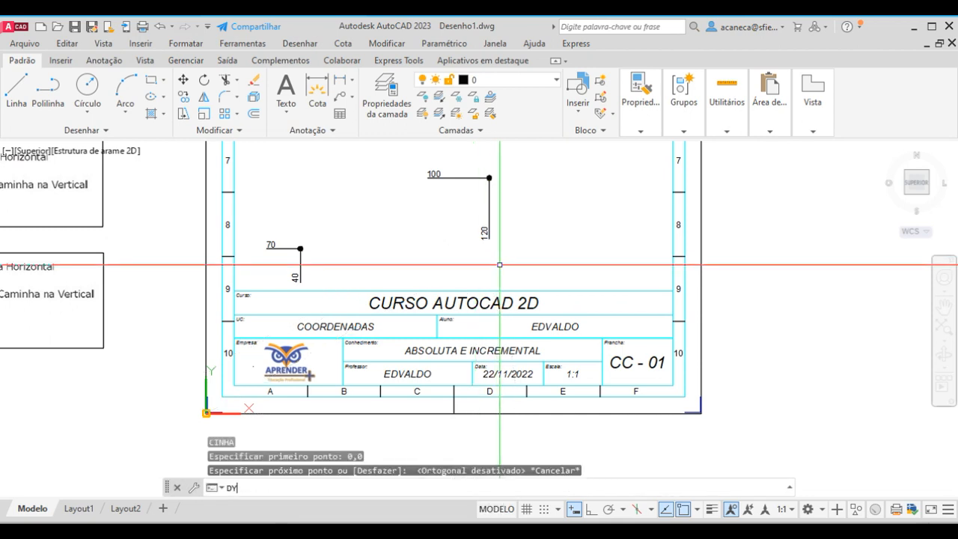
type("NMODE")
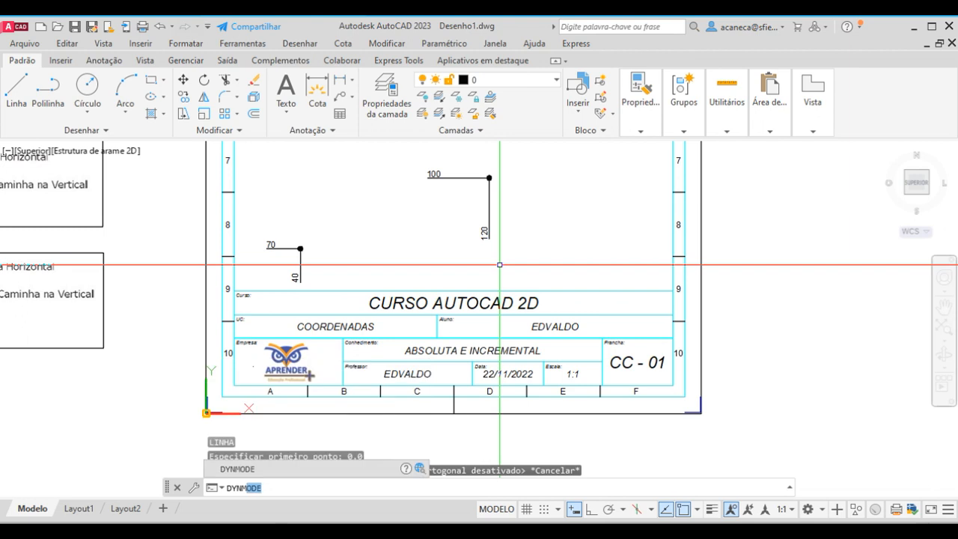
key("Return")
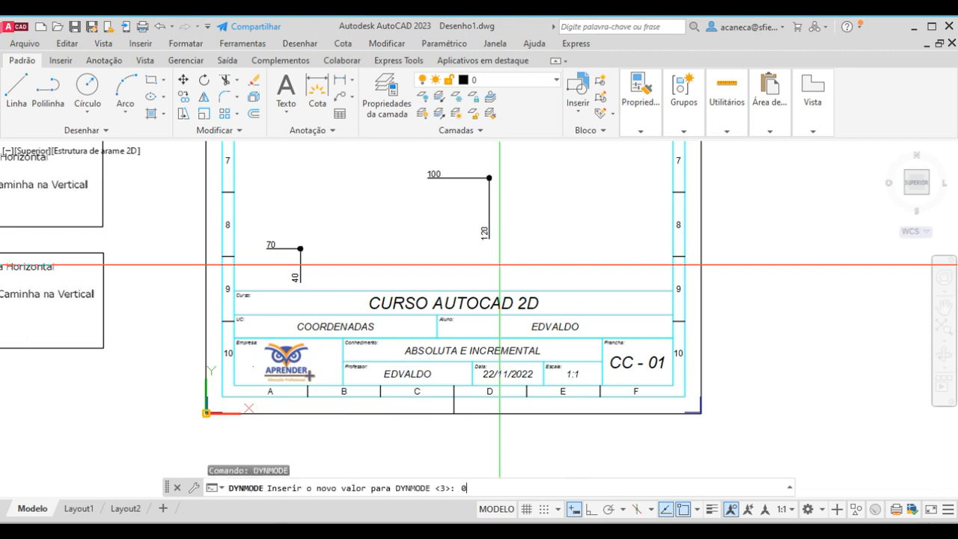
key("Return")
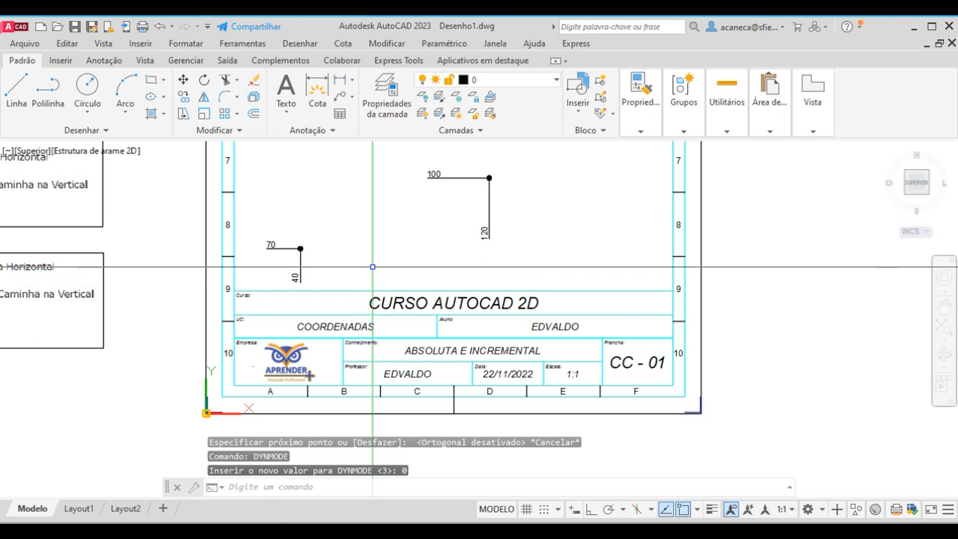
Step: Draw a line from 0,0 at the sheet corner to the first marked point at 40,70
type("L")
key("Return")
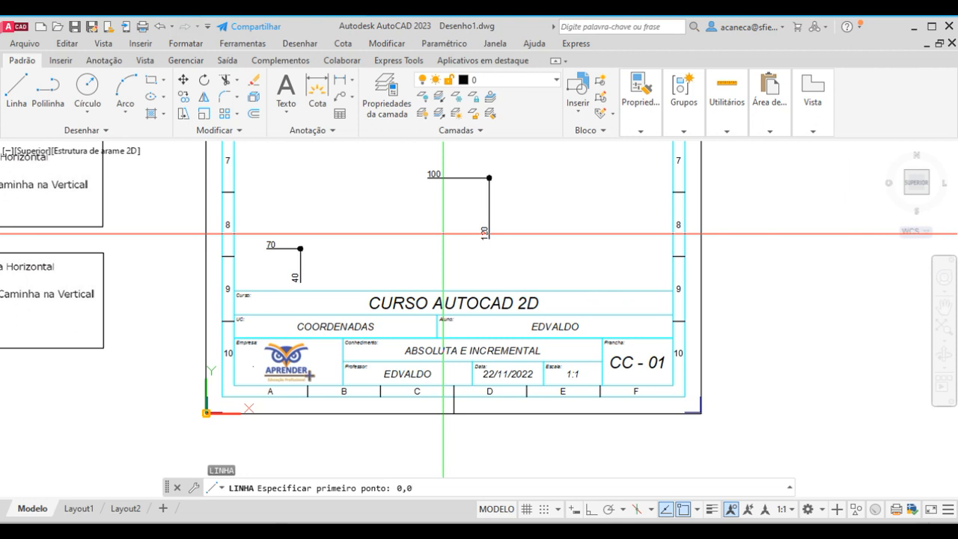
key("Return")
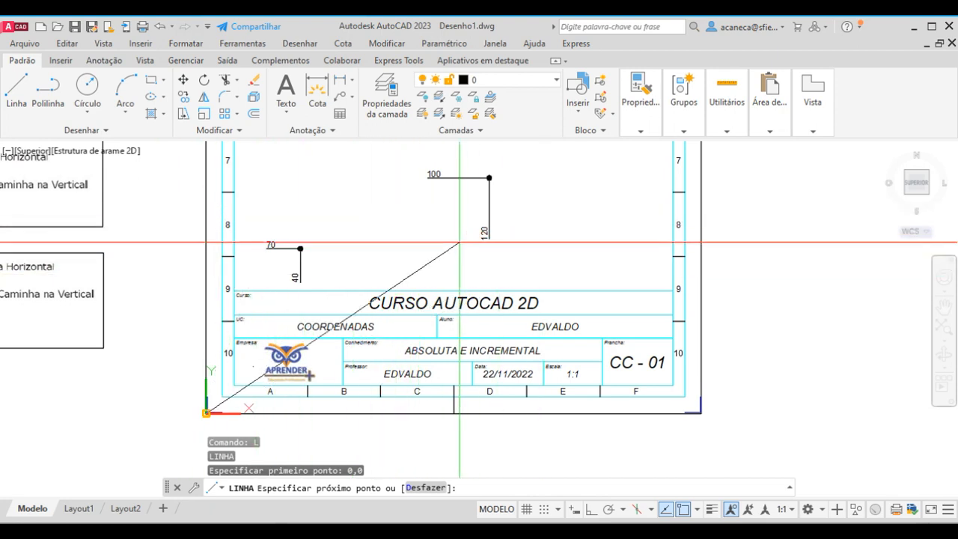
mouse_move(419, 249)
middle_mouse_down()
mouse_move(408, 224)
mouse_move(436, 244)
middle_mouse_up()
mouse_move(373, 246)
middle_mouse_down()
mouse_move(374, 202)
mouse_move(388, 211)
middle_mouse_up()
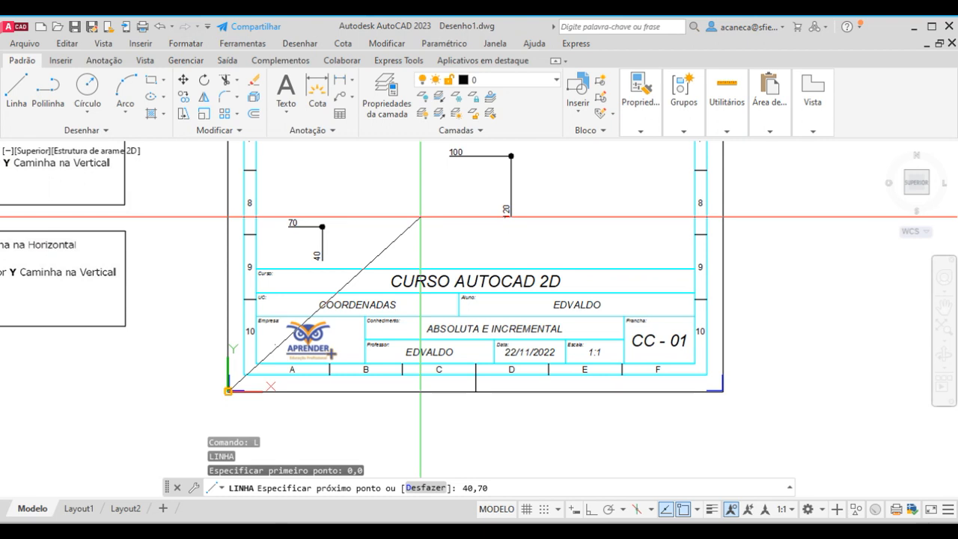
key("Return")
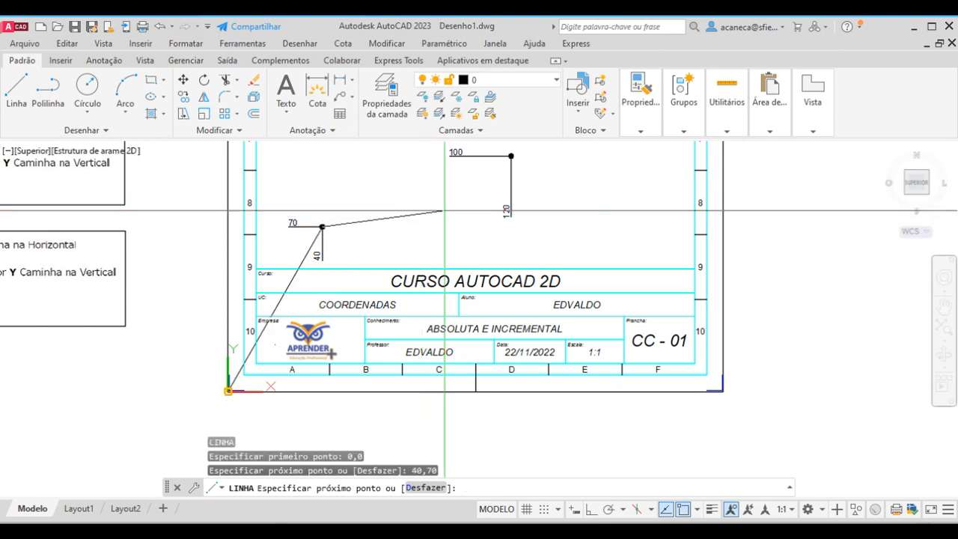
Step: Continue the line to the second marked point at absolute coordinates 120,100 and end the command
middle_click_drag(510, 156, 485, 182)
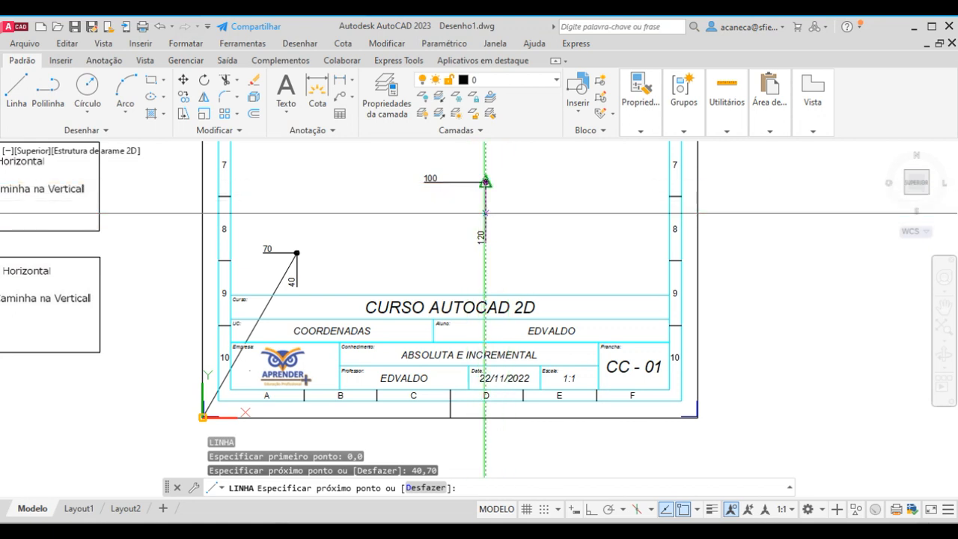
middle_click_drag(454, 225, 488, 215)
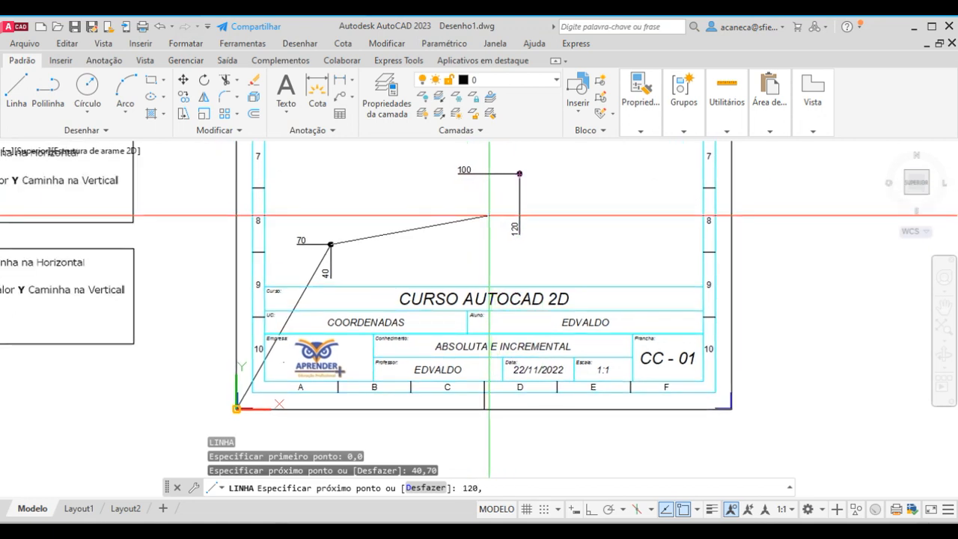
key("Return")
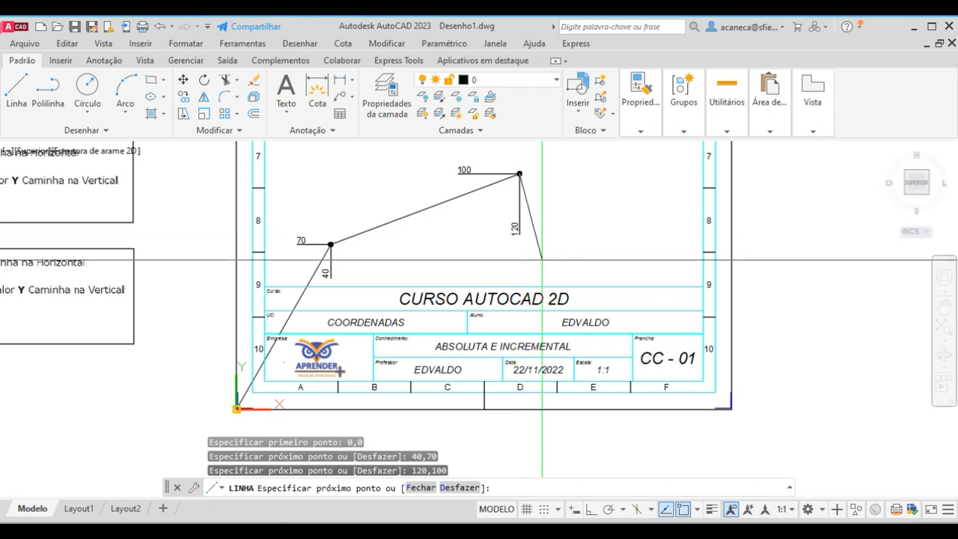
key("Escape")
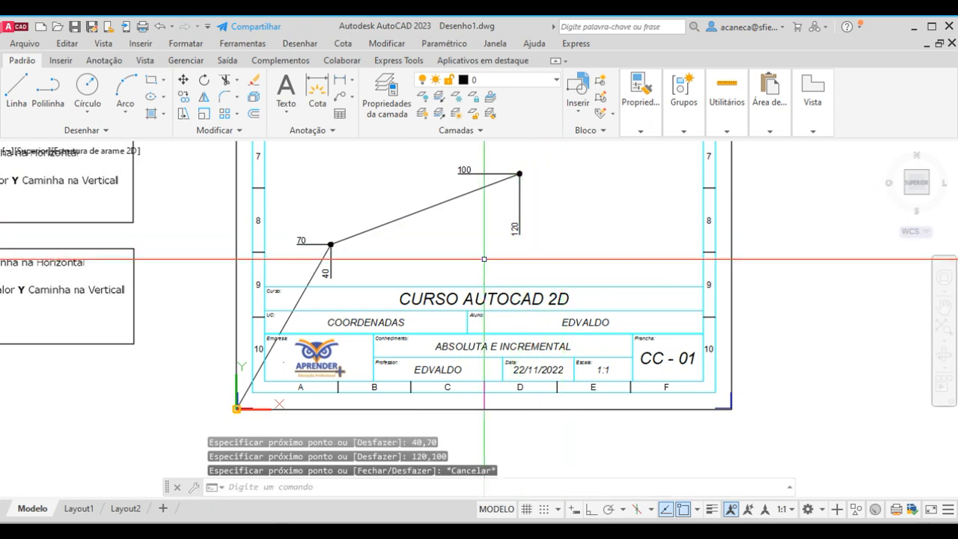
Step: Set the DYNMODE system variable back to 3
type("DYNMODE")
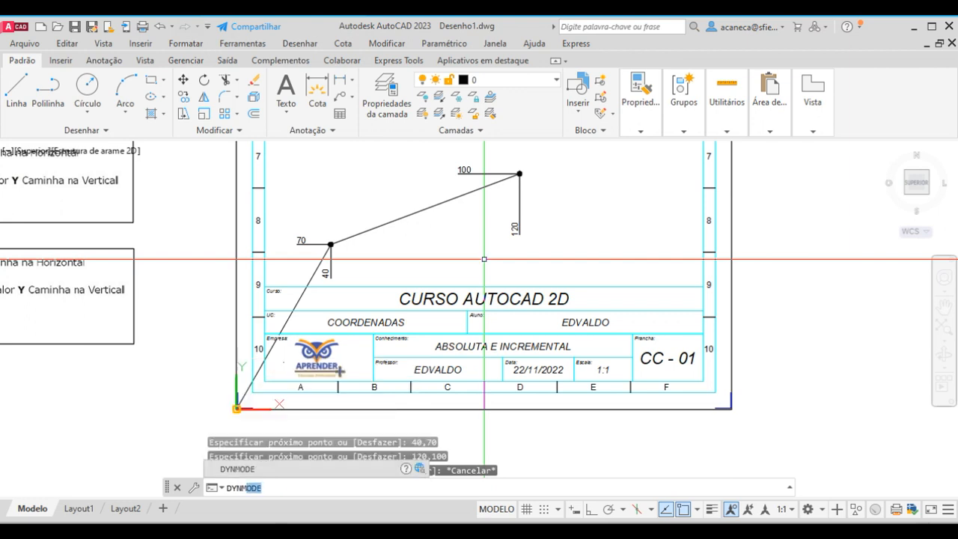
key("Return")
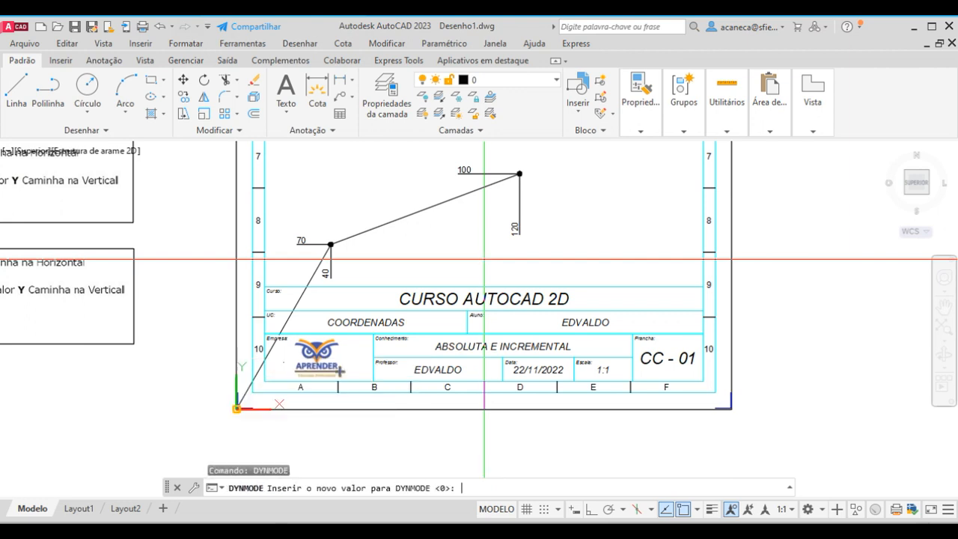
key("Return")
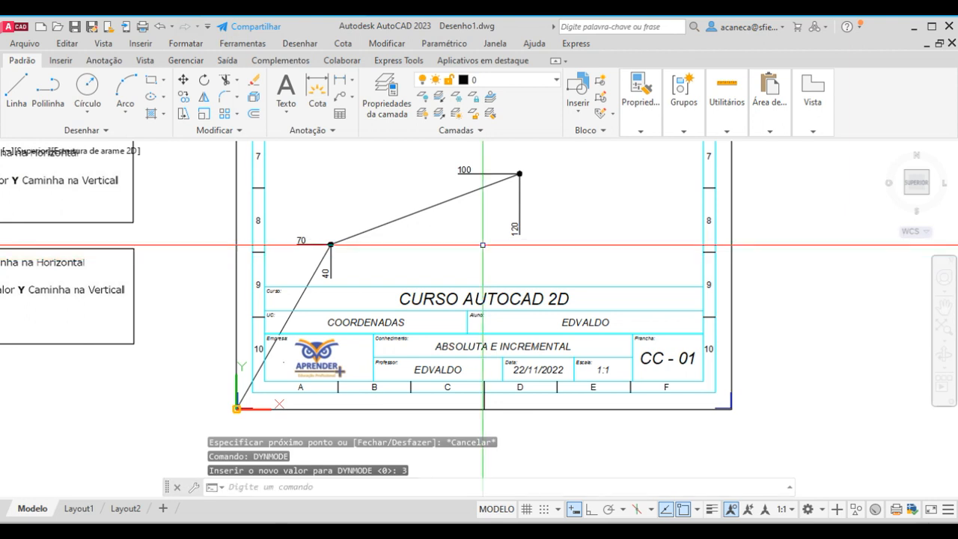
type("L")
key("Return")
key("Return")
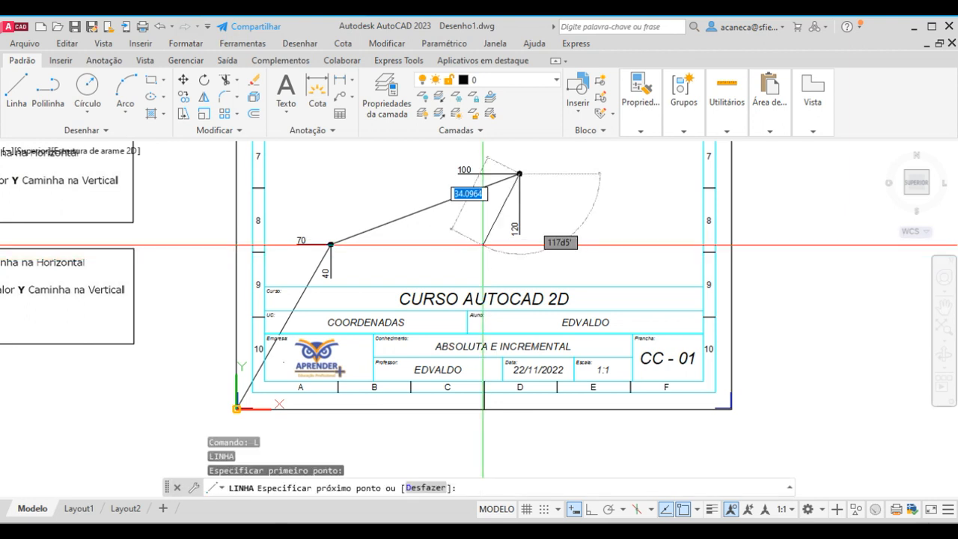
middle_click_drag(578, 207, 521, 291)
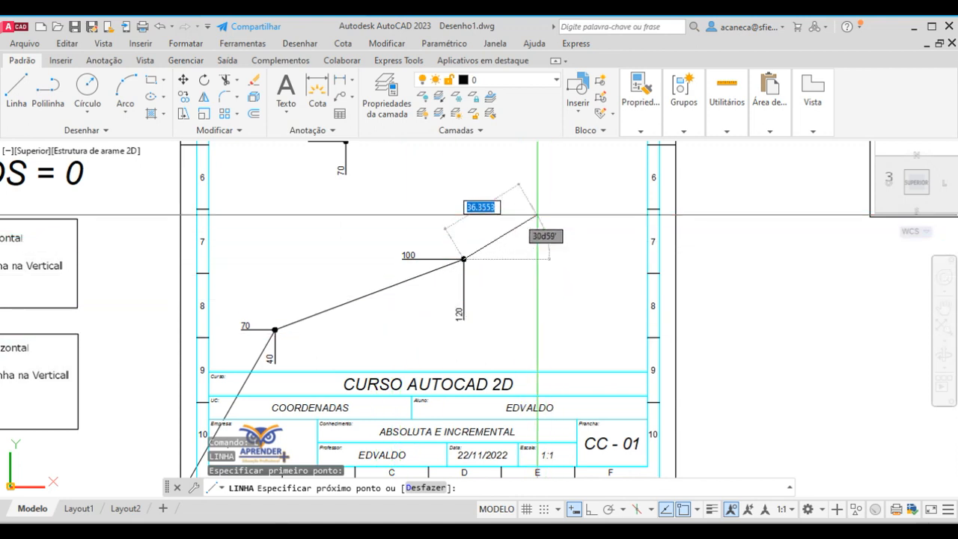
key("Escape")
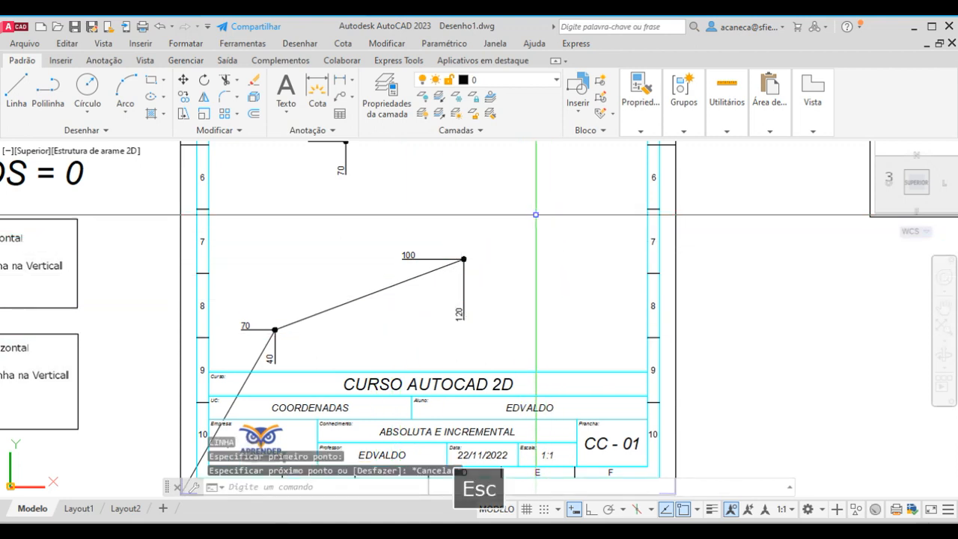
Step: Set the DYNMODE system variable to 1
type("DY")
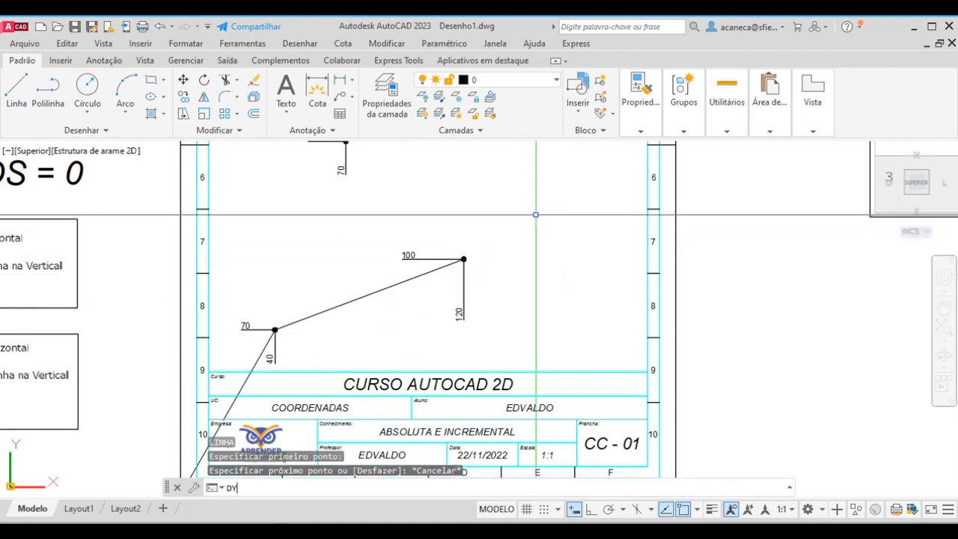
type("NM")
key("Return")
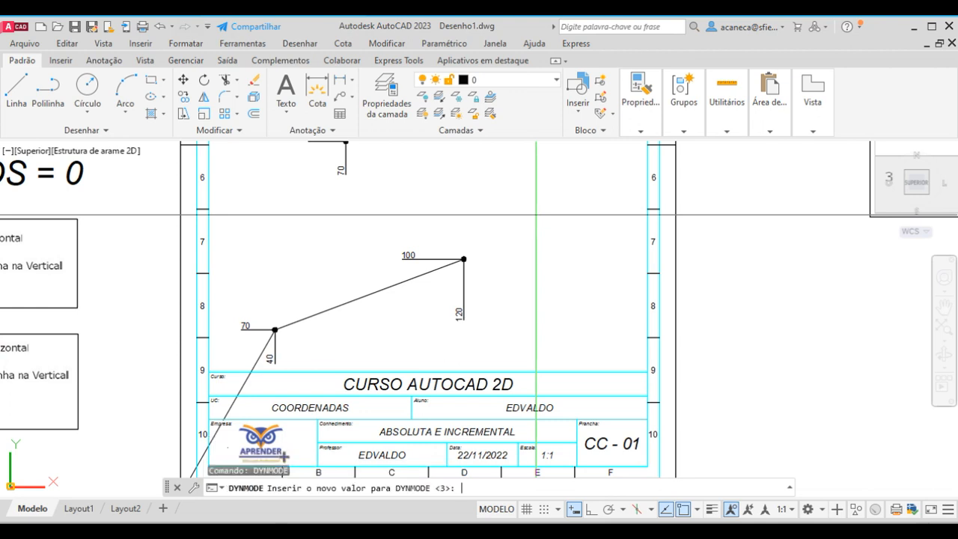
type("1")
key("Return")
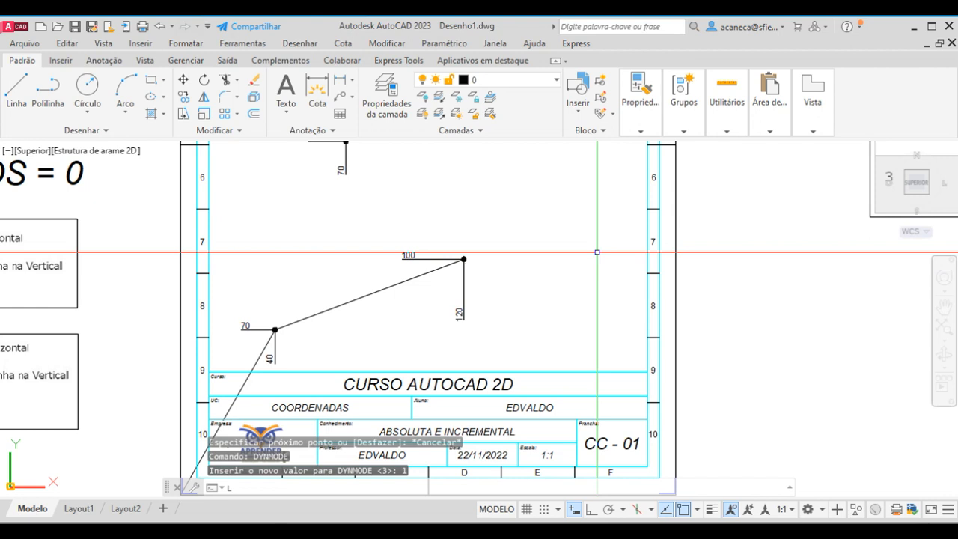
Step: Continue from the last point at 120,100 with a freehand line up toward the sheet's right side, add a 60-unit segment at 280 degrees, and end the command
type("L")
key("Return")
key("Return")
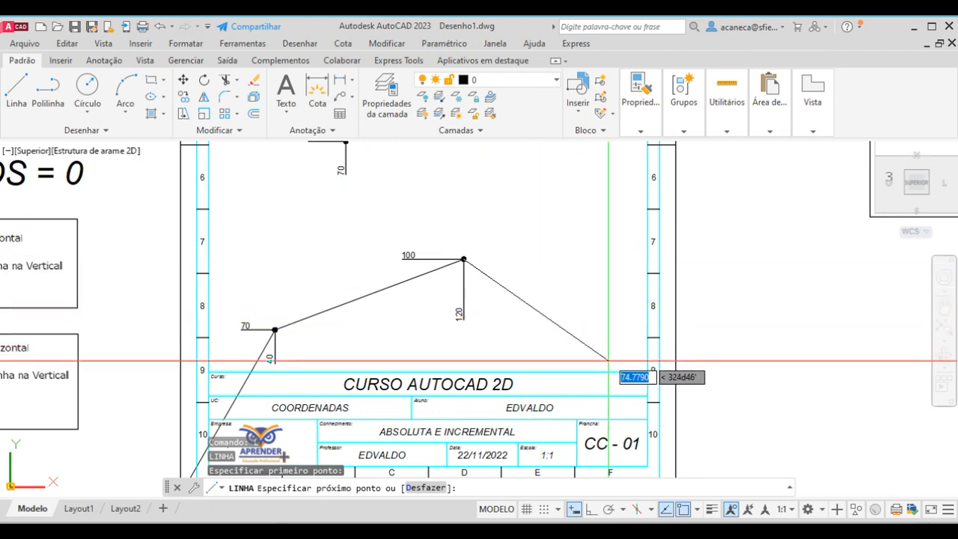
left_click(576, 191)
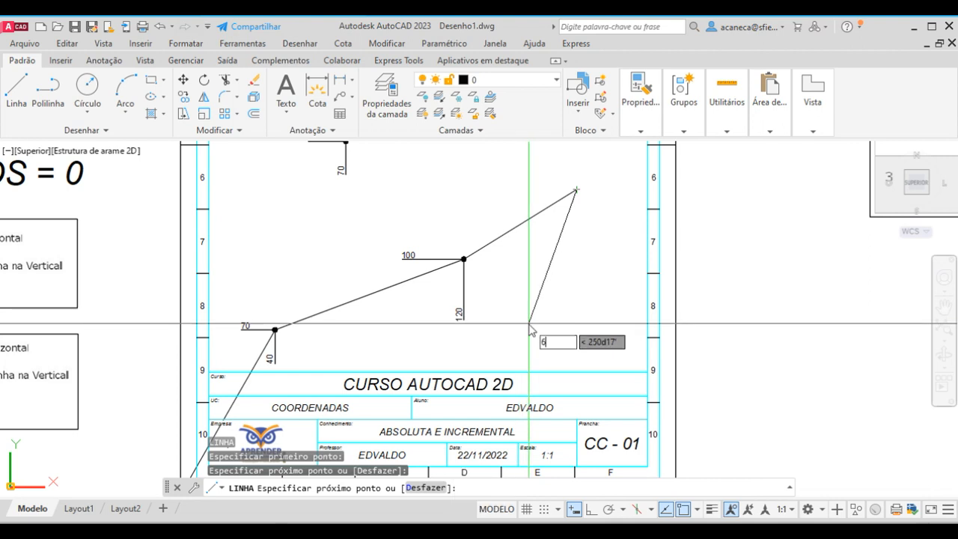
key("Tab")
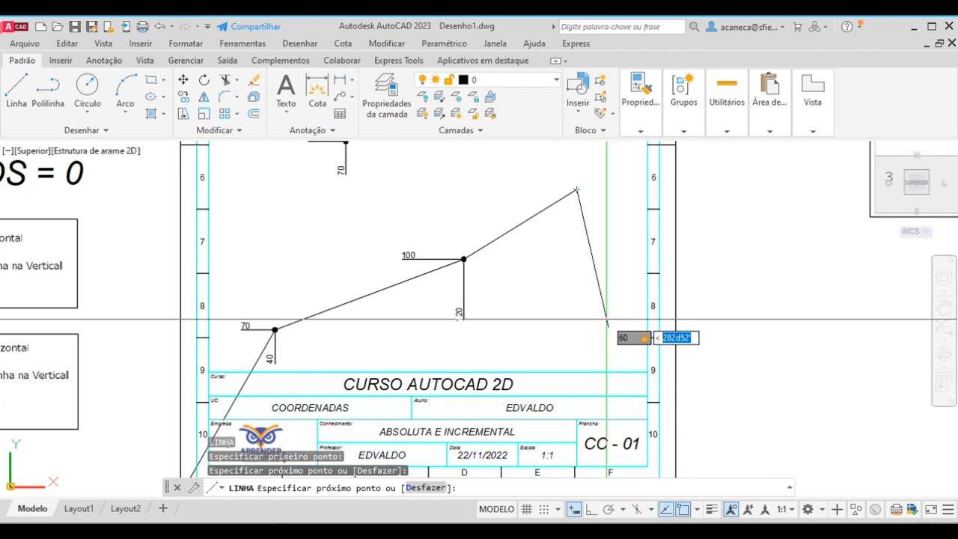
type("280")
key("Return")
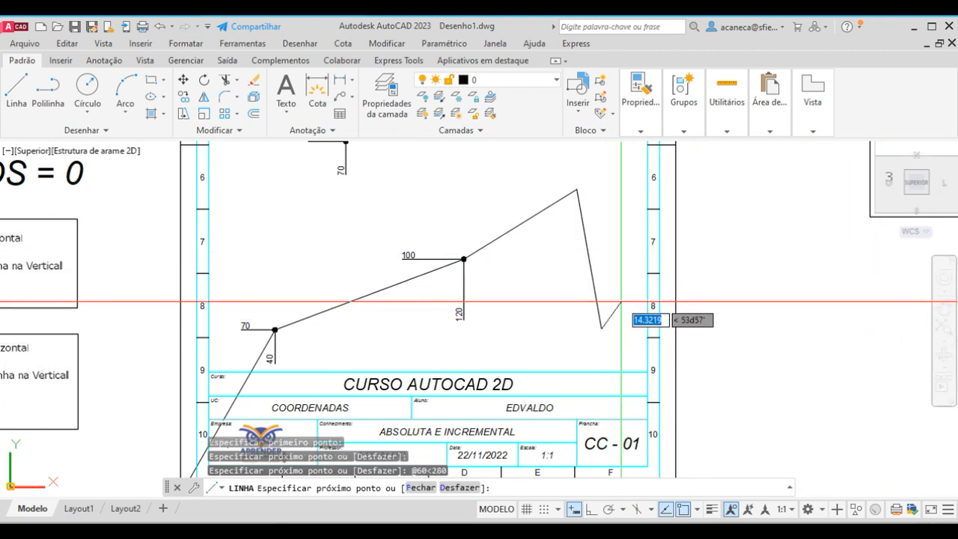
key("Escape")
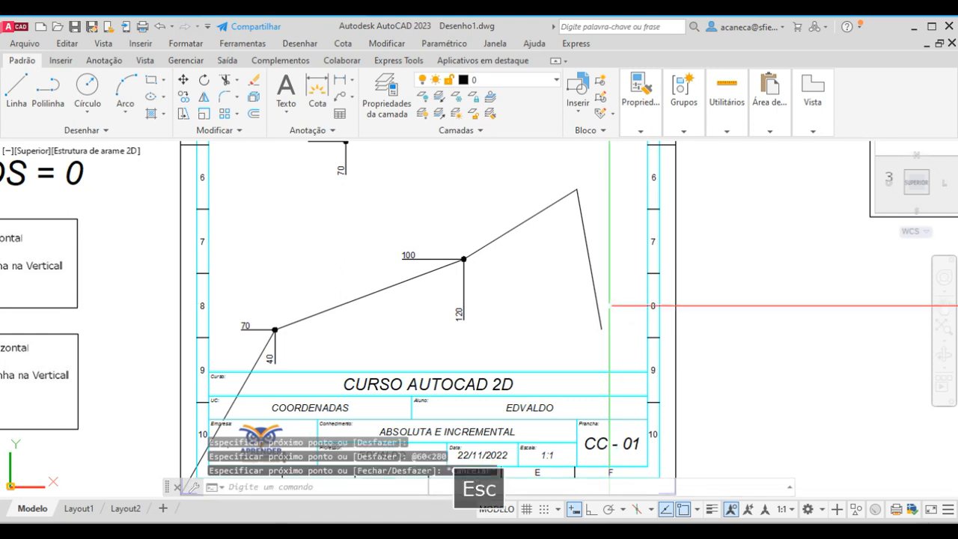
Step: Set the DYNMODE system variable to 2
type("DYNMODE")
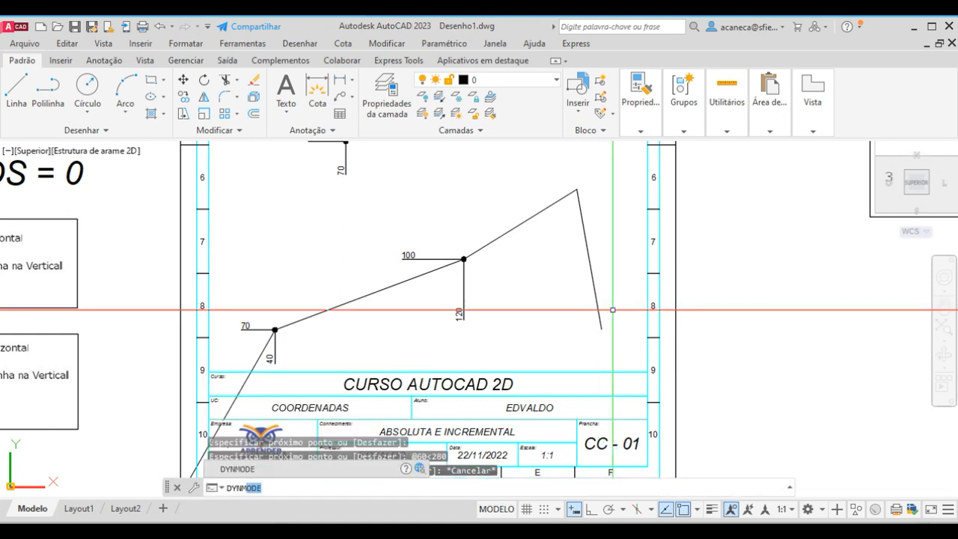
key("Return")
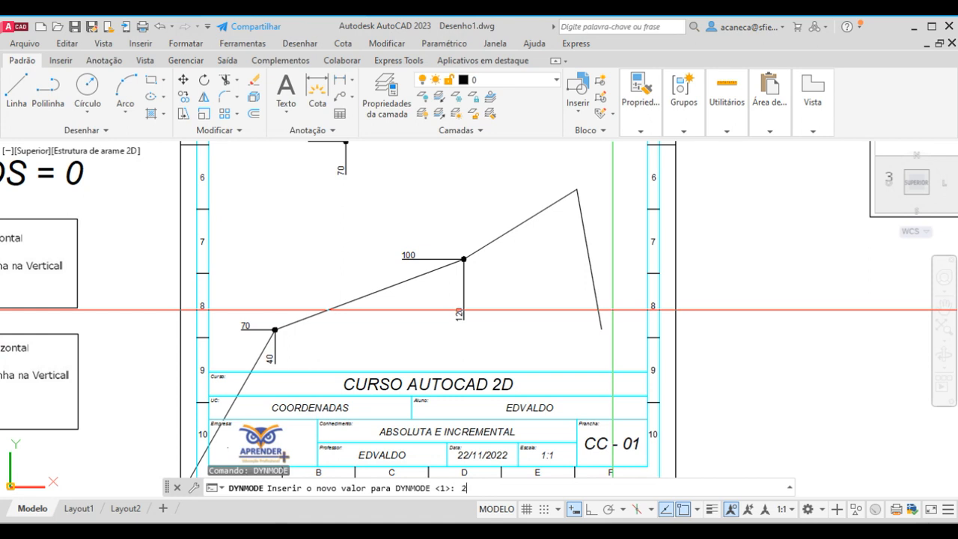
key("Return")
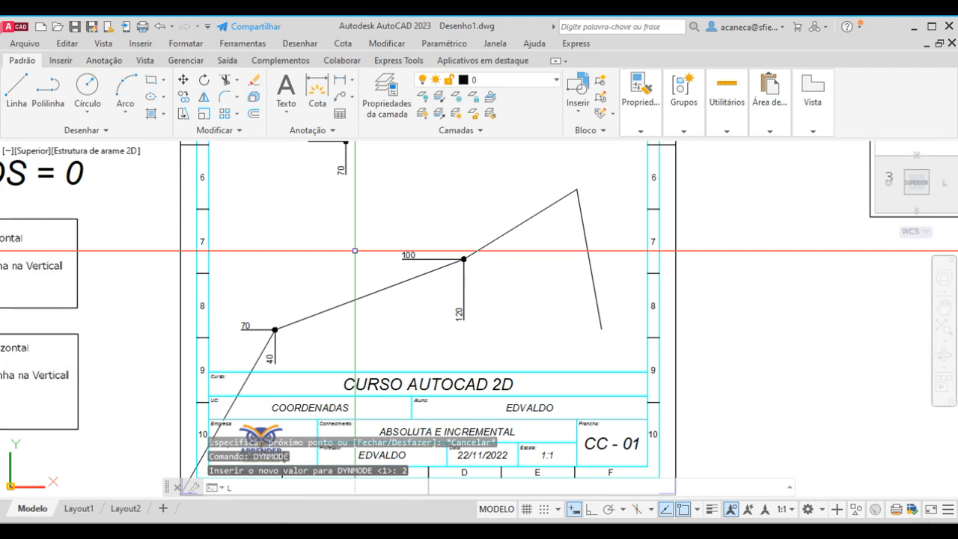
Step: Draw an 80-unit line at 45 degrees from the lower end of the last segment and end the command
key("Return")
left_click(601, 327)
middle_click_drag(436, 284, 248, 250)
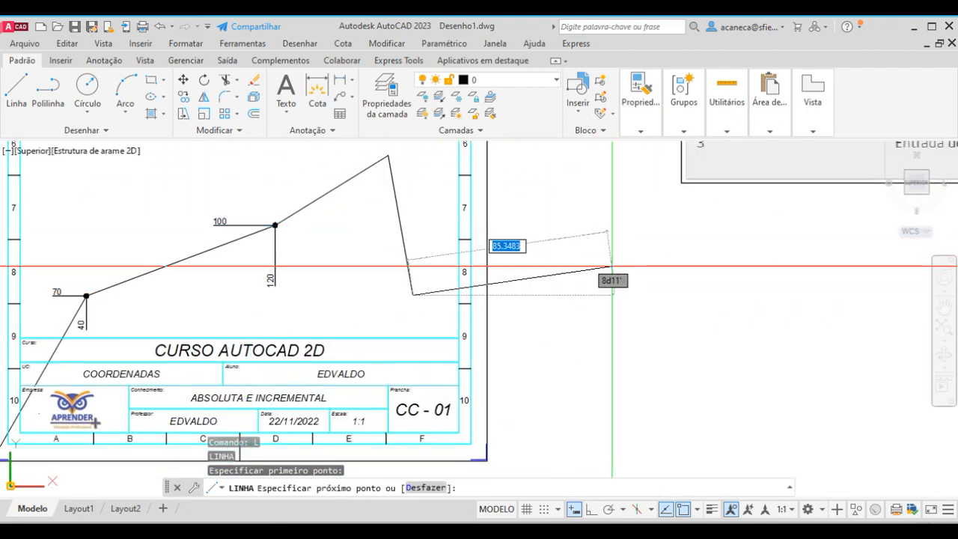
middle_click_drag(607, 203, 547, 260)
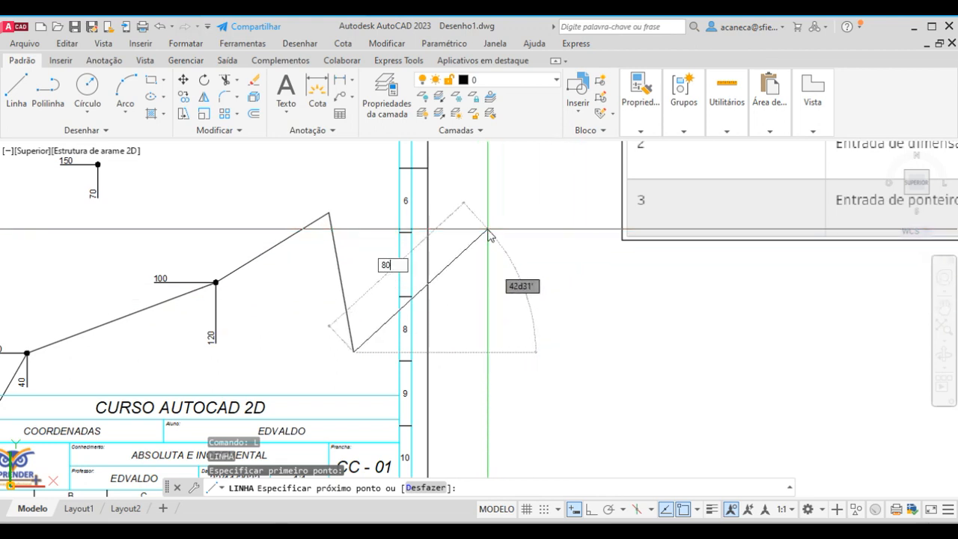
key("Tab")
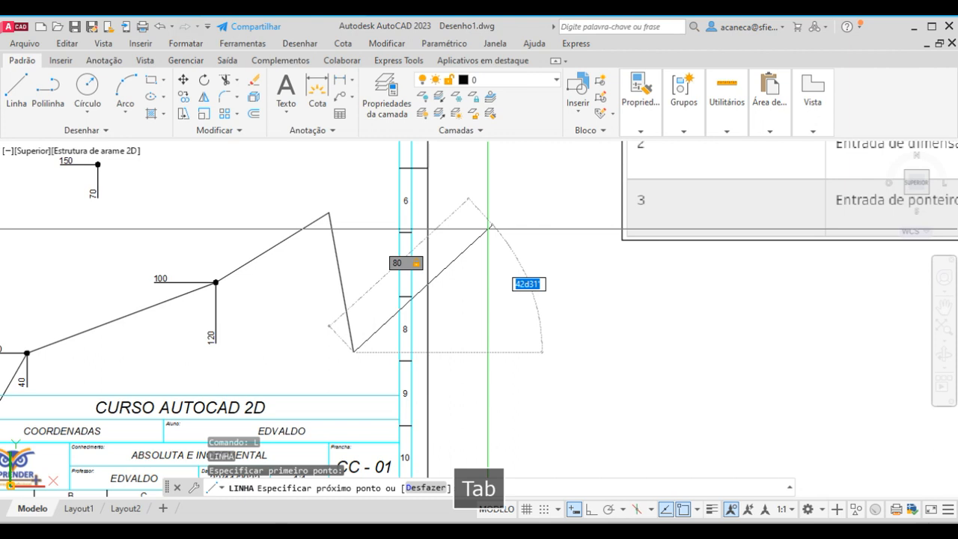
key("Return")
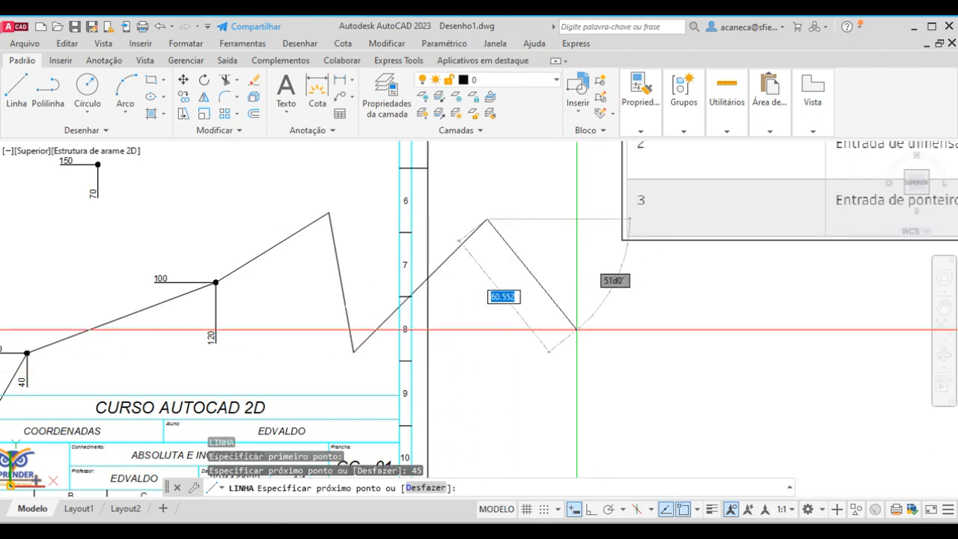
key("Return")
Step: Delete all the practice lines drawn from the sheet corner through the marked points and beyond the sheet's right edge
scroll(576, 330, "down", 3)
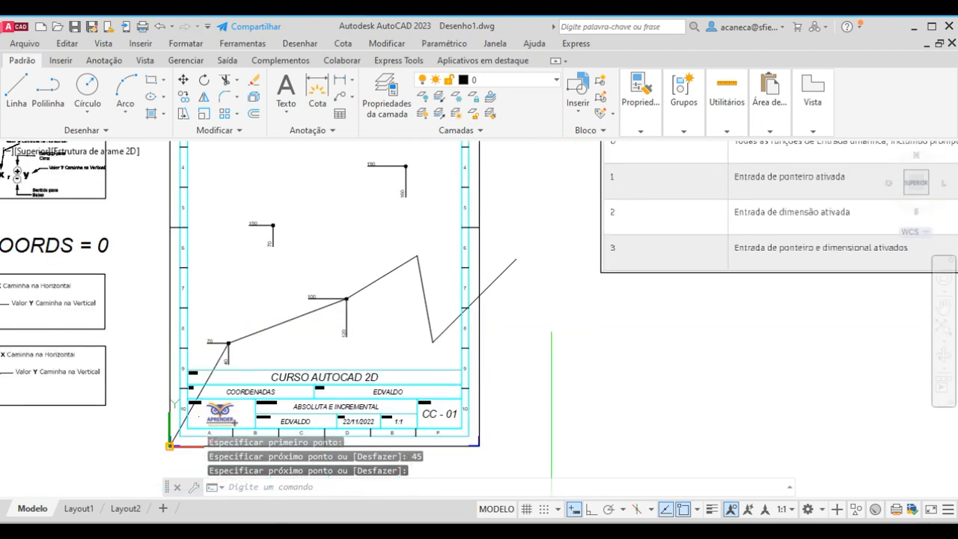
left_click(507, 251)
left_click(481, 352)
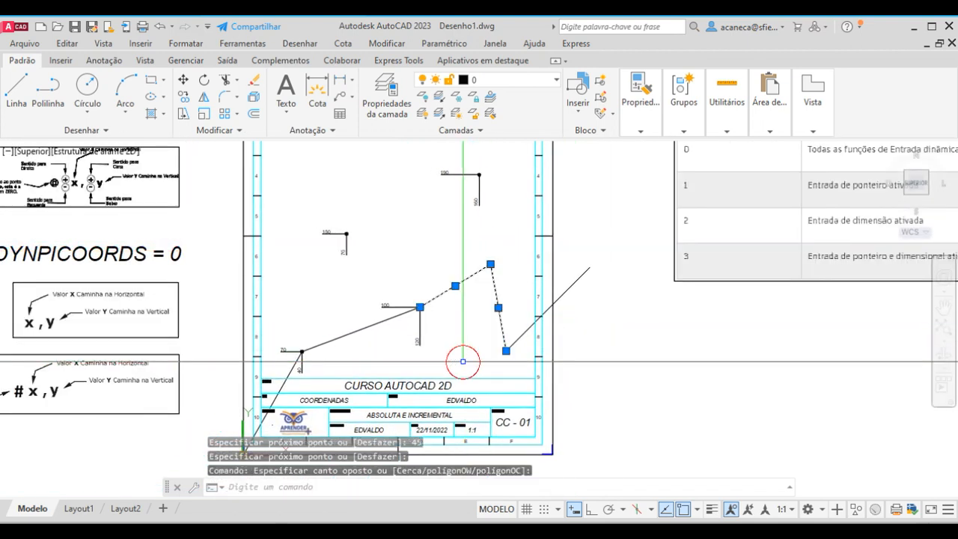
key("Delete")
left_click(519, 338)
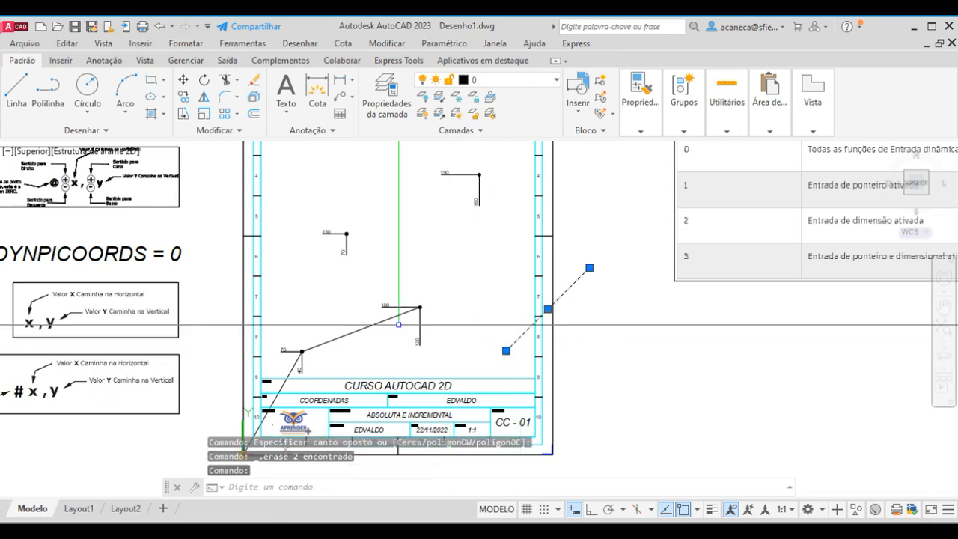
left_click(357, 330)
middle_click_drag(357, 330, 426, 286)
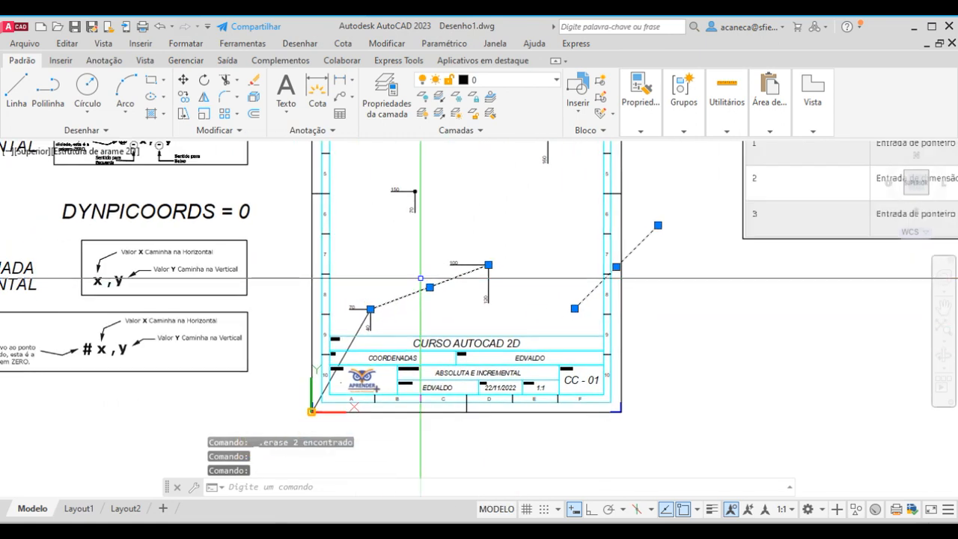
key("Delete")
left_click(357, 329)
key("Delete")
Step: Review the DYNPICOORDS coordinate-entry notes and the DYNMODE value table beside the sheet
scroll(418, 330, "down", 3)
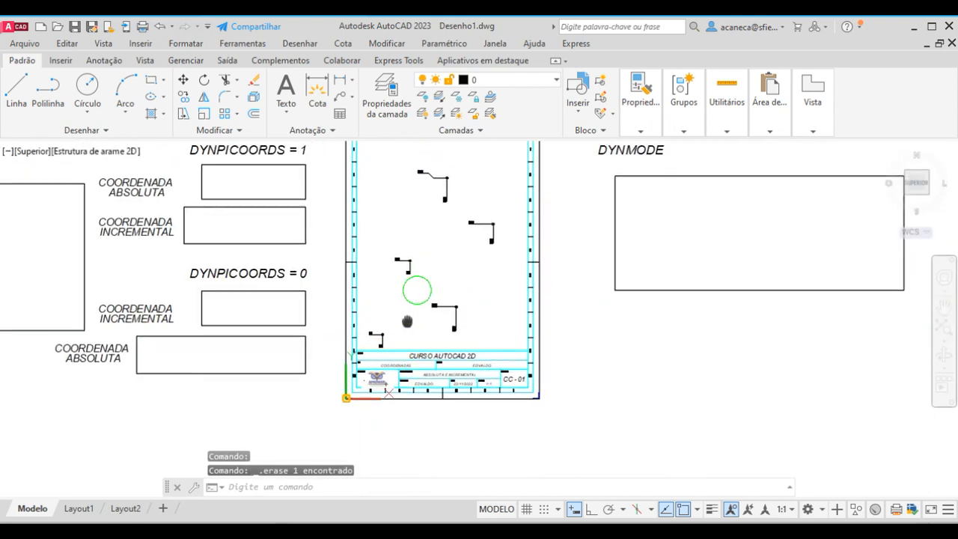
scroll(251, 295, "up", 2)
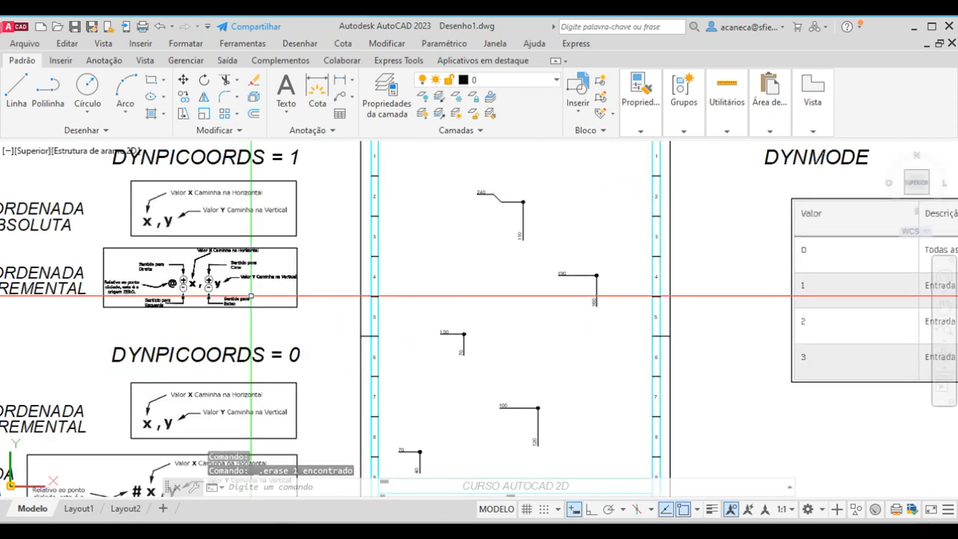
middle_click_drag(266, 301, 429, 270)
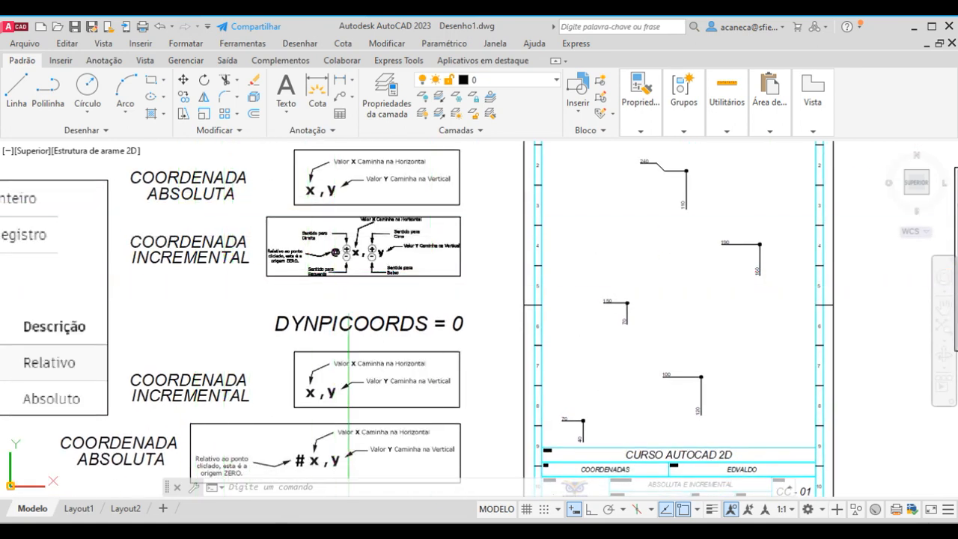
scroll(360, 317, "down", 3)
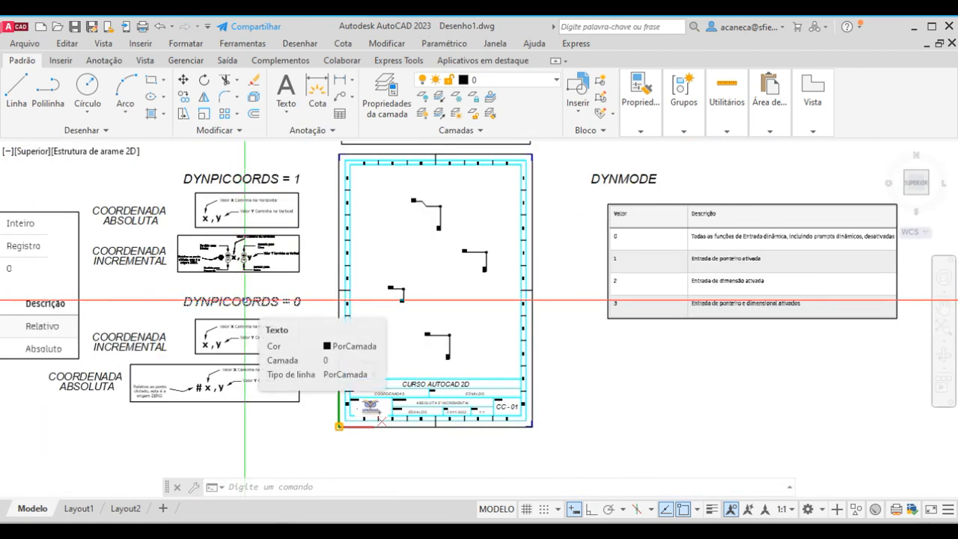
mouse_move(364, 294)
middle_mouse_down()
mouse_move(364, 340)
mouse_move(327, 336)
middle_mouse_up()
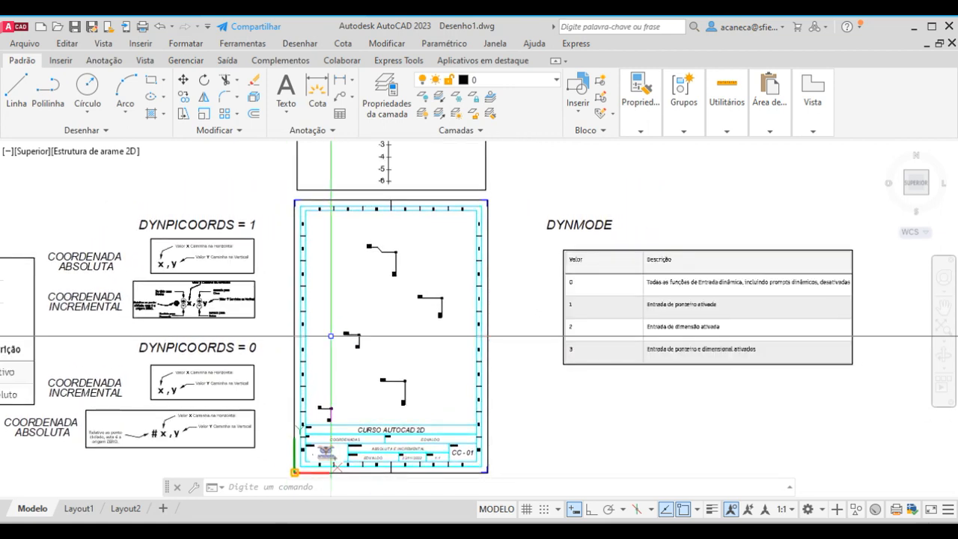
middle_click_drag(331, 336, 375, 303)
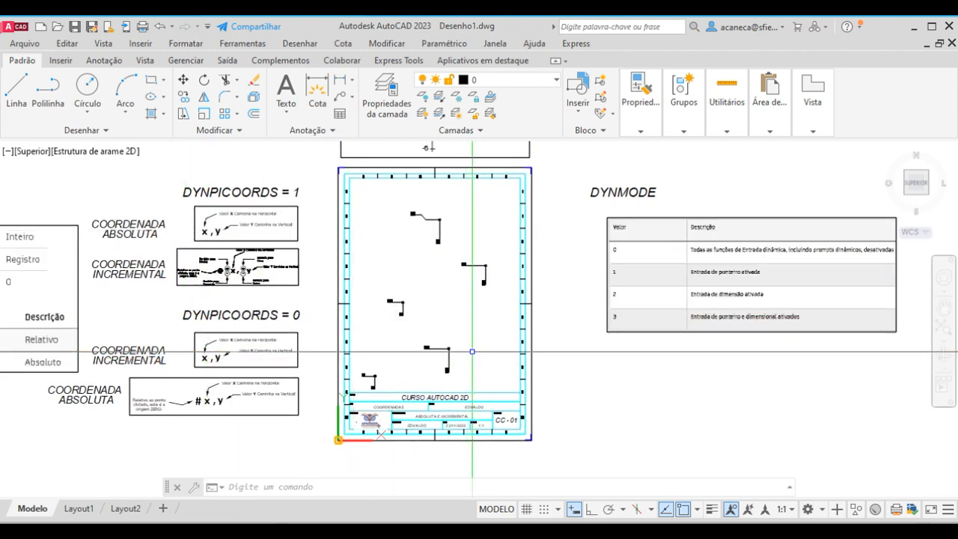
middle_click_drag(473, 361, 459, 375)
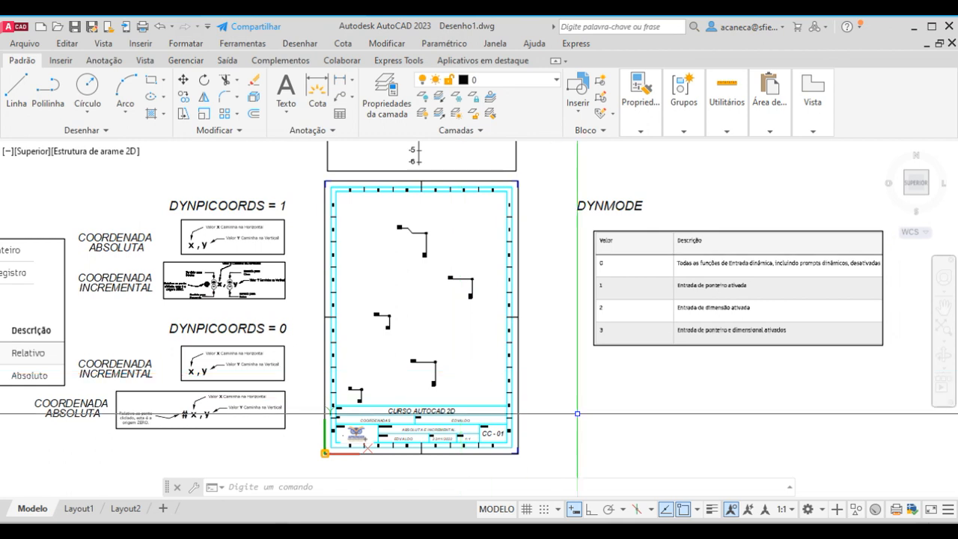